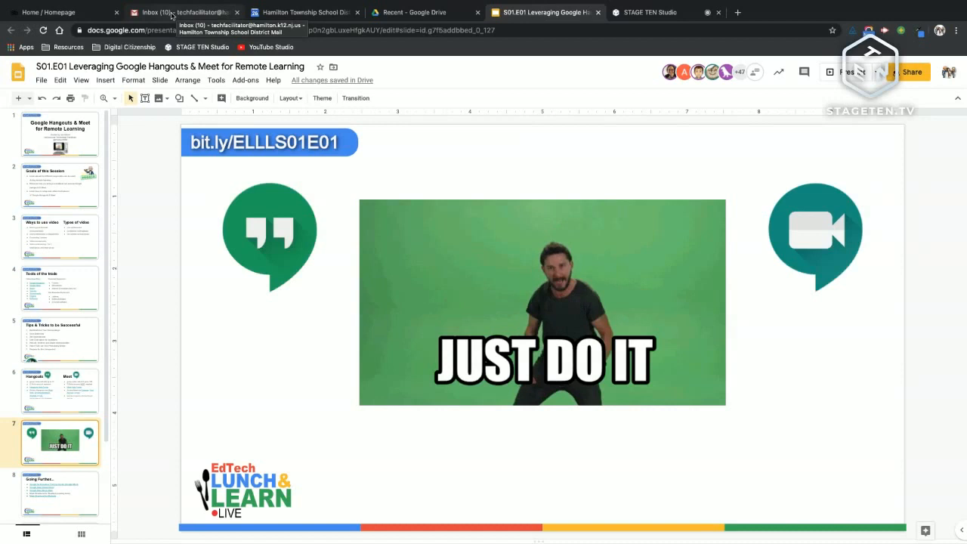
Step: Switch to the Gmail Inbox tab and show the Hangouts conversation list in the sidebar
left_click(173, 15)
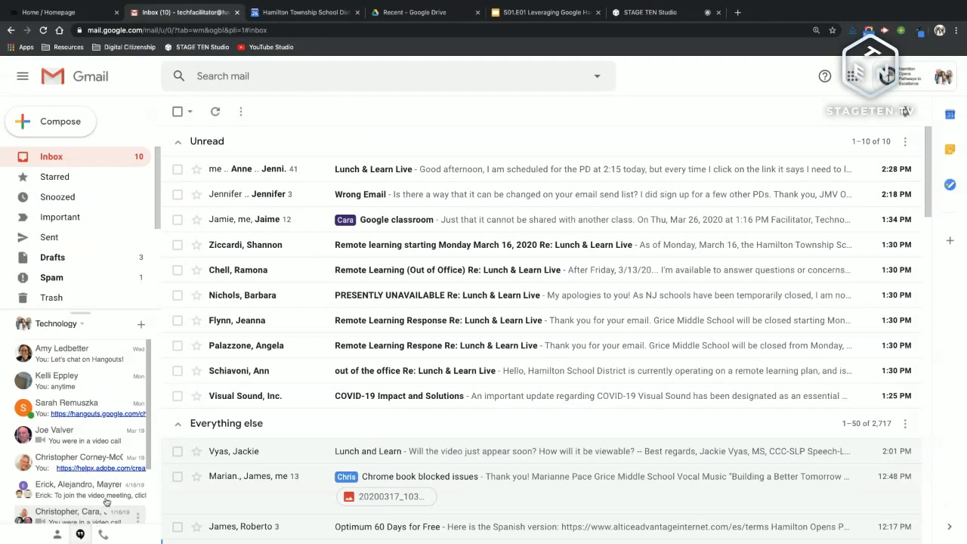
left_click(77, 534)
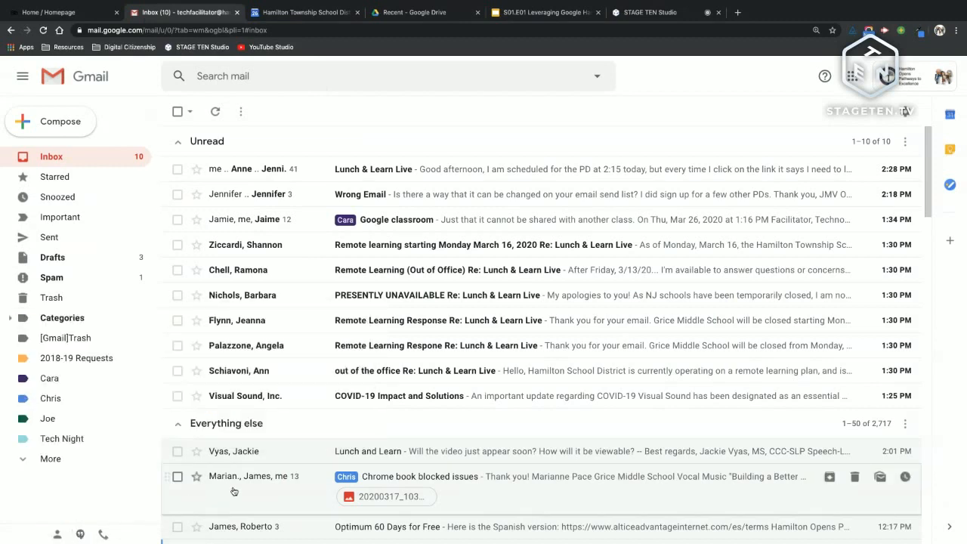
left_click(80, 535)
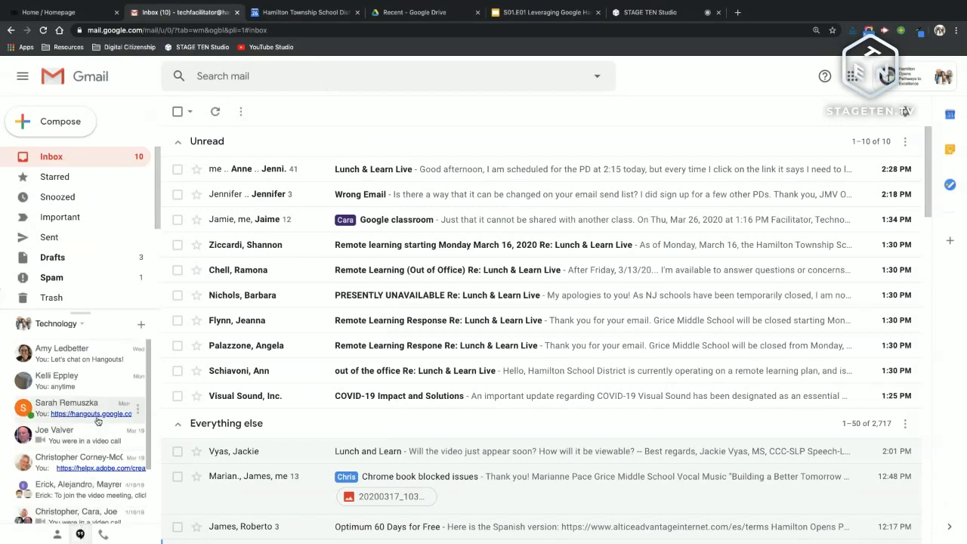
scroll(96, 423, "down", 1)
scroll(96, 423, "up", 1)
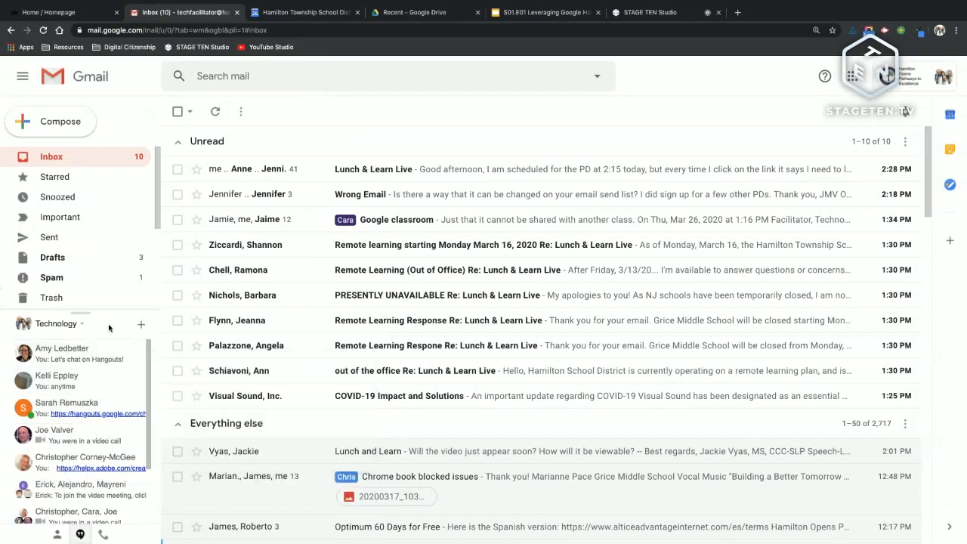
Step: Set the Hangouts status to 'In EdTech L' and turn on Show when you were last active
left_click(82, 324)
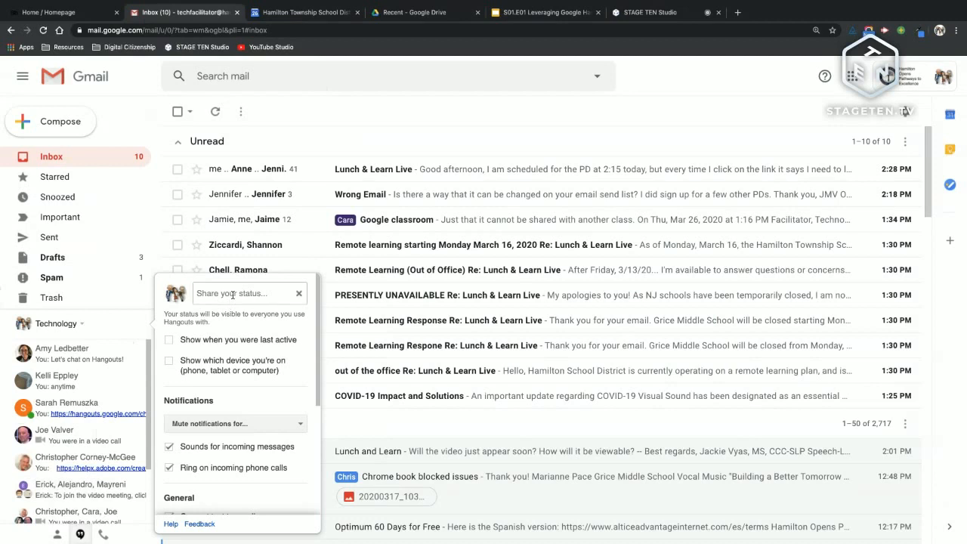
left_click(232, 295)
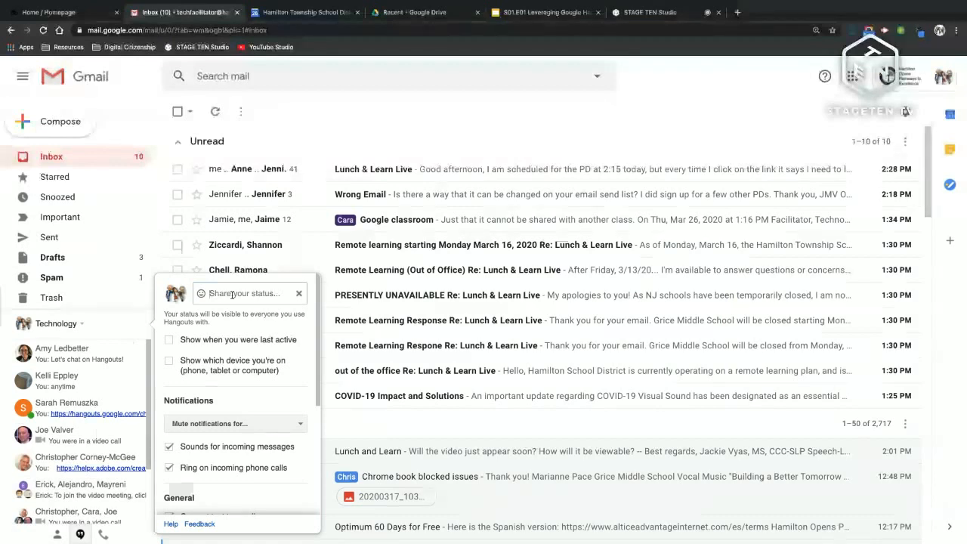
type("In EdTech LLL")
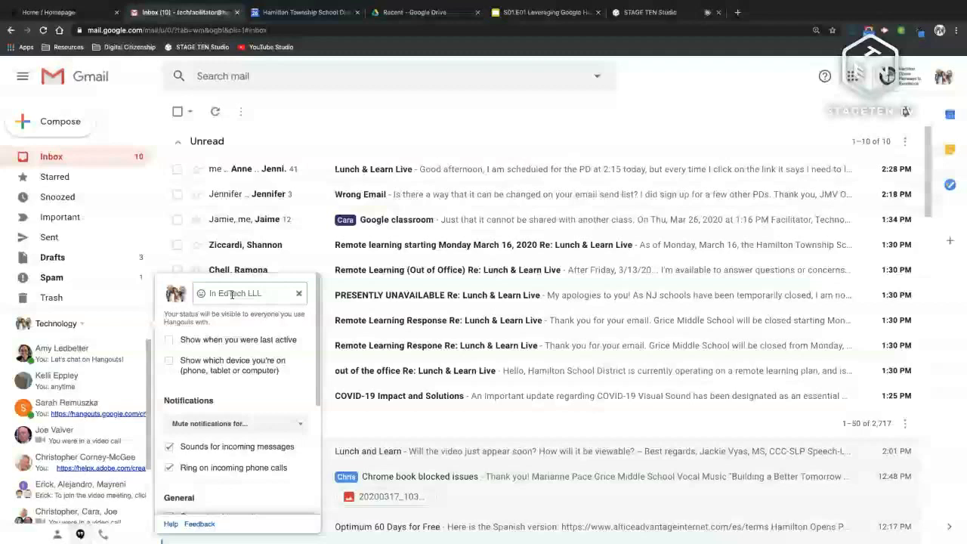
left_click(220, 341)
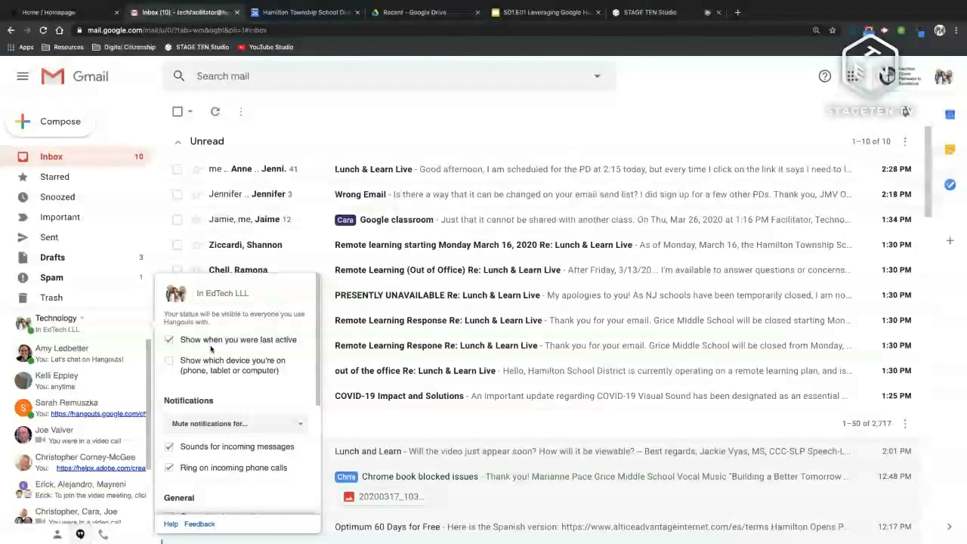
Step: Check the notification mute durations without choosing one, then close the Hangouts settings
scroll(84, 453, "down", 2)
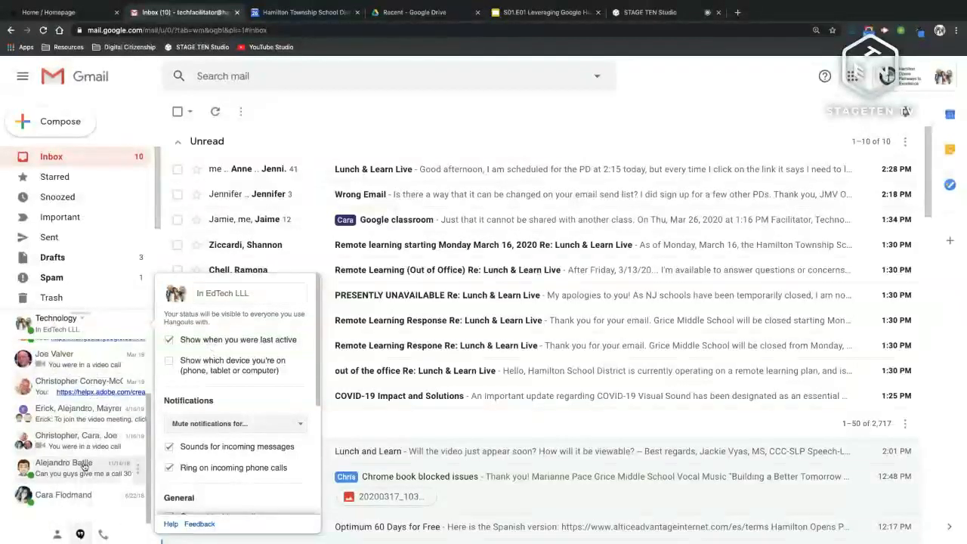
scroll(97, 388, "up", 2)
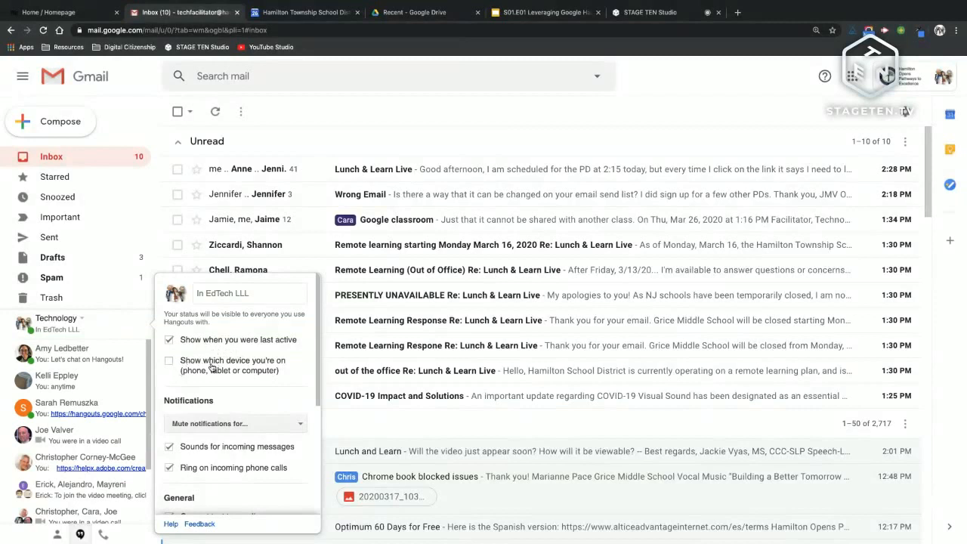
scroll(219, 371, "down", 1)
left_click(261, 383)
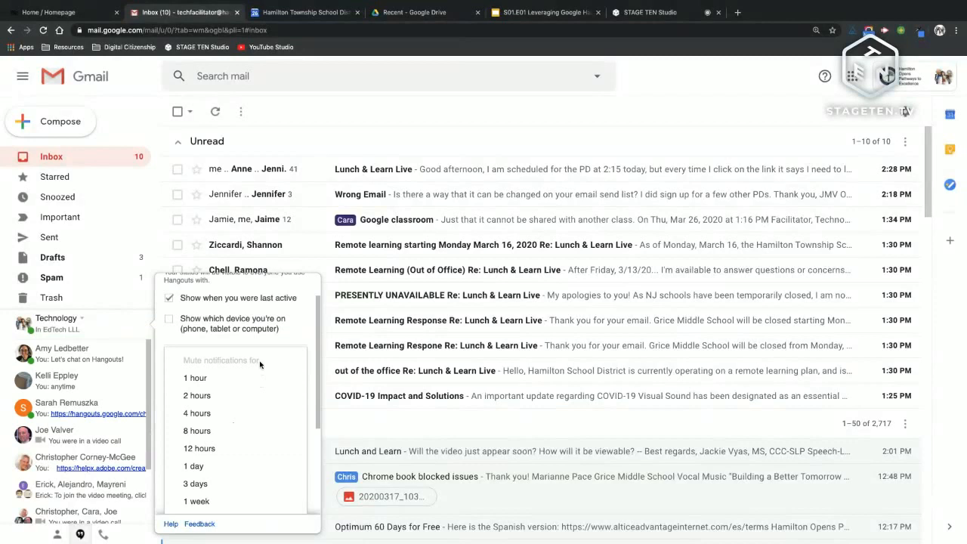
key("XF86AudioLowerVolume")
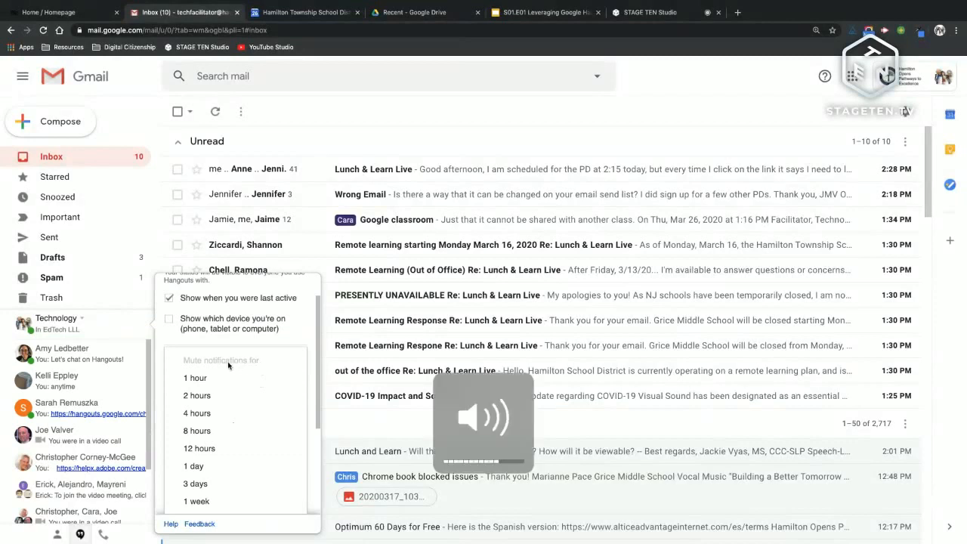
left_click(260, 345)
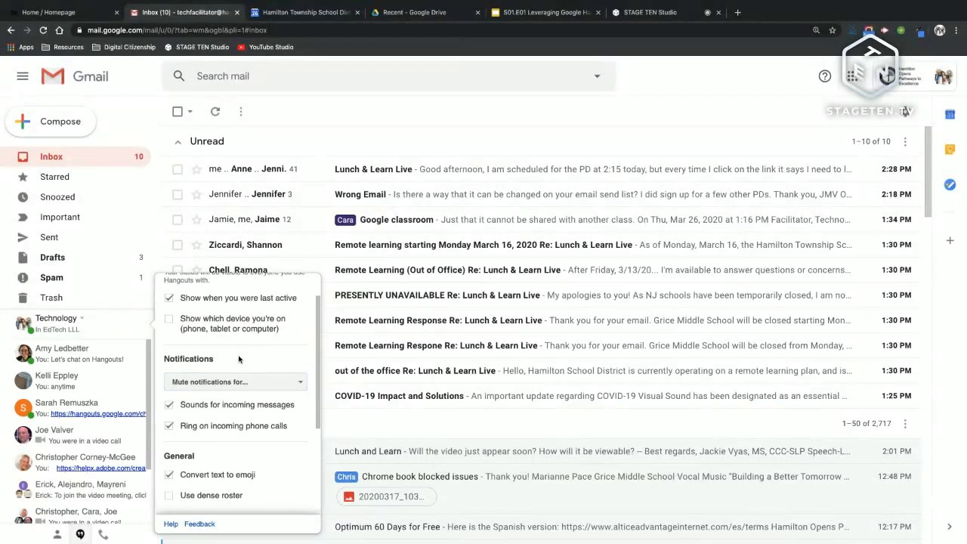
left_click(117, 330)
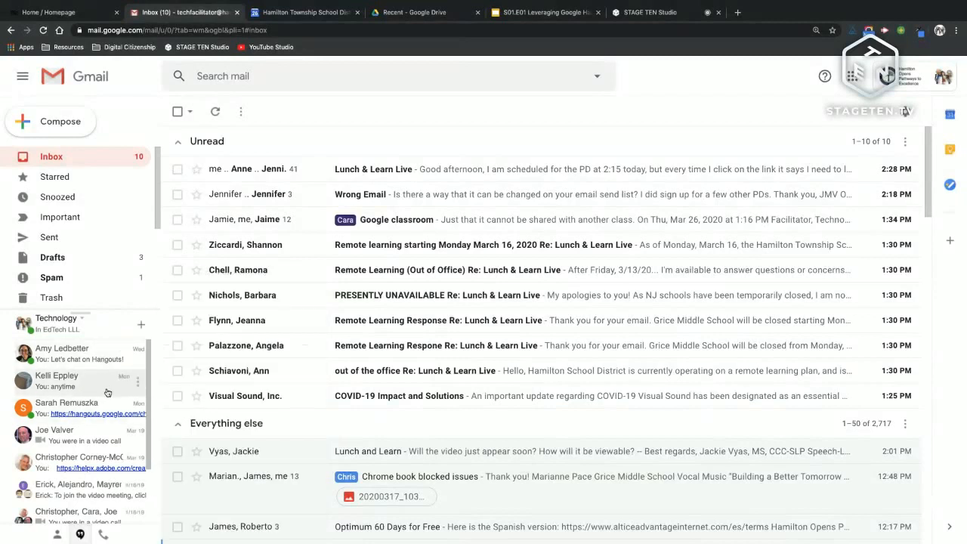
mouse_move(106, 379)
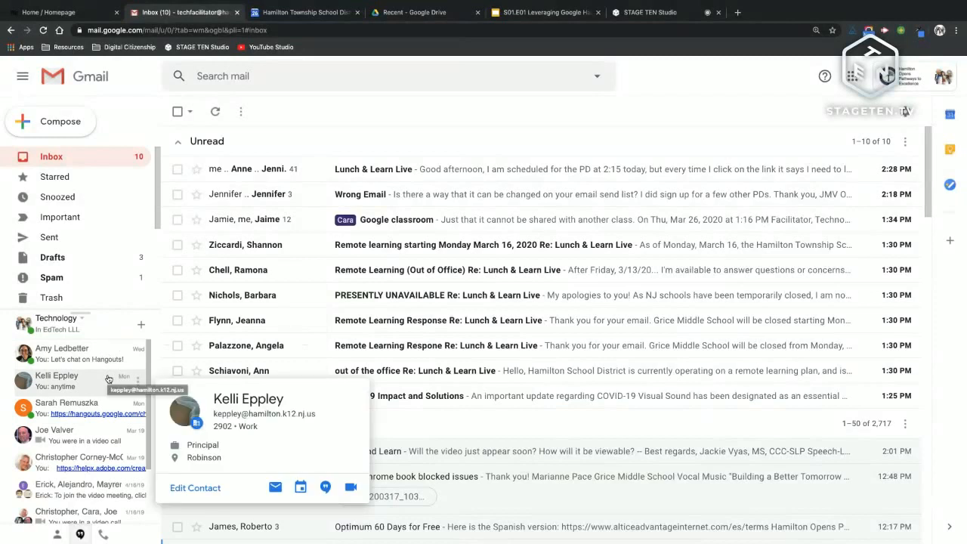
left_click(105, 379)
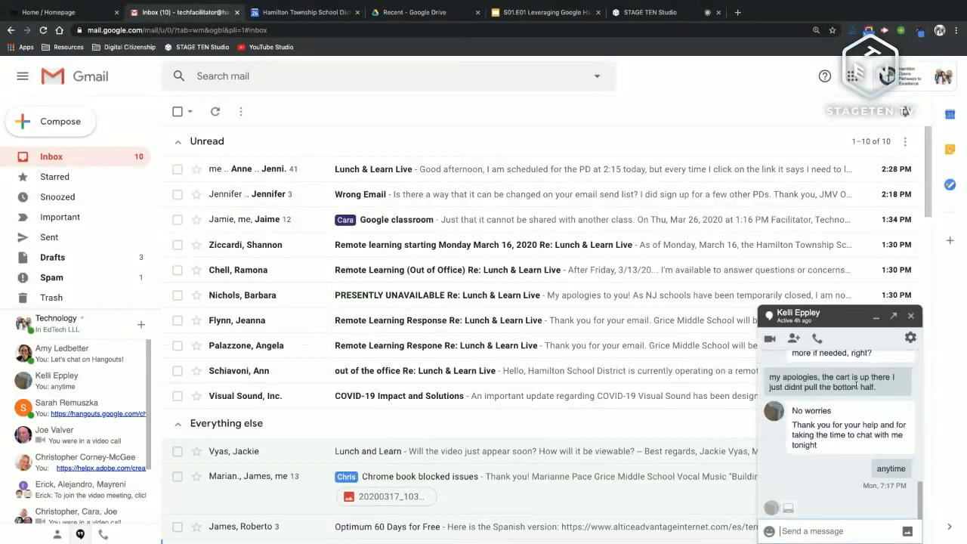
left_click(911, 318)
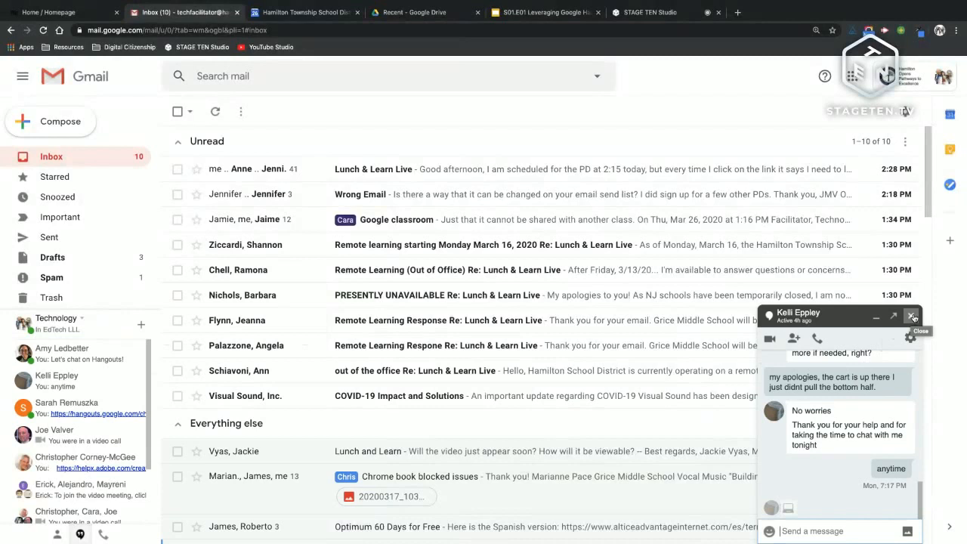
left_click(913, 317)
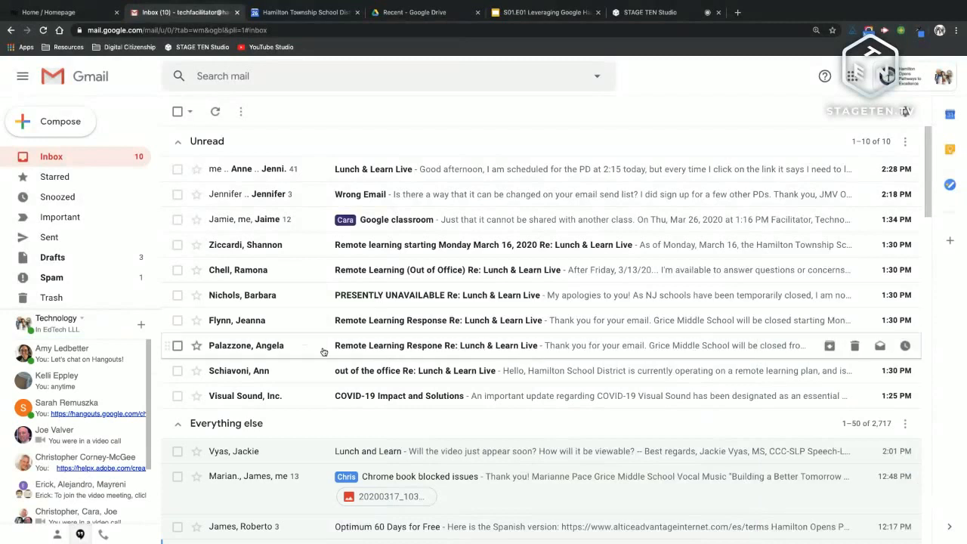
Step: Search Hangouts contacts for 'cfl' and open a chat with the found colleague
left_click(142, 327)
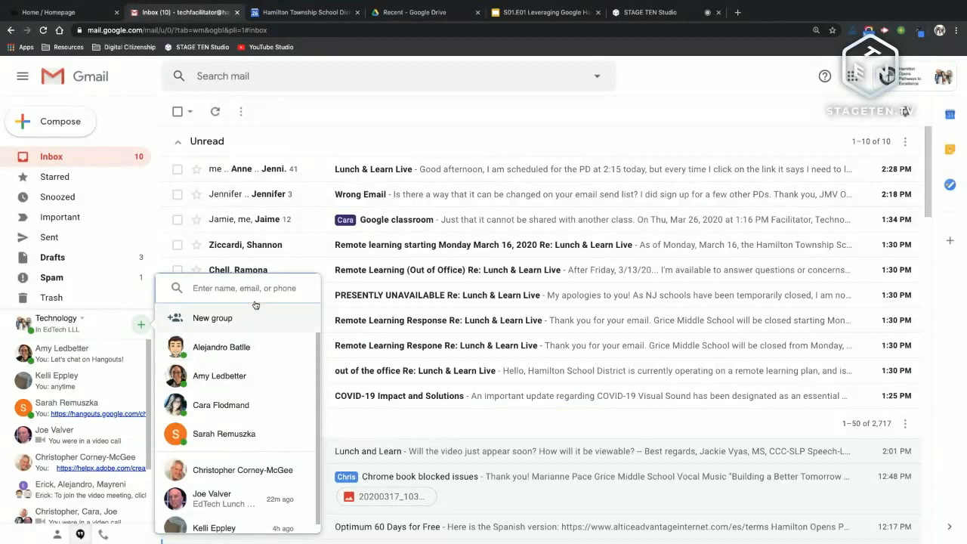
scroll(247, 373, "down", 1)
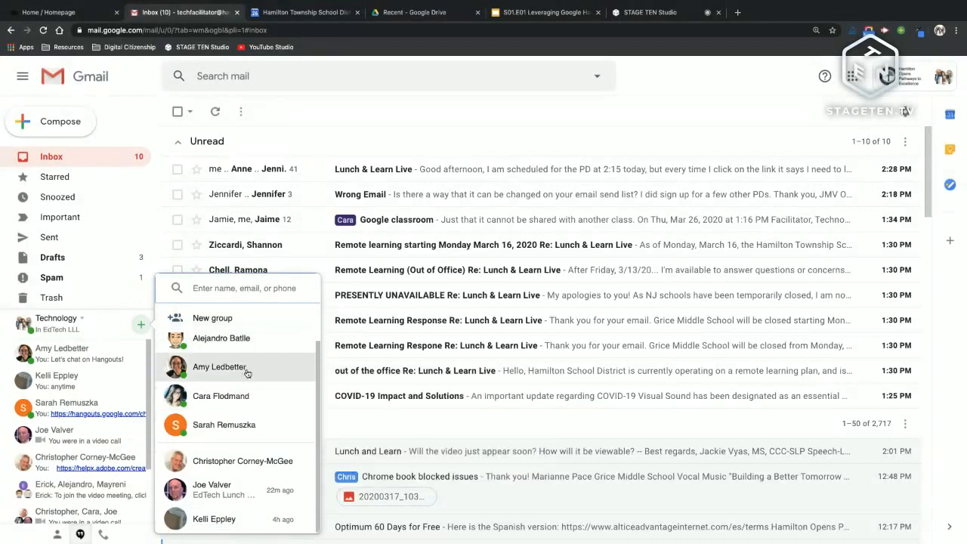
scroll(247, 373, "up", 1)
mouse_move(247, 374)
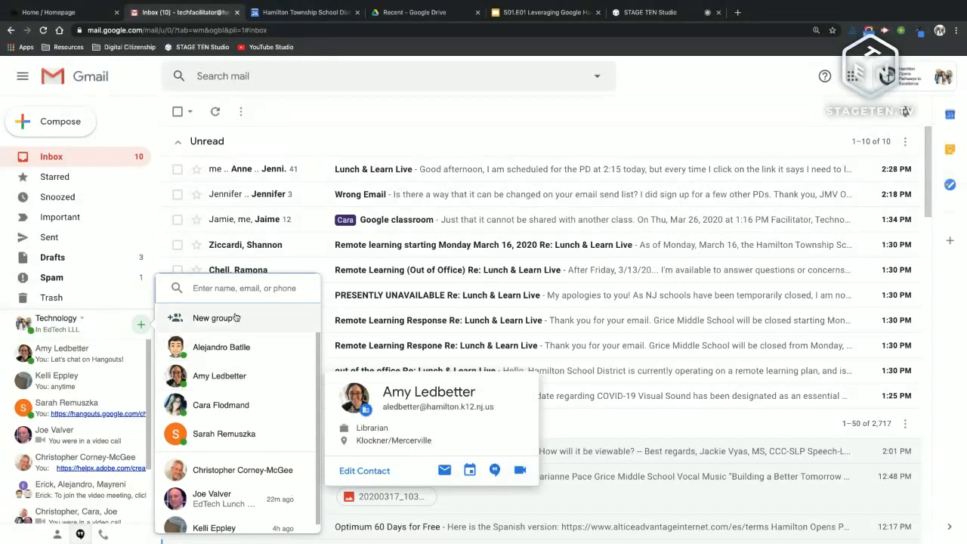
left_click(242, 288)
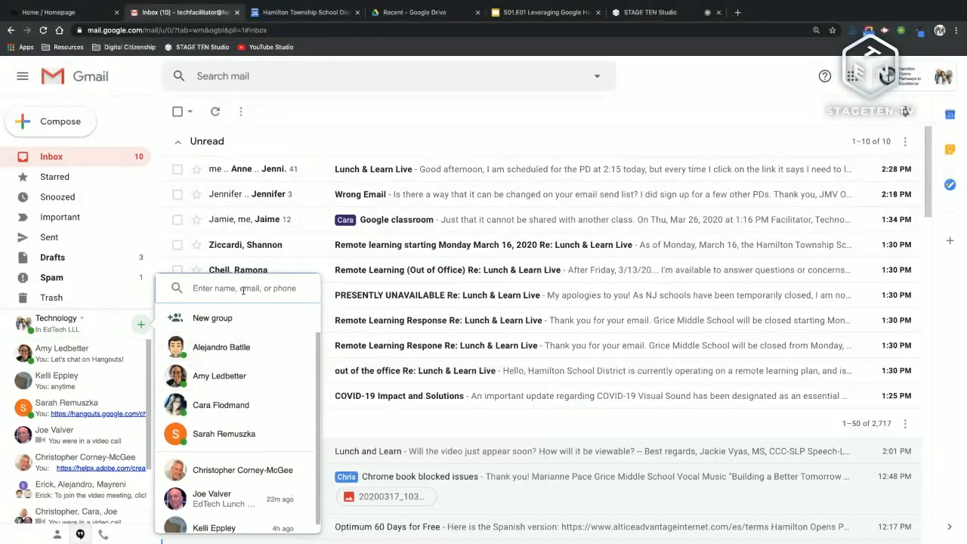
type("cfl")
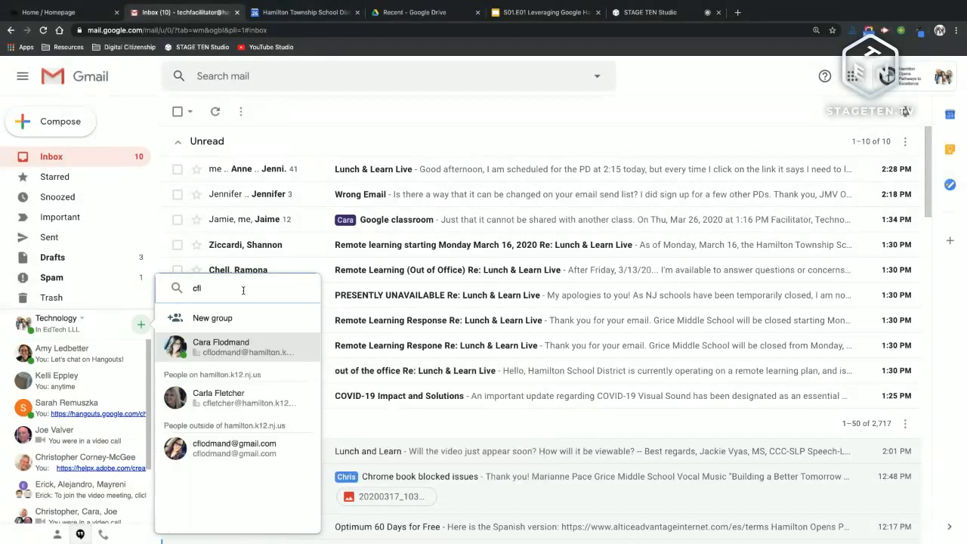
mouse_move(244, 342)
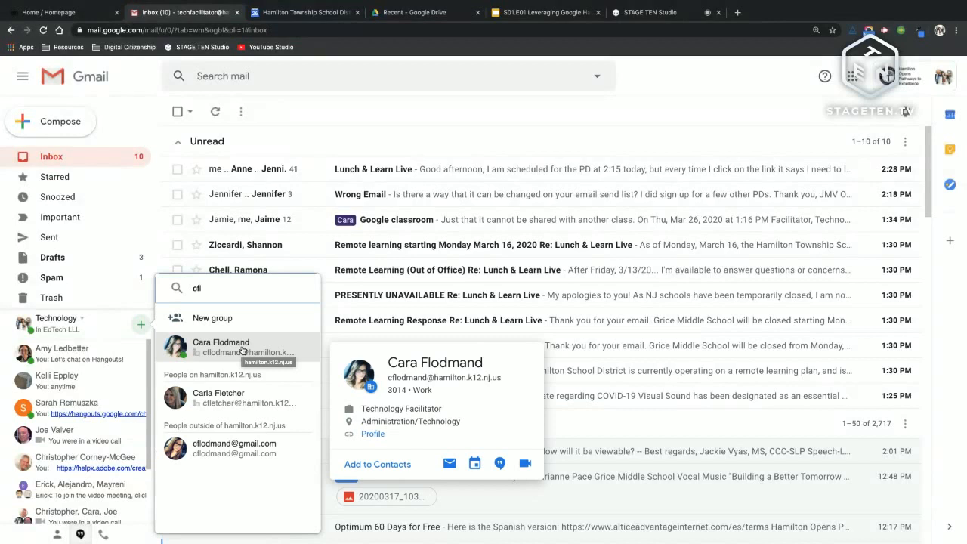
left_click(242, 350)
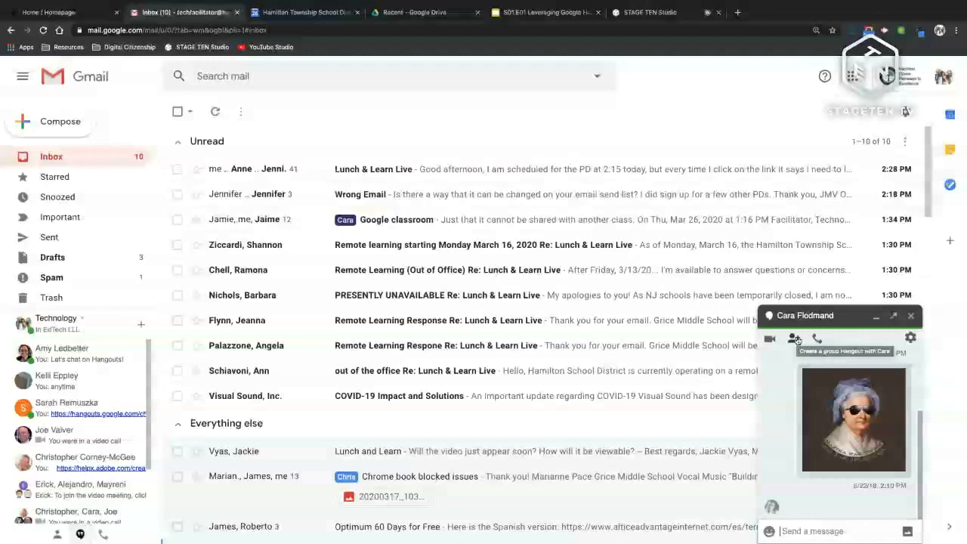
Step: Add a second colleague, create the group chat, and close the one-to-one chat
left_click(795, 339)
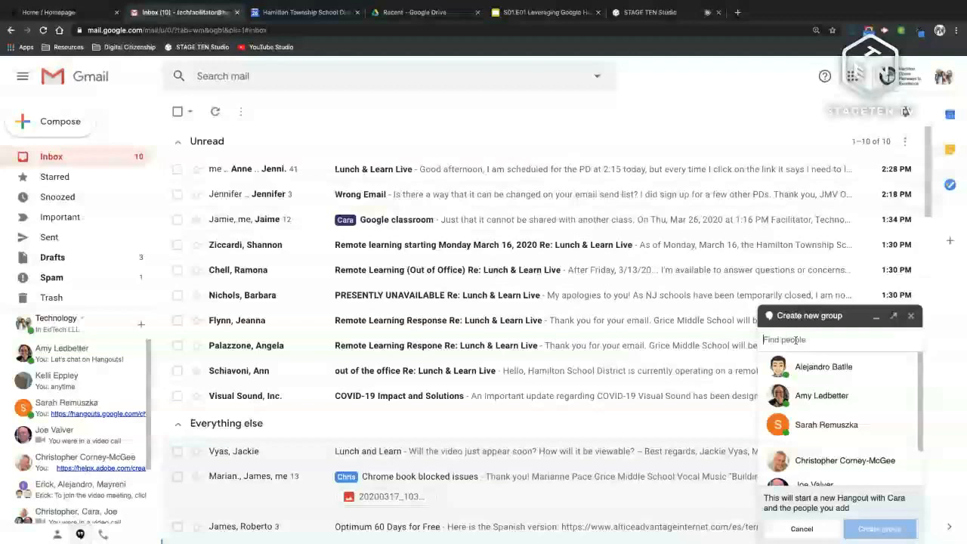
left_click(845, 460)
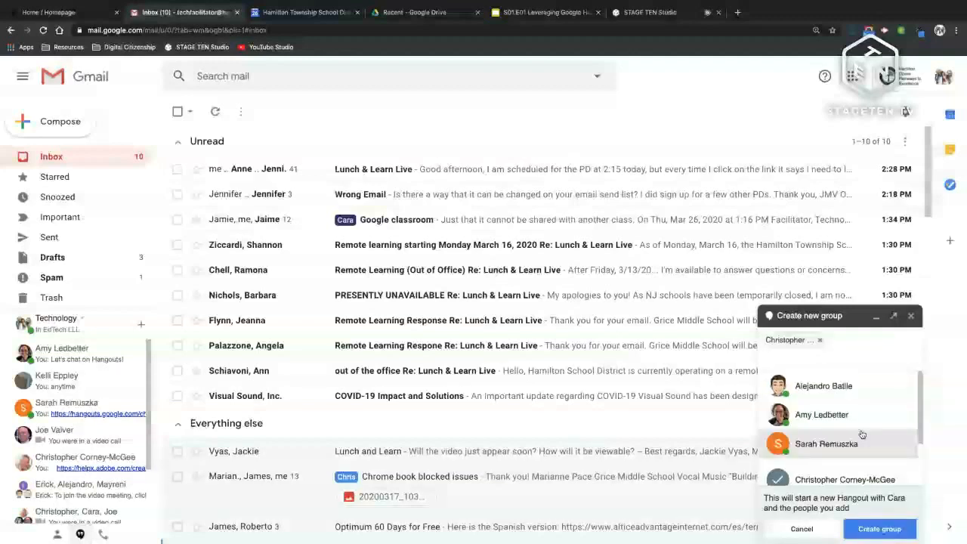
left_click(869, 528)
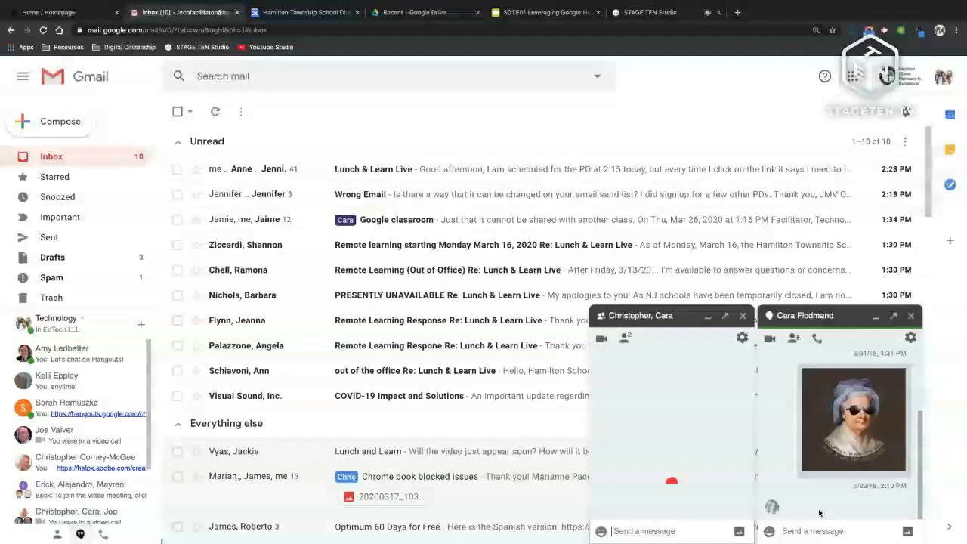
left_click(912, 316)
left_click(140, 324)
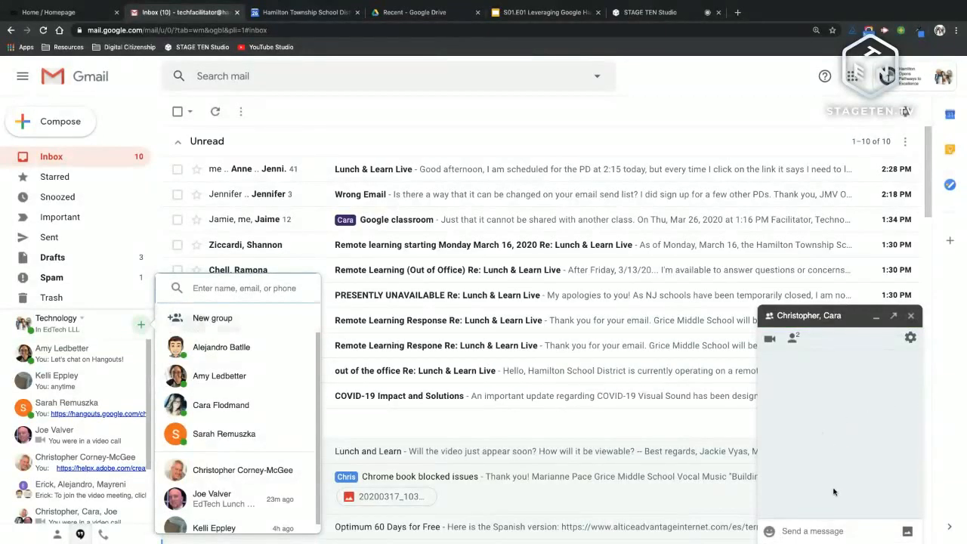
Step: Send 'hey guys hows the chat going, do i look good on tv' to the group chat
left_click(814, 529)
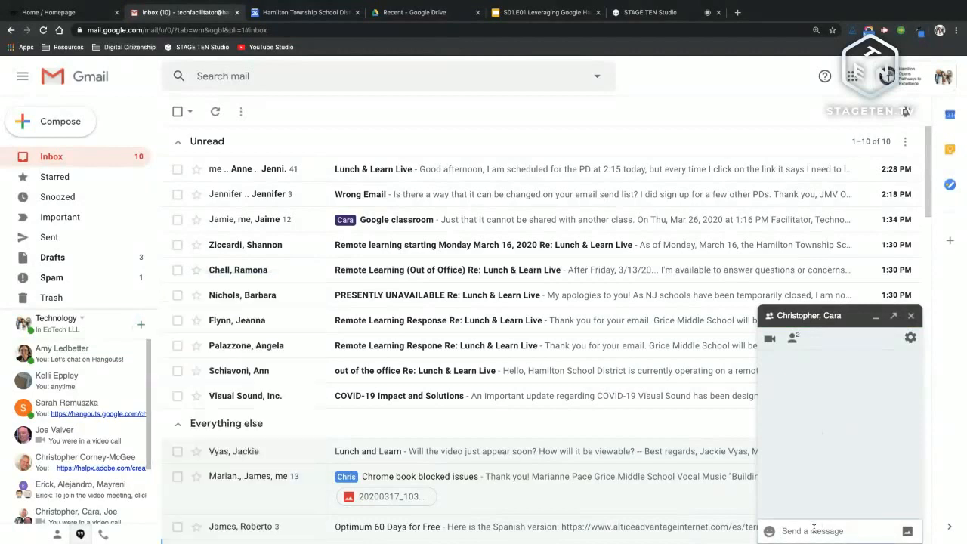
type("hey guys")
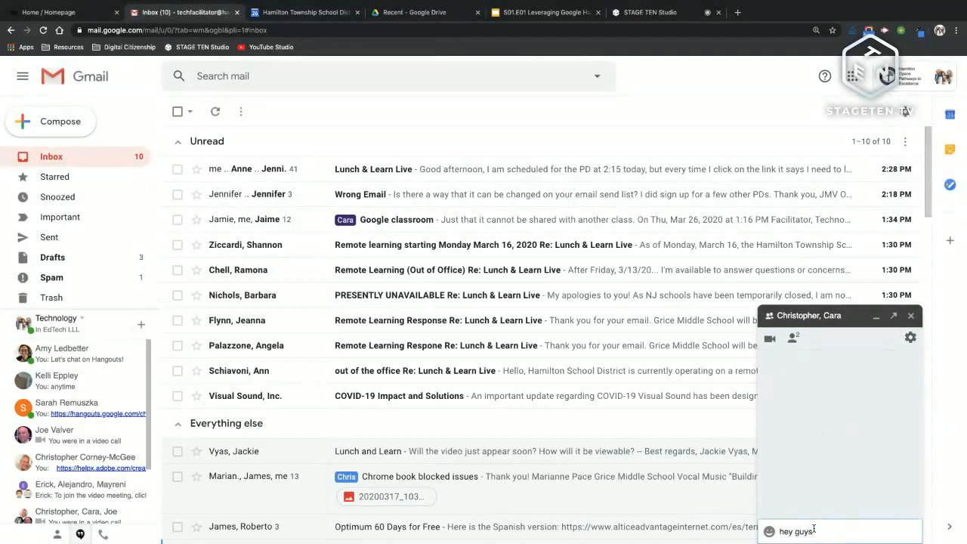
type(" hows the chat going, do i look")
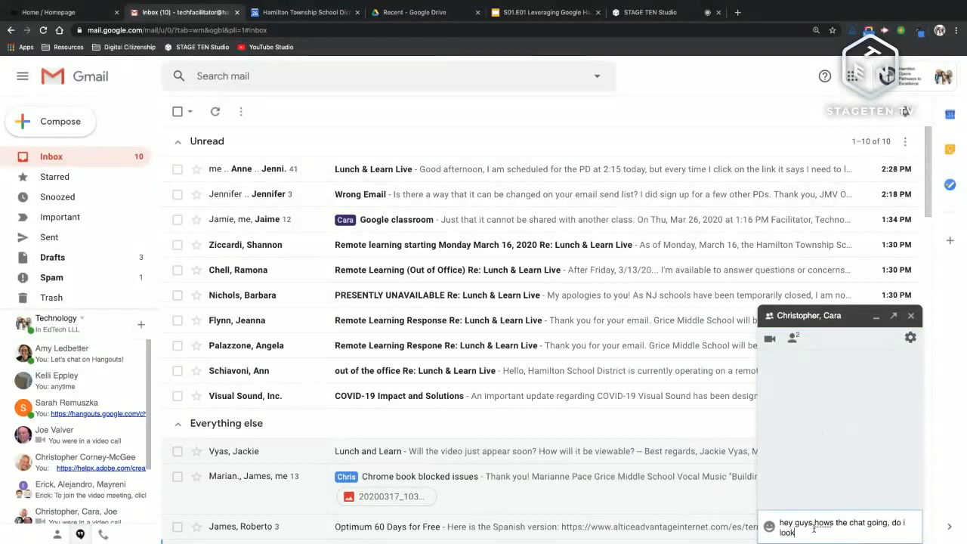
type(" good on tv")
key("Return")
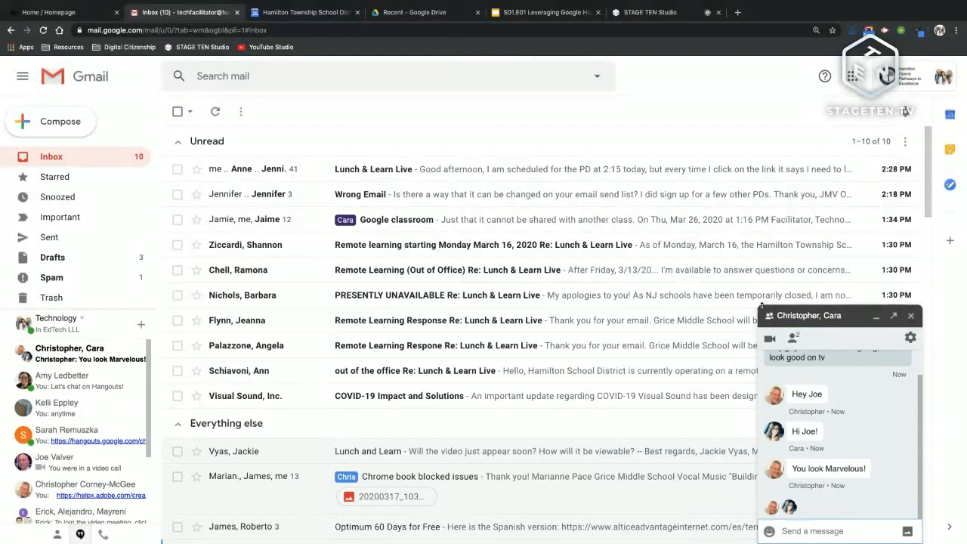
Step: Drag the chat window's corner up and left to enlarge it, briefly checking the Slides tab
left_click_drag(763, 305, 758, 285)
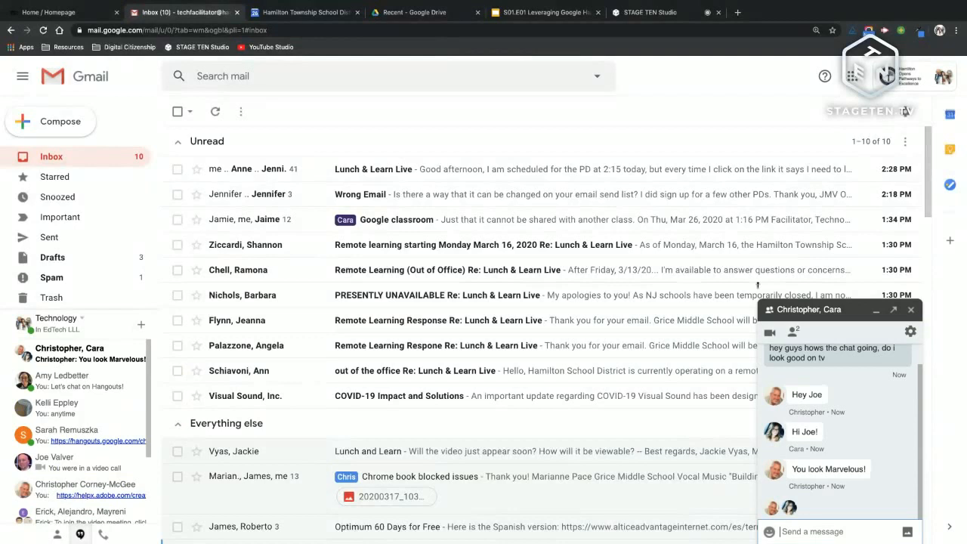
left_click_drag(758, 285, 695, 244)
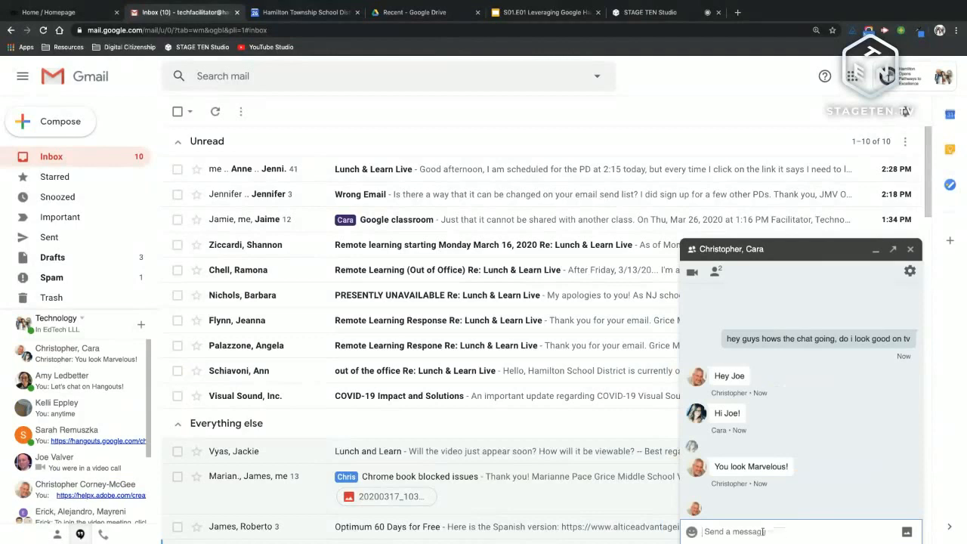
left_click(554, 13)
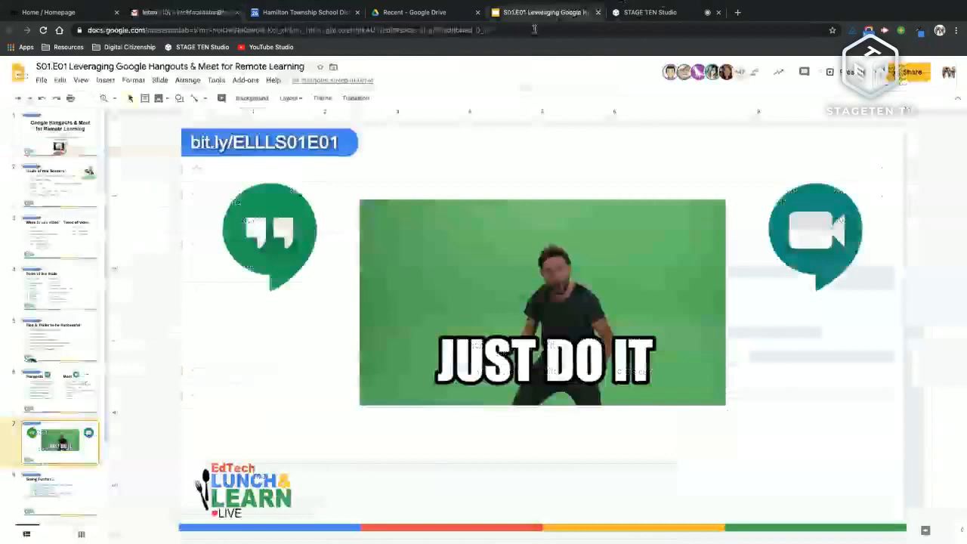
left_click(182, 13)
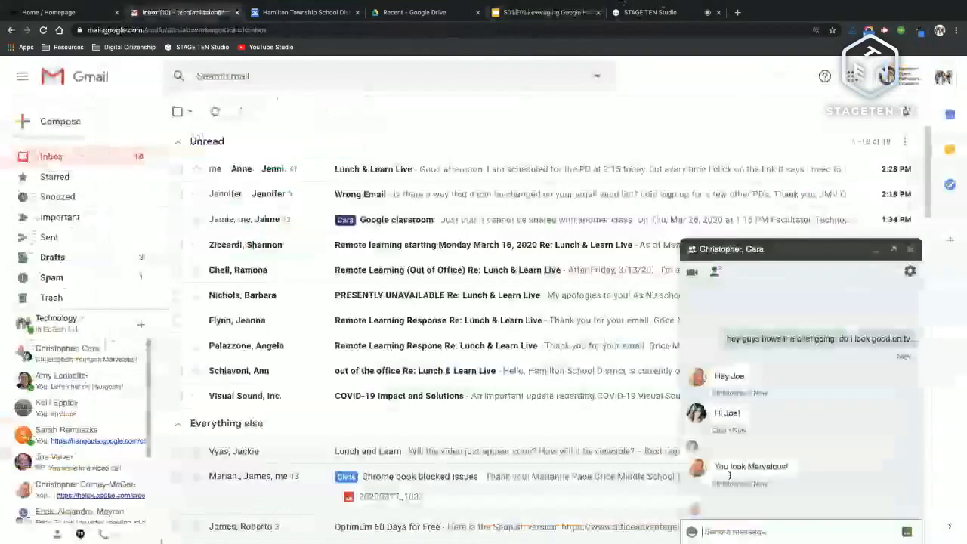
Step: Paste the Google Slides presentation link into the group chat and send it
key("Return")
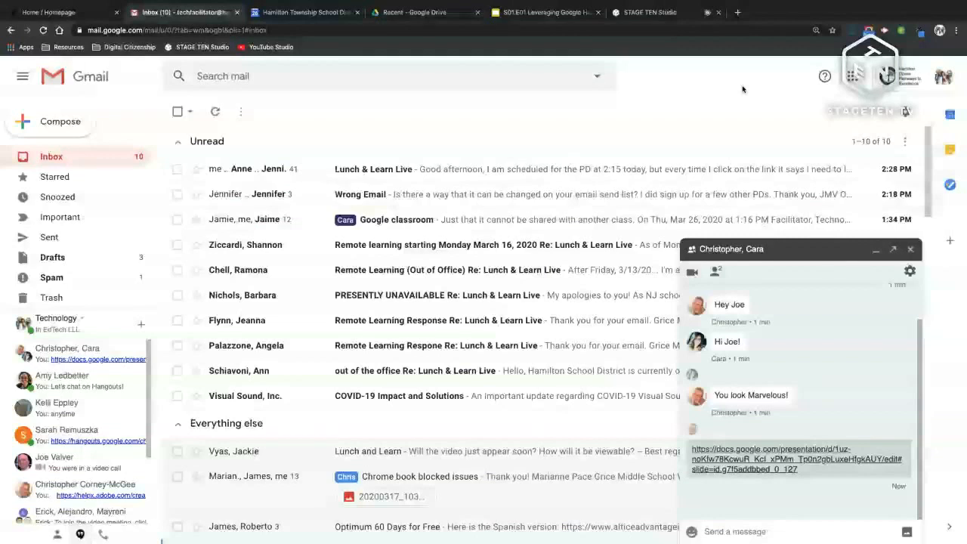
Step: Minimize the group chat and launch Google Hangouts from the Google apps grid
left_click(749, 249)
left_click(854, 77)
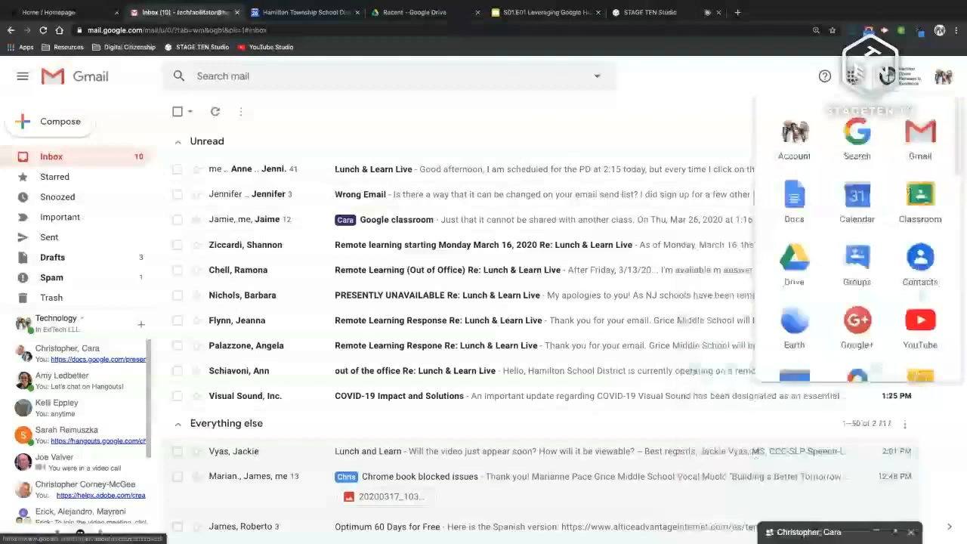
scroll(841, 155, "down", 3)
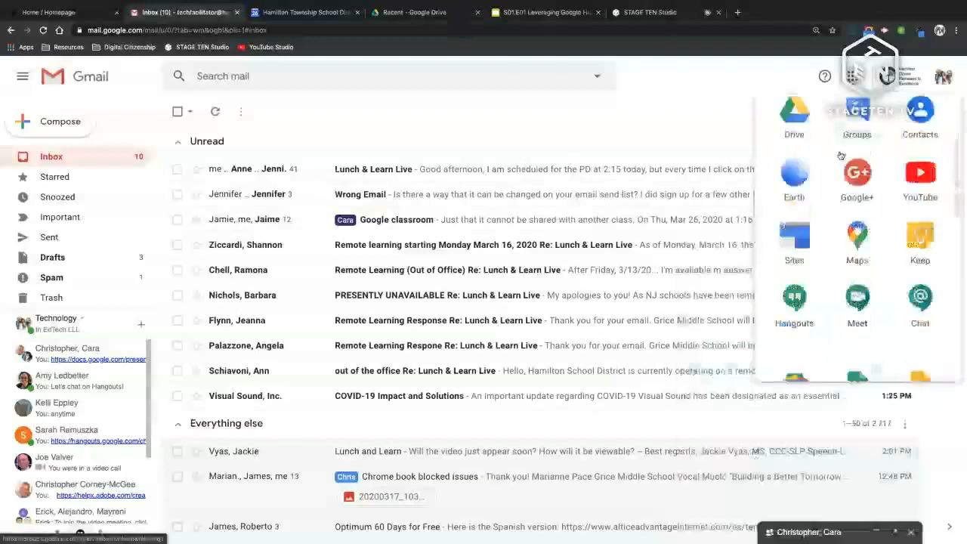
scroll(840, 155, "up", 1)
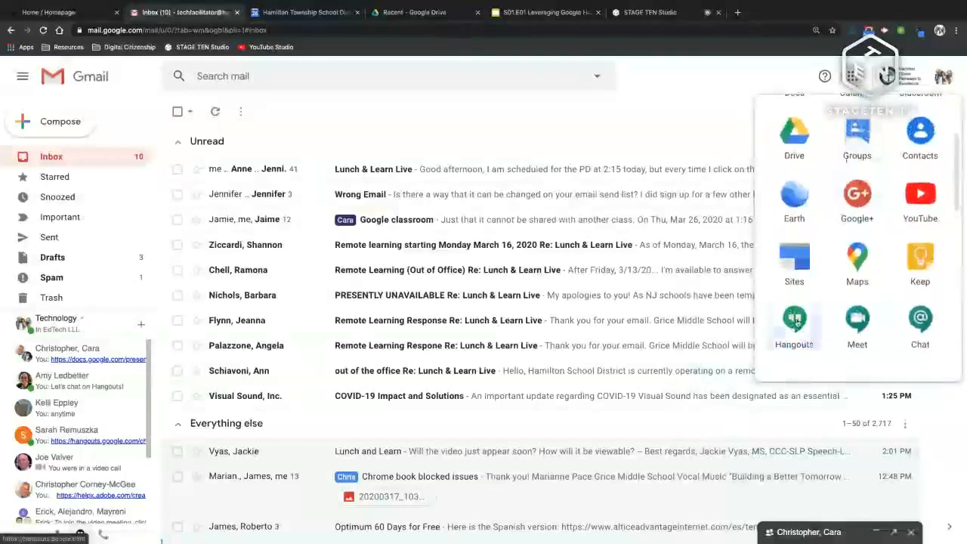
mouse_move(792, 325)
left_mouse_down()
mouse_move(884, 321)
mouse_move(805, 324)
left_mouse_up()
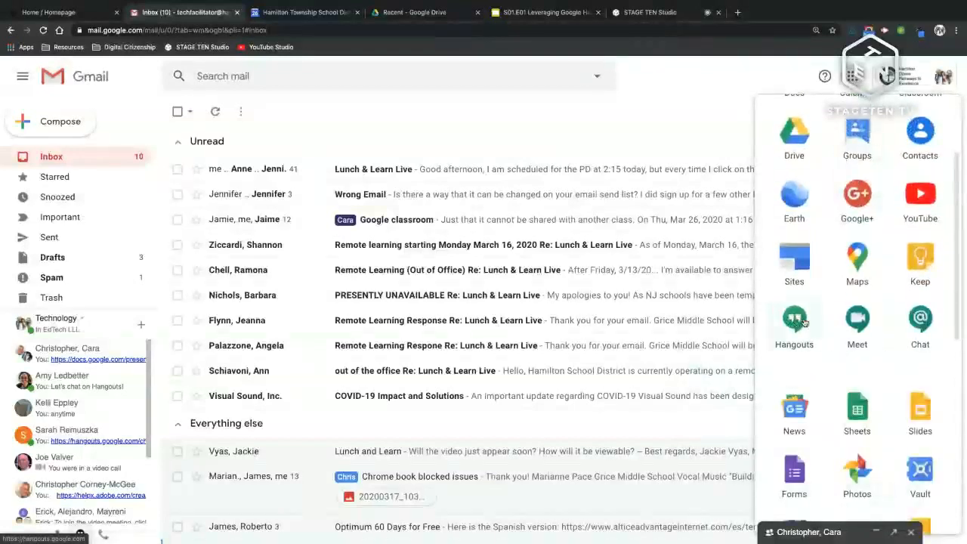
scroll(805, 323, "up", 2)
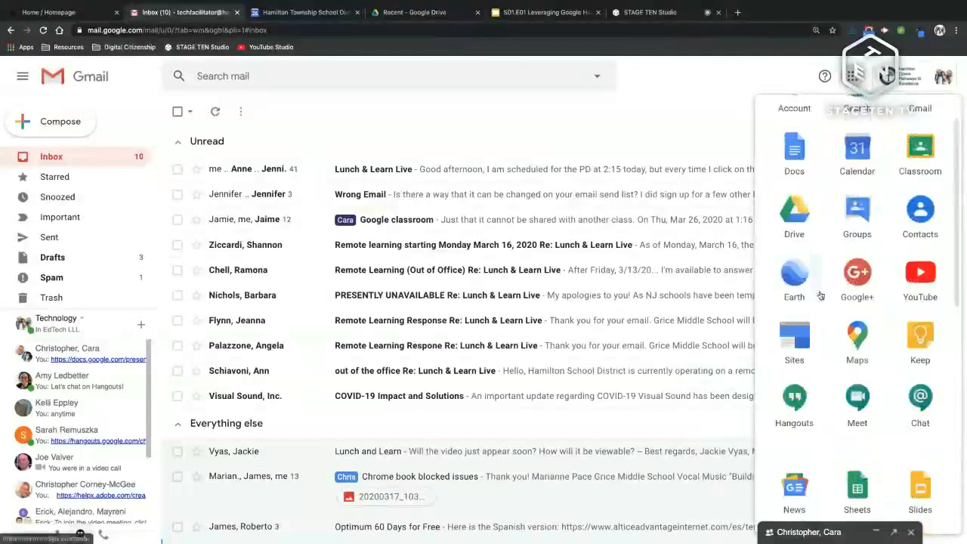
scroll(805, 366, "down", 1)
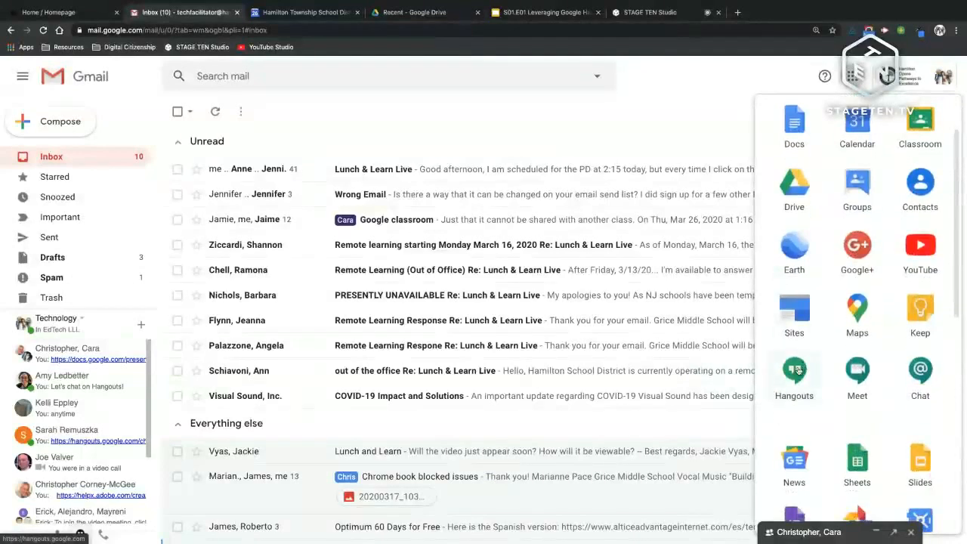
left_click(802, 369)
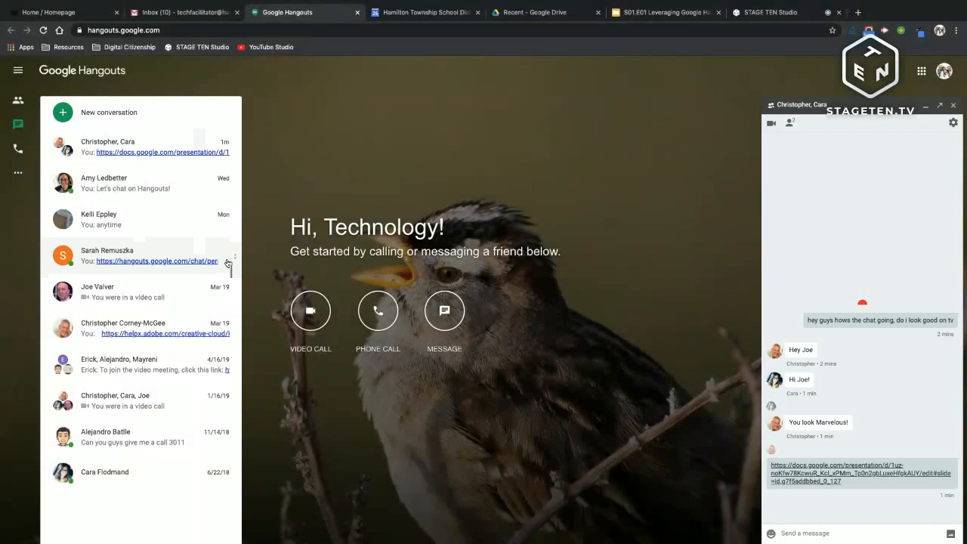
Step: Start a video call to the group from the Hangouts chat window
left_click(903, 211)
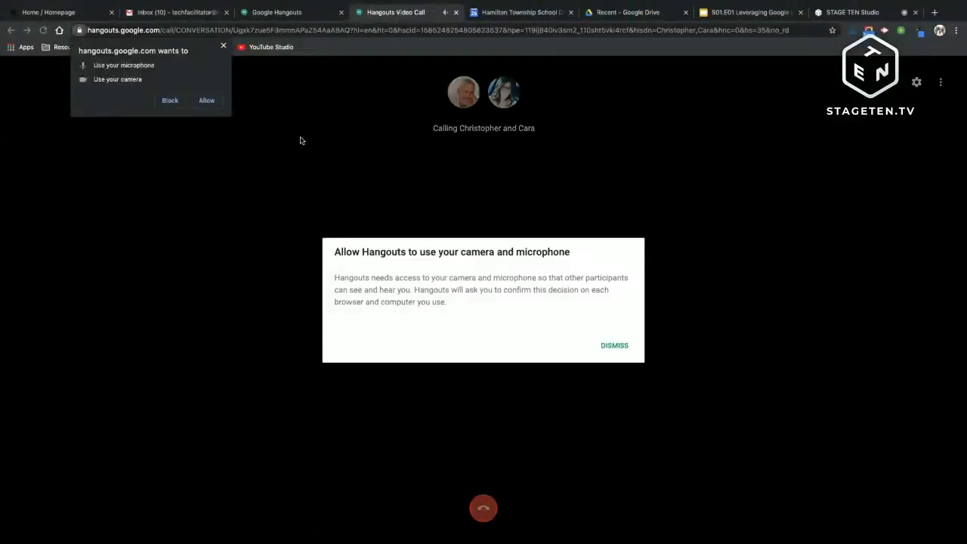
Step: Allow the browser camera and microphone access so the call connects
left_click(206, 101)
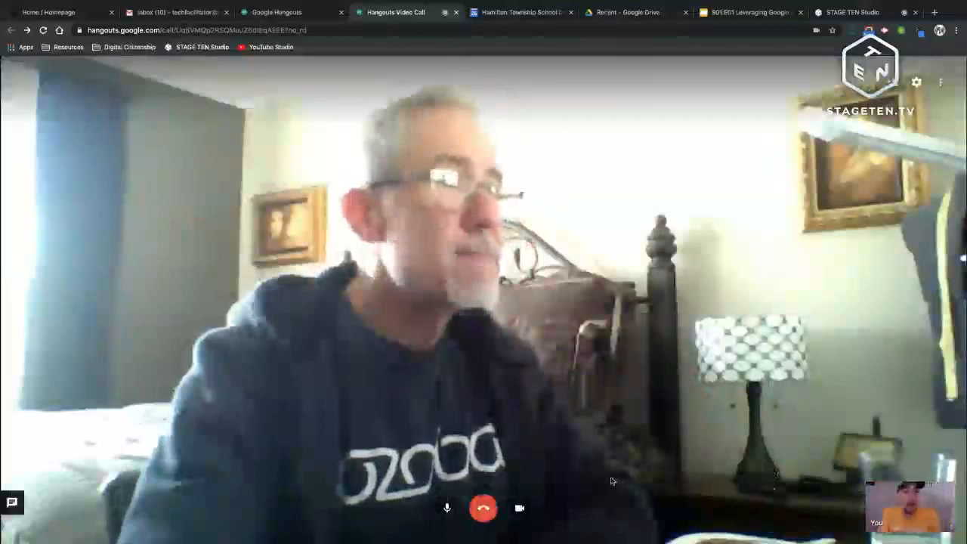
left_click(448, 508)
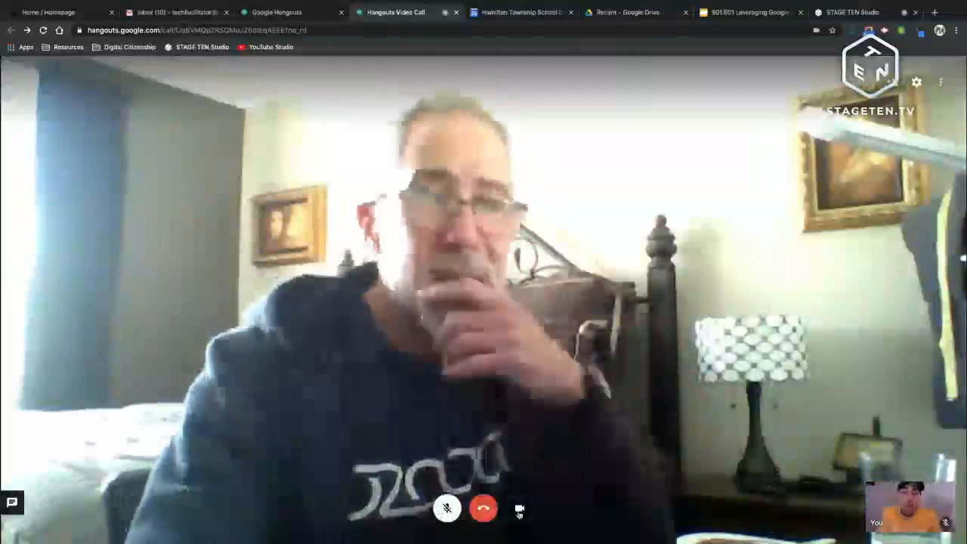
left_click(448, 509)
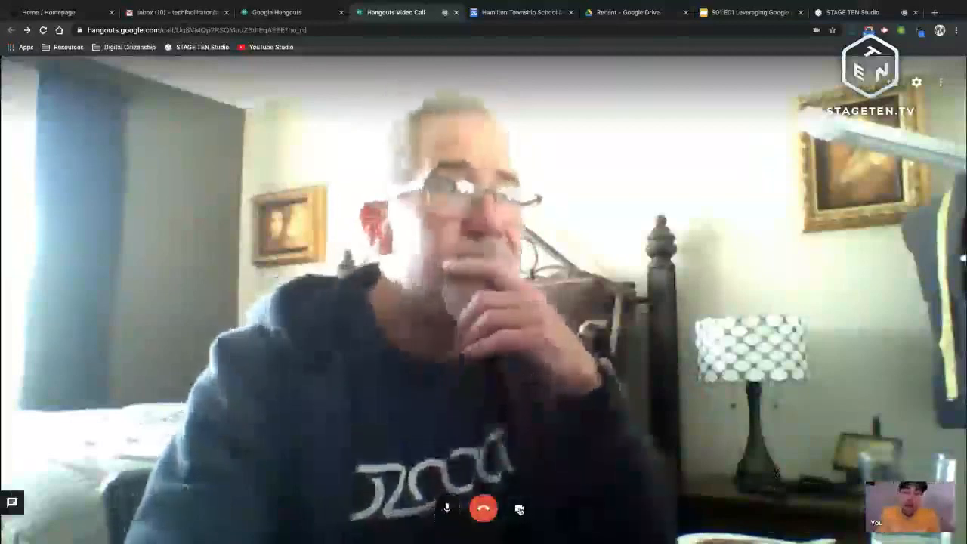
left_click(521, 510)
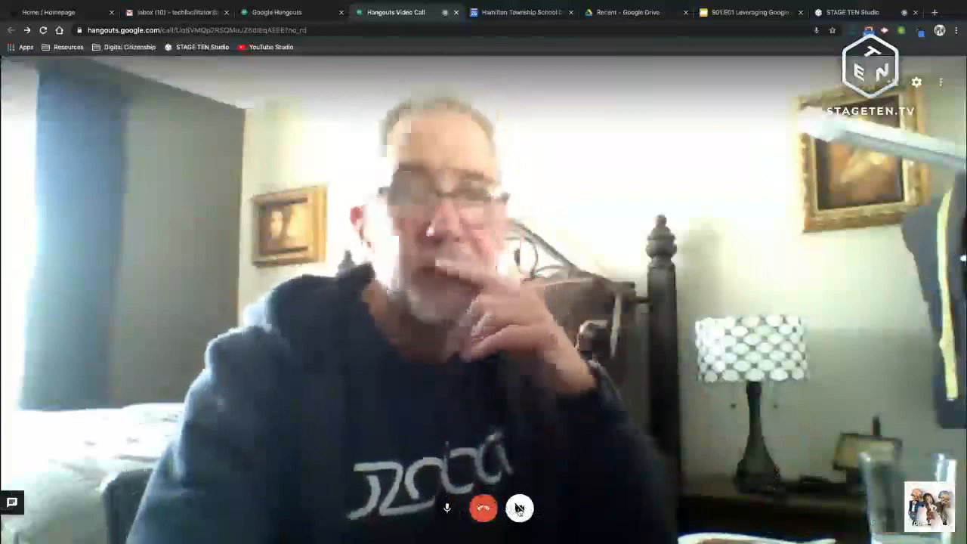
left_click(520, 508)
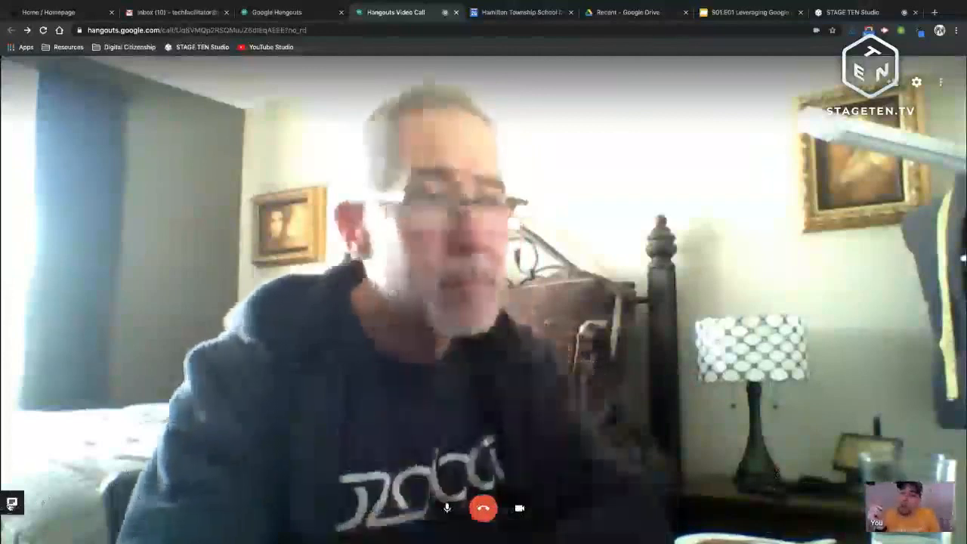
Step: Send 'hey guys' in the call chat and bring your own video into the main view
left_click(12, 504)
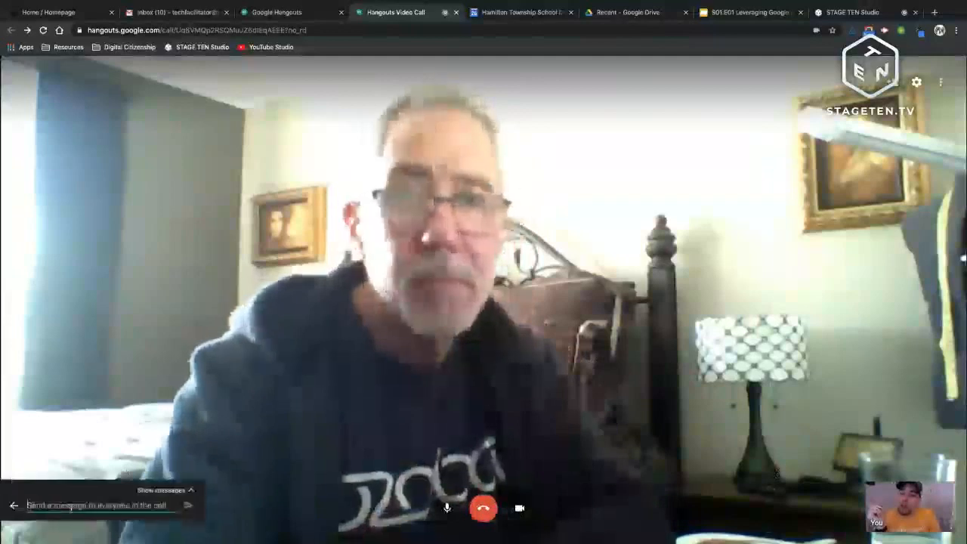
type("hey guys")
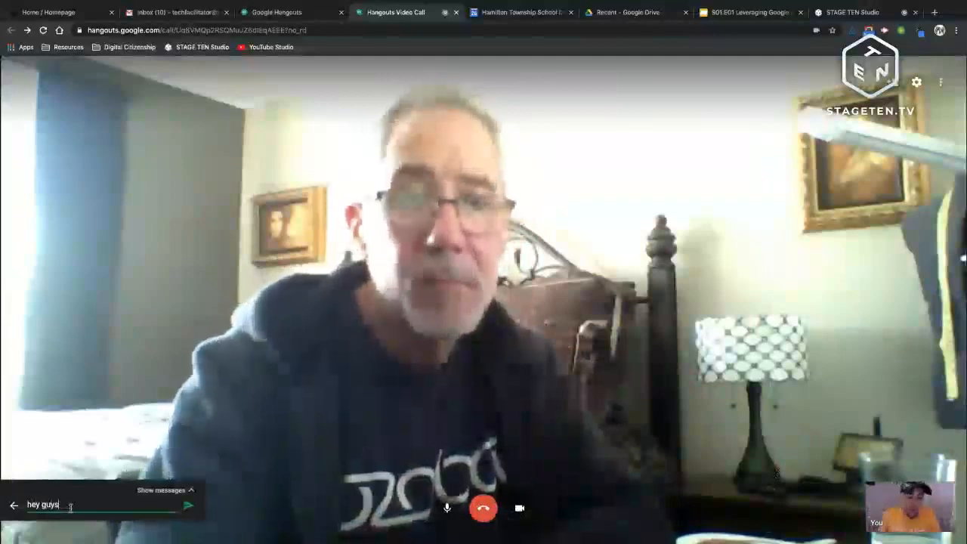
key("Return")
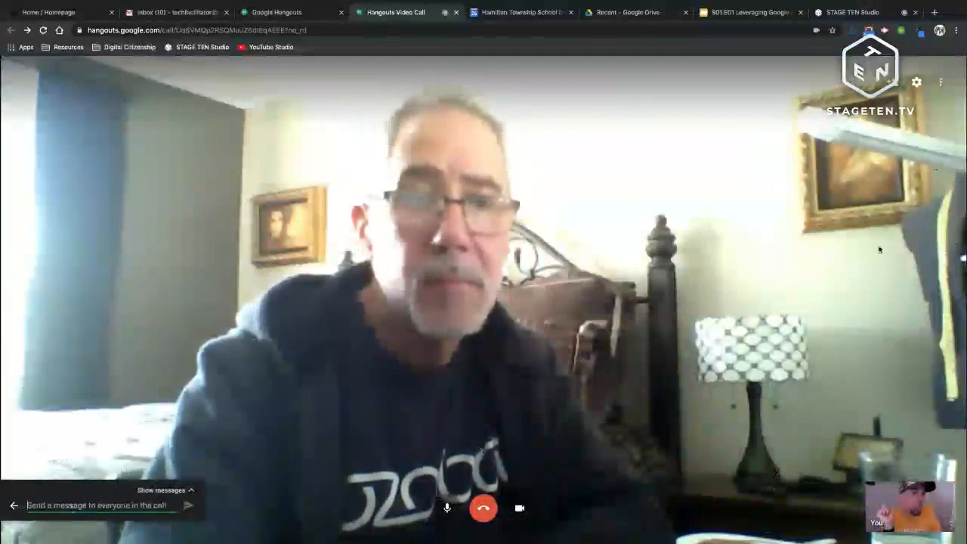
left_click(908, 506)
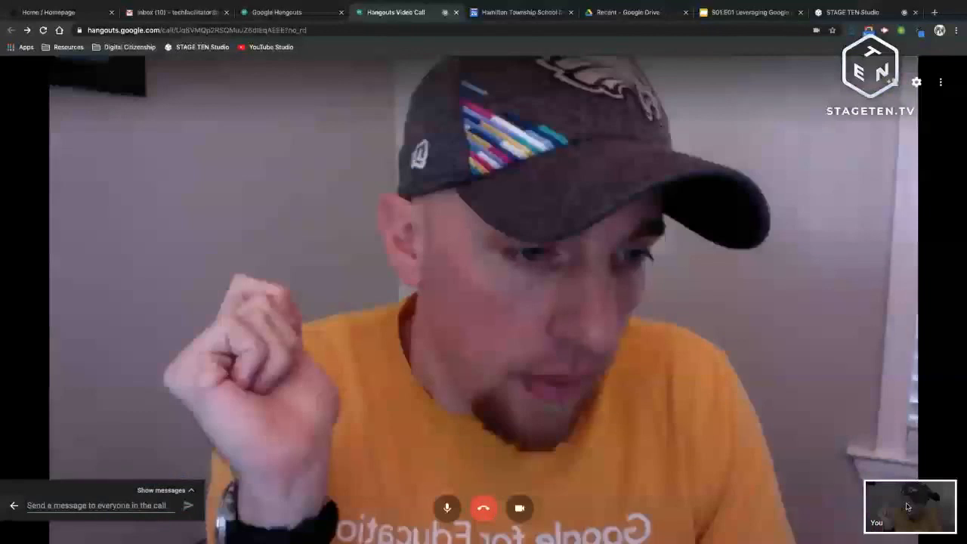
Step: Switch main view between participants, mute the microphone, pin your own video, and open Invite people
left_click(908, 506)
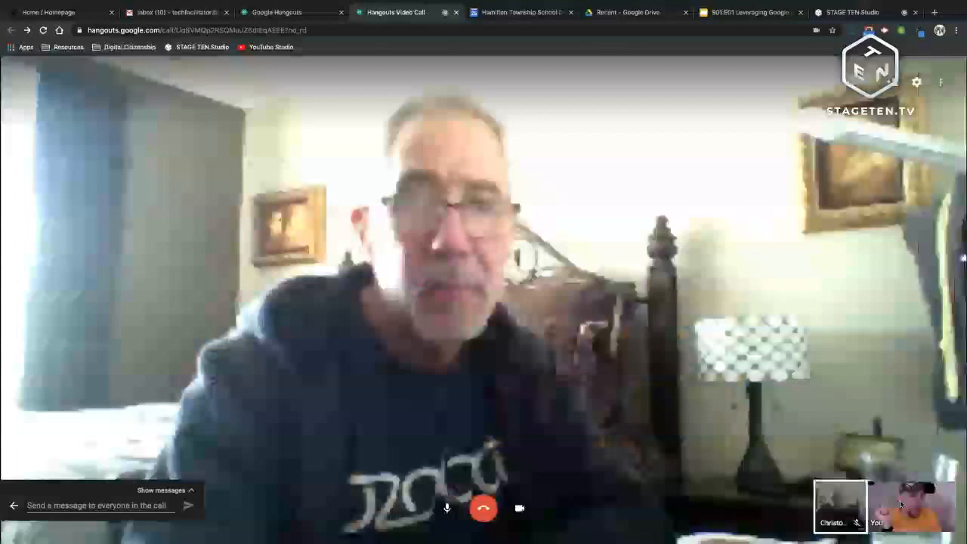
left_click(901, 504)
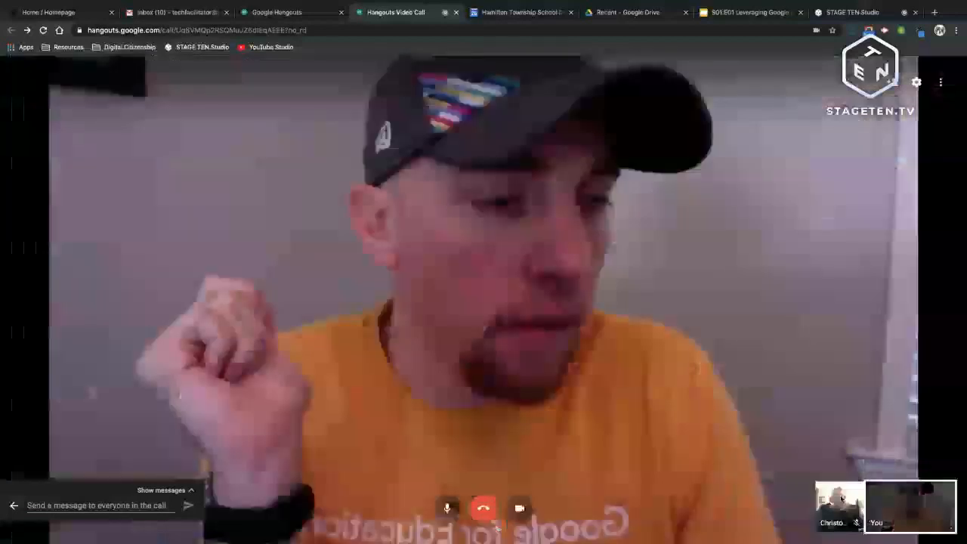
left_click(854, 513)
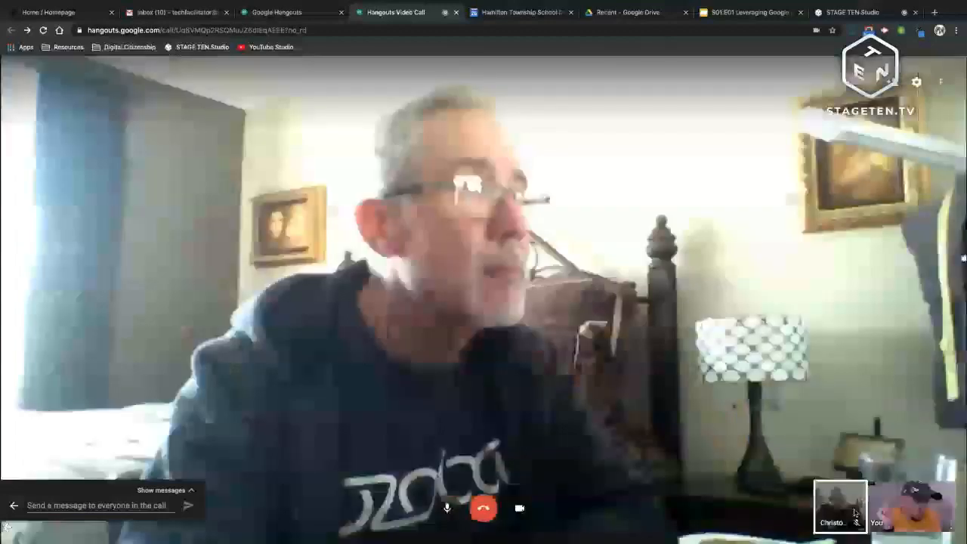
key("ctrl+d")
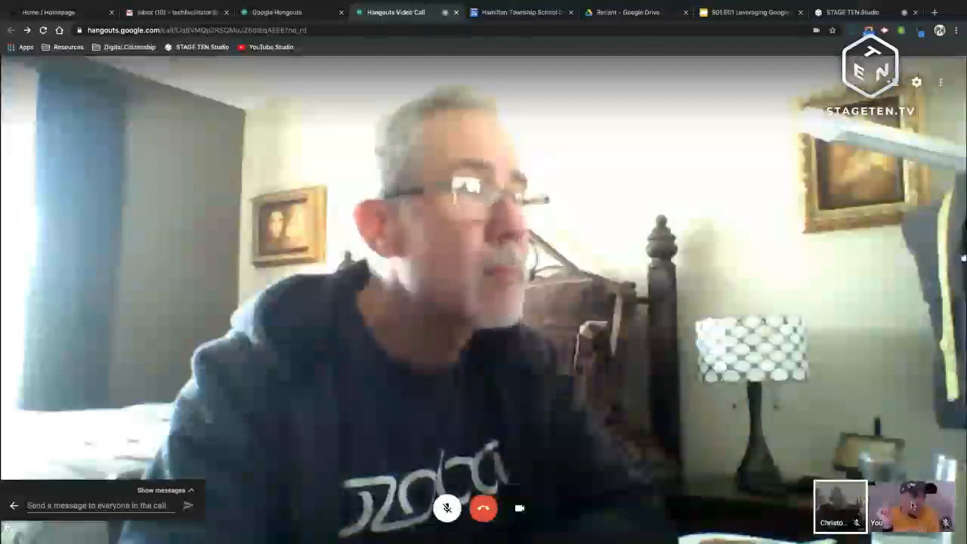
left_click(938, 525)
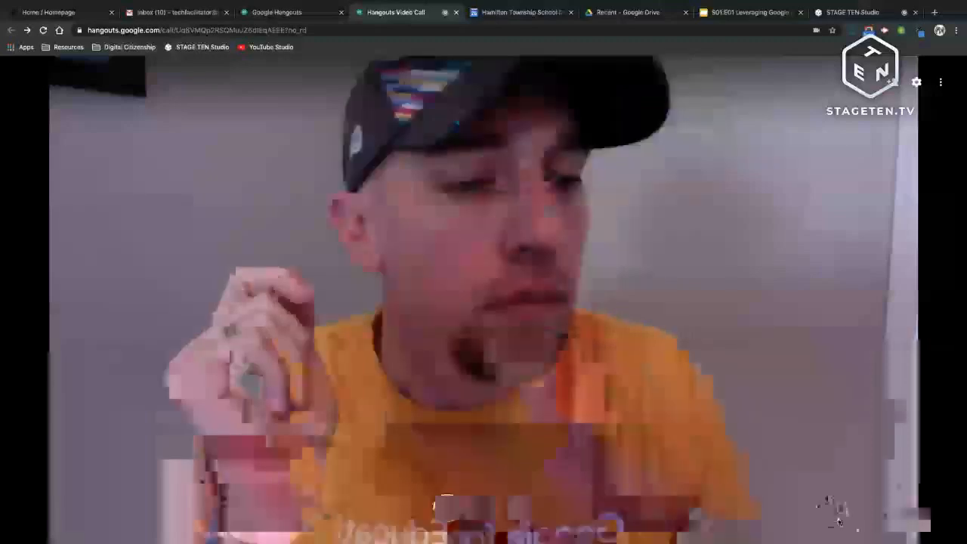
left_click(835, 500)
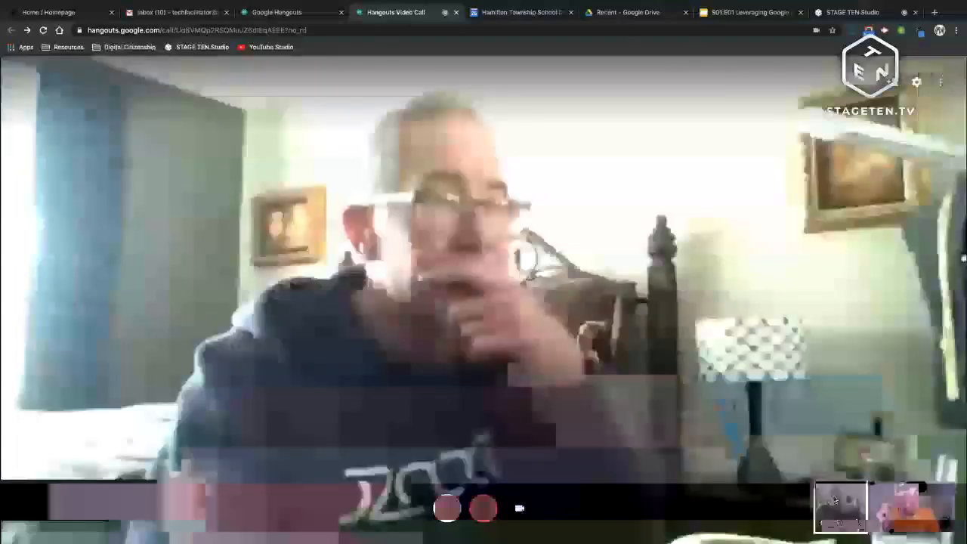
left_click(907, 507)
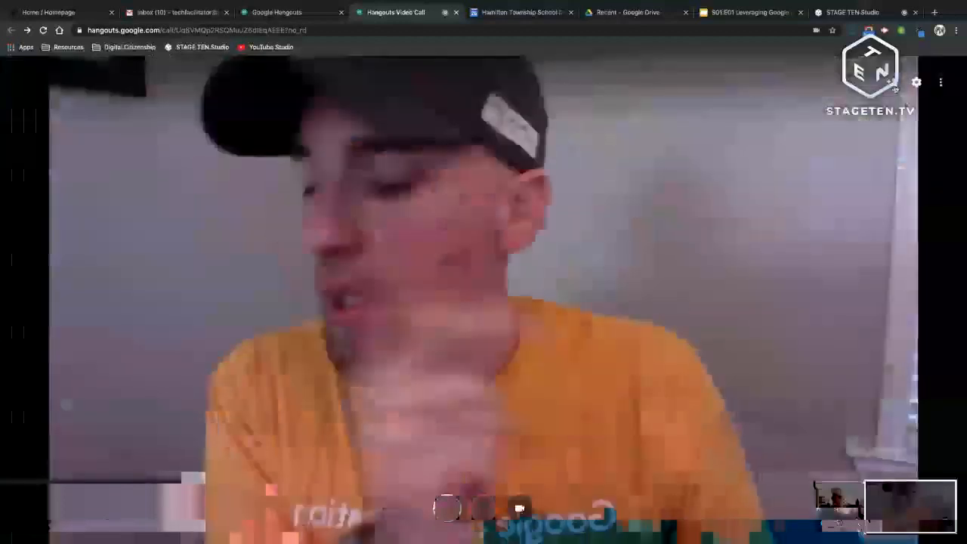
left_click(894, 85)
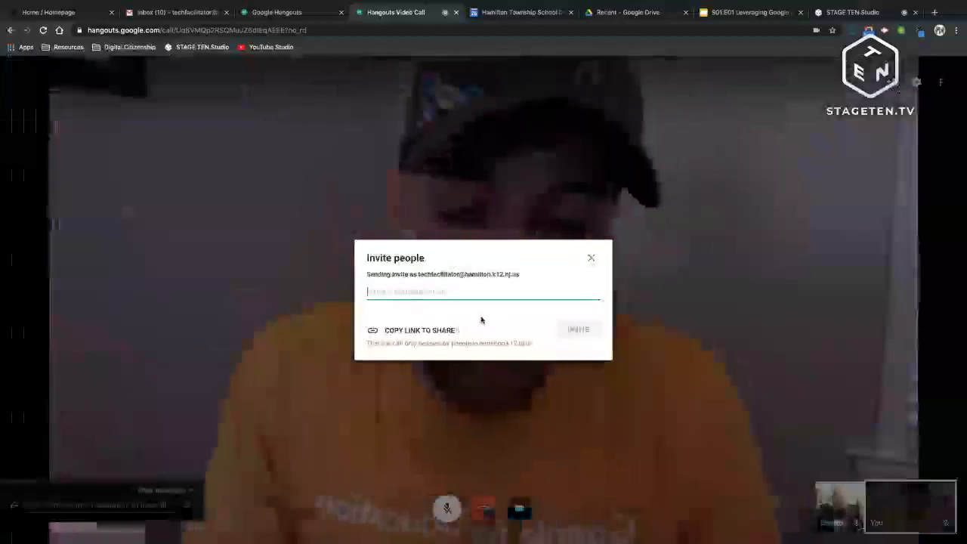
Step: Search for a colleague by name in the invite field, then close the dialog without inviting anyone
type("j")
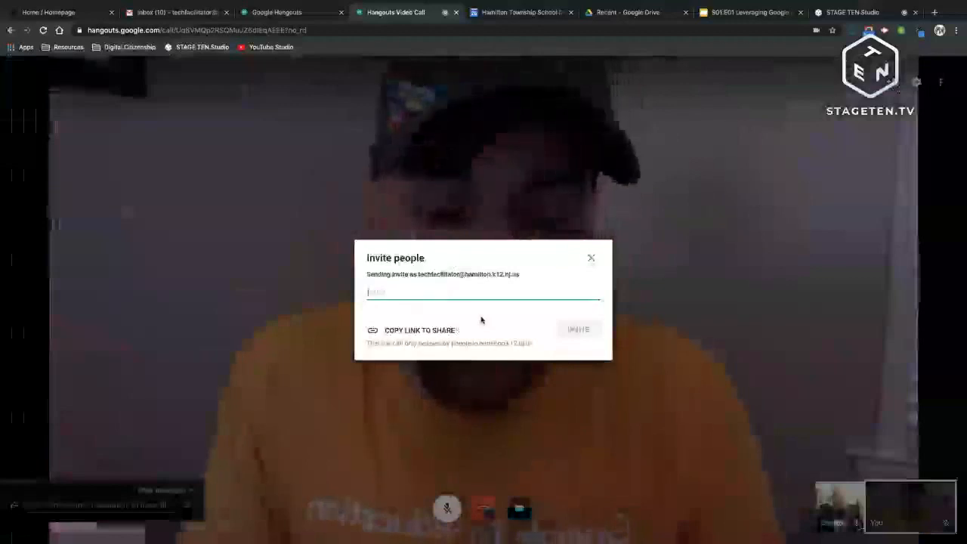
type("i")
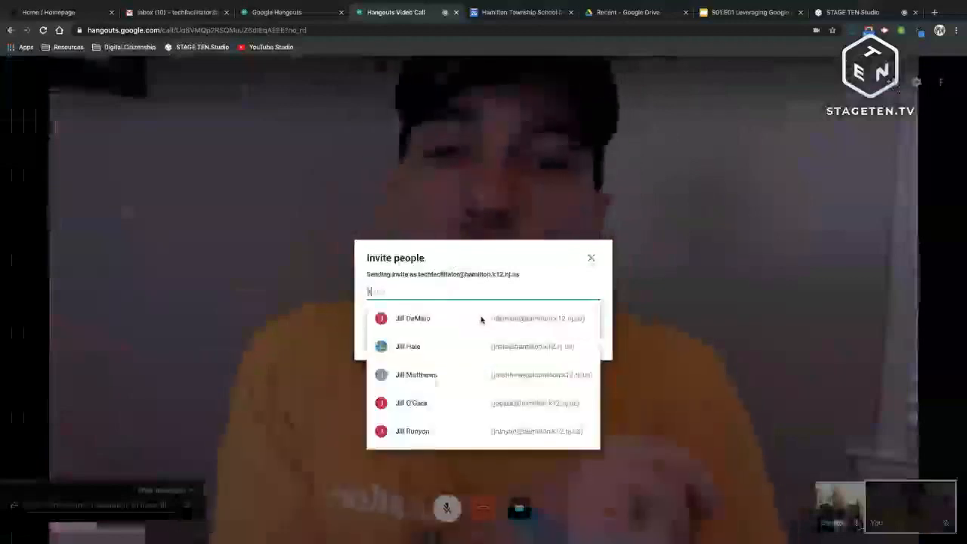
type("m")
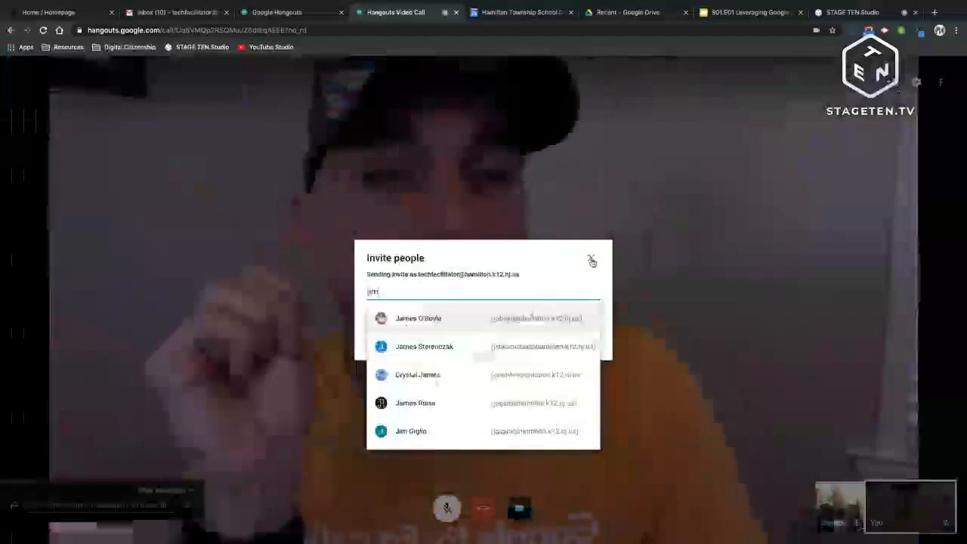
left_click(591, 260)
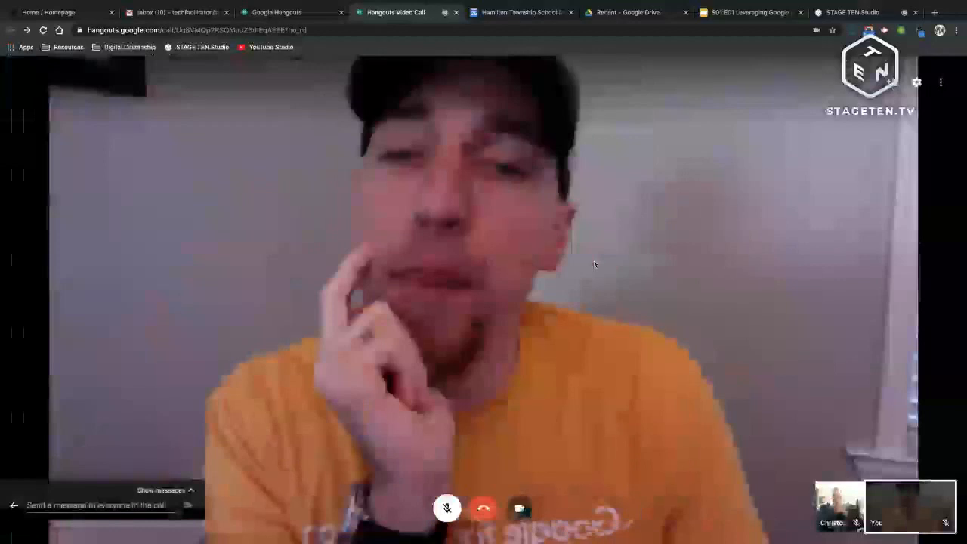
Step: Review the Bandwidth and General call settings without changes, then bring up the call options menu
left_click(916, 83)
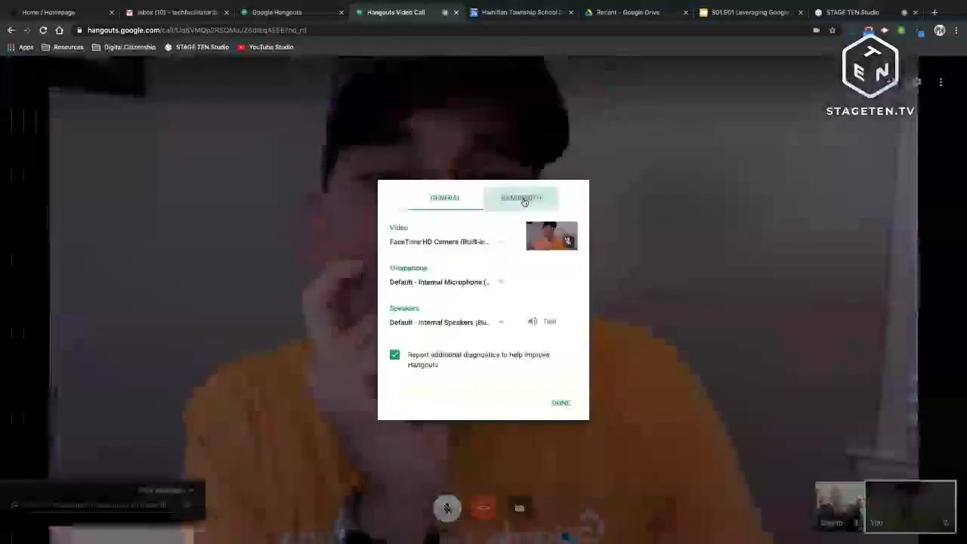
left_click(523, 198)
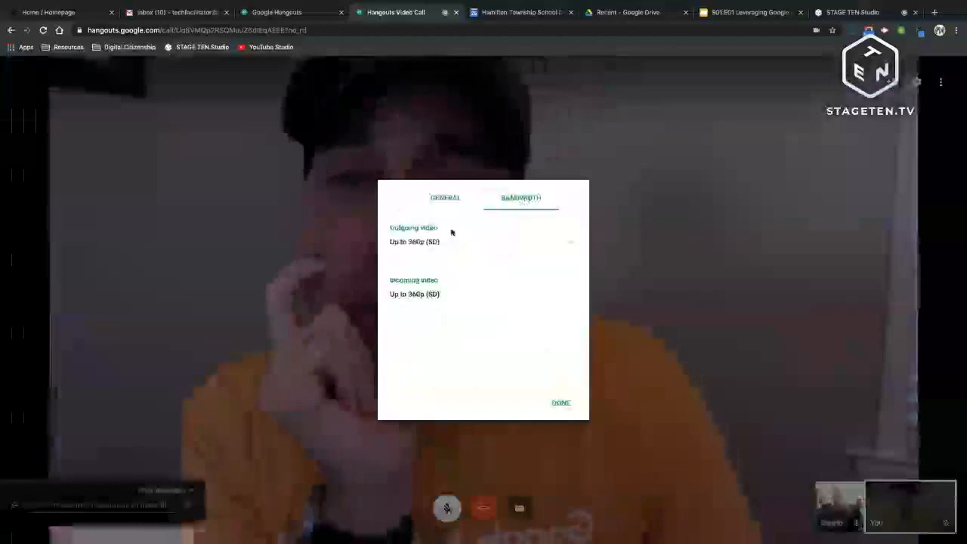
left_click(471, 243)
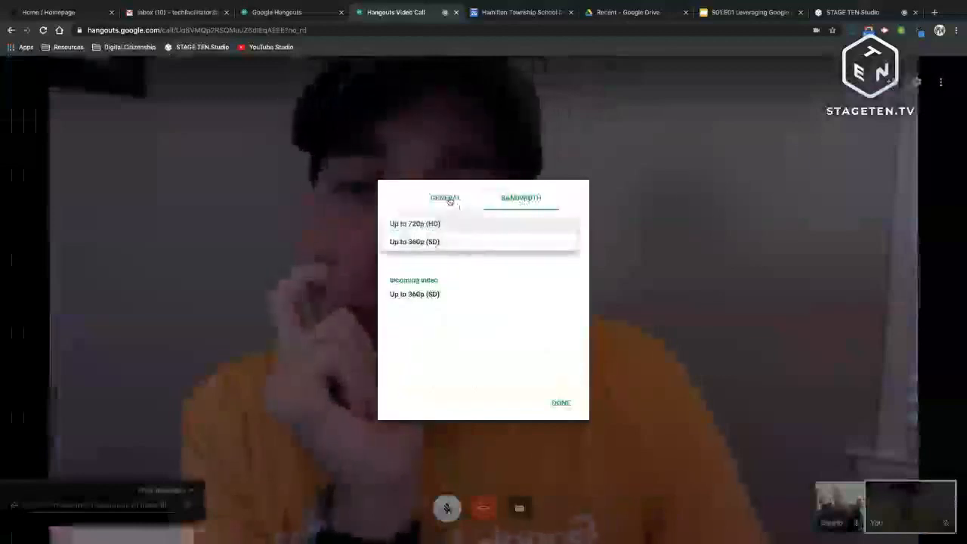
left_click(448, 199)
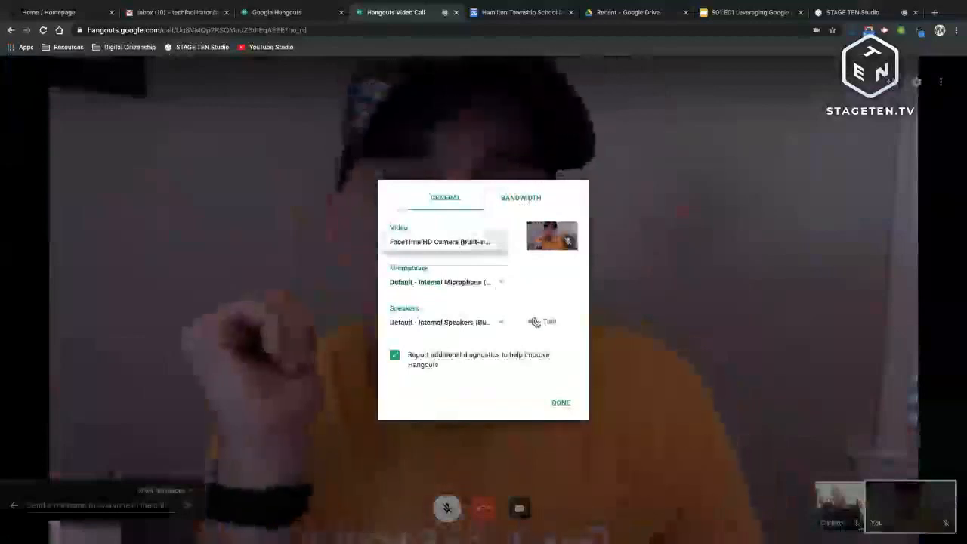
left_click(558, 406)
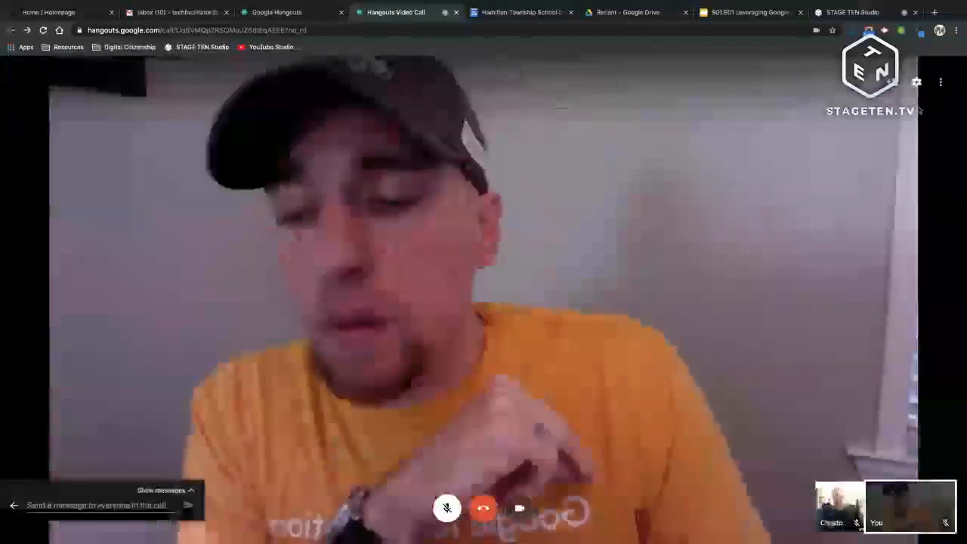
left_click(942, 84)
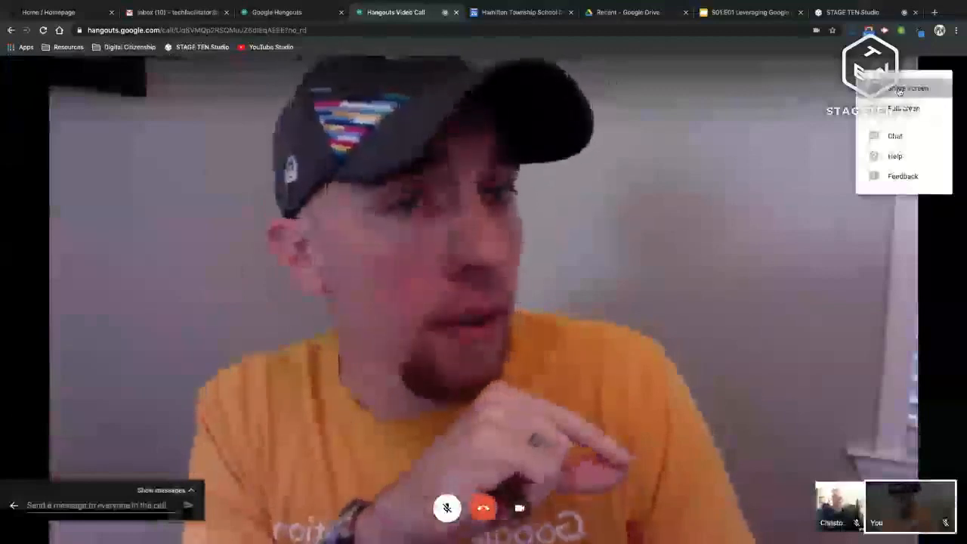
Step: Share your entire screen after comparing the Application Window and Your Entire Screen tabs
left_click(899, 90)
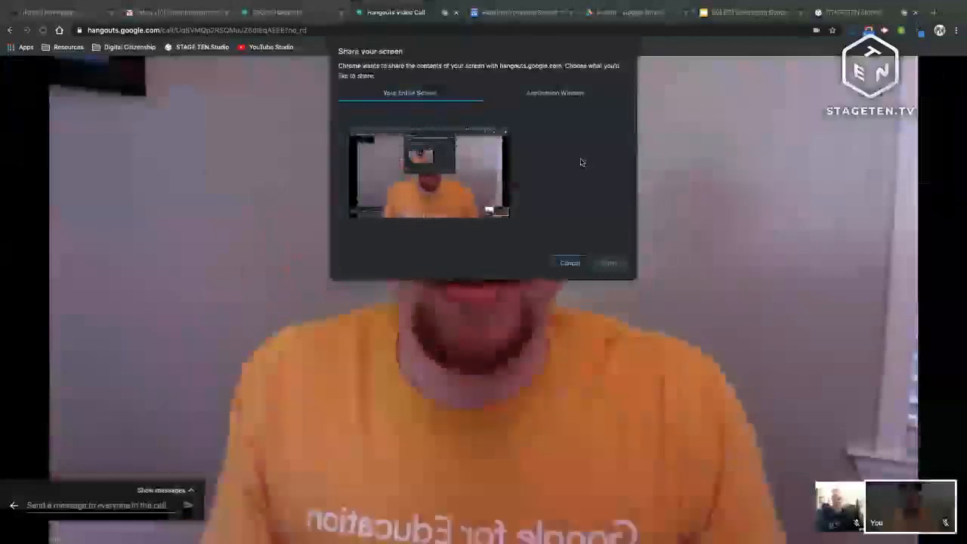
left_click(554, 92)
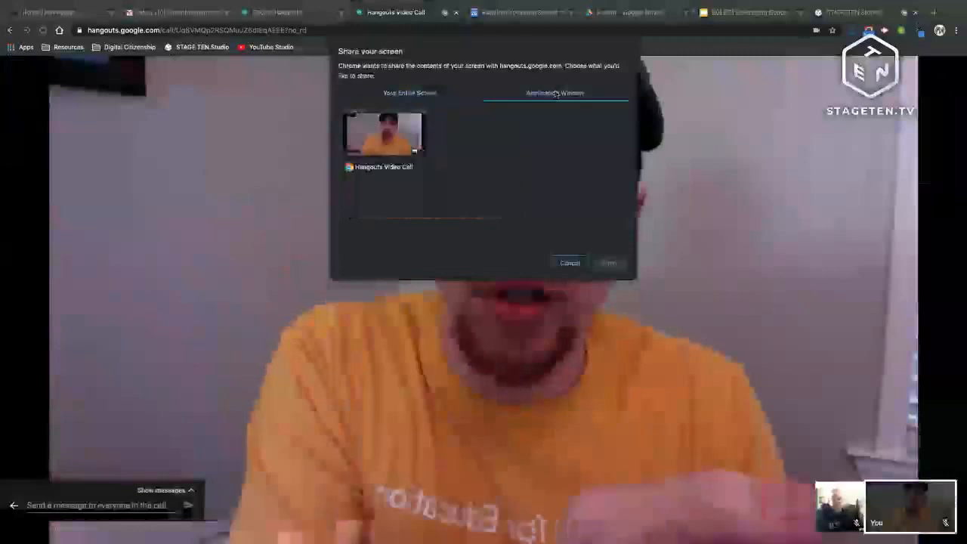
left_click(398, 93)
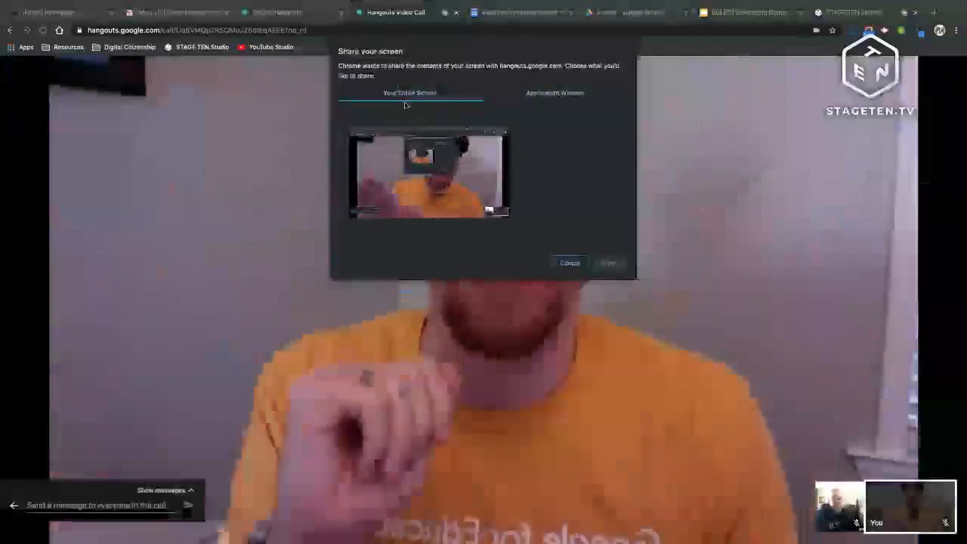
left_click(537, 94)
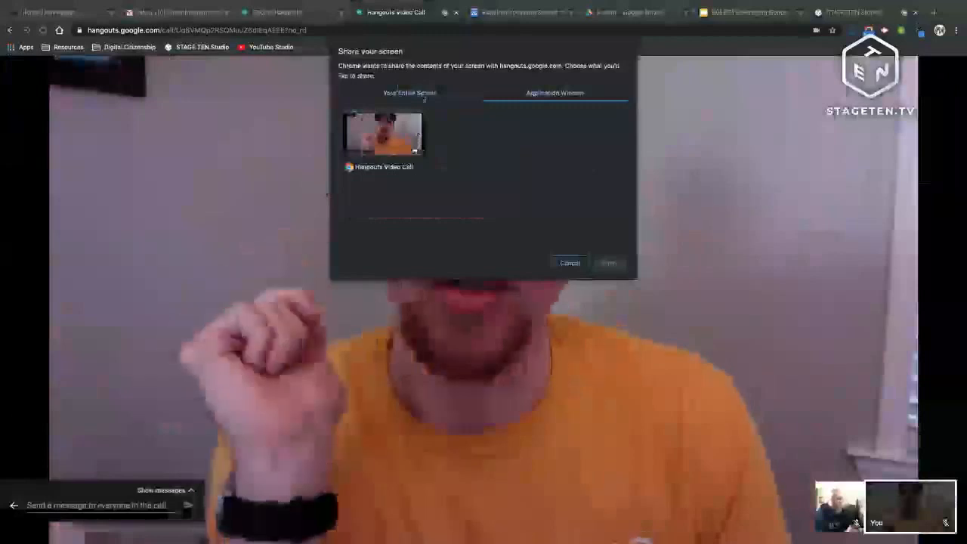
left_click(423, 96)
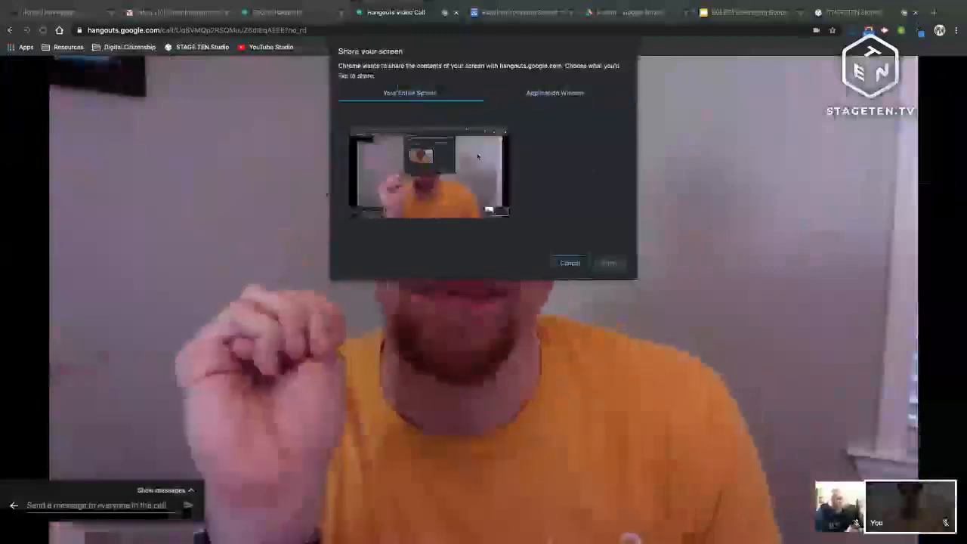
left_click(461, 160)
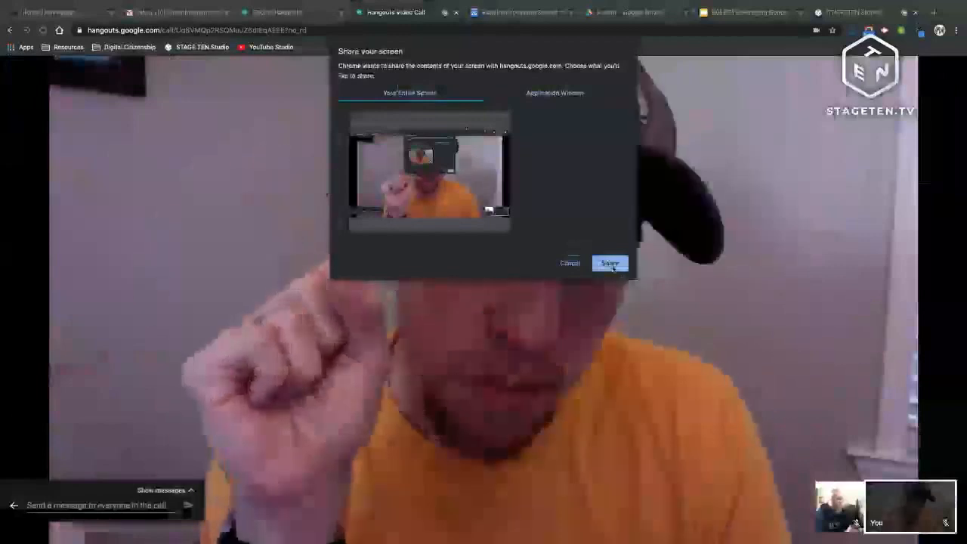
left_click(611, 264)
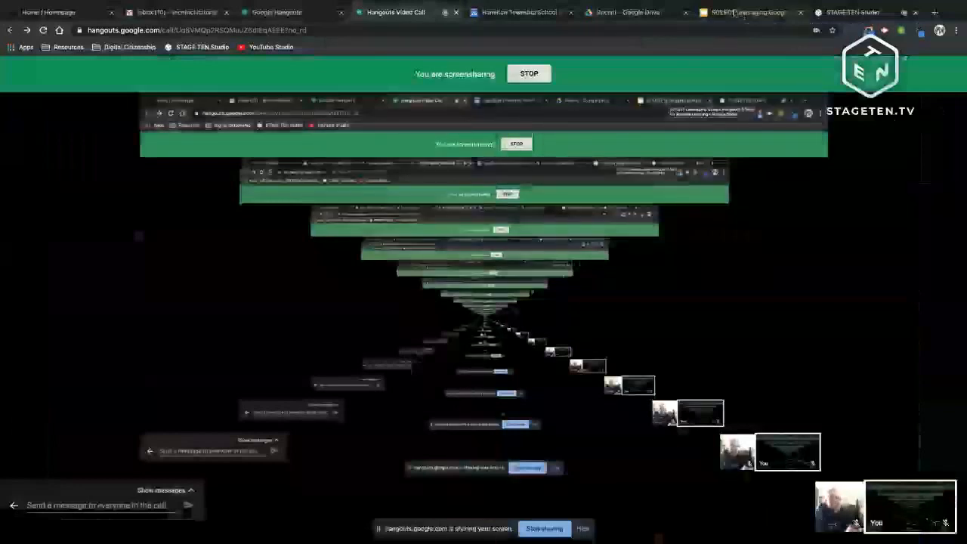
Step: Present the Leveraging Google Hangouts & Meet slides, hide the sharing bar, and return to the call
left_click(734, 12)
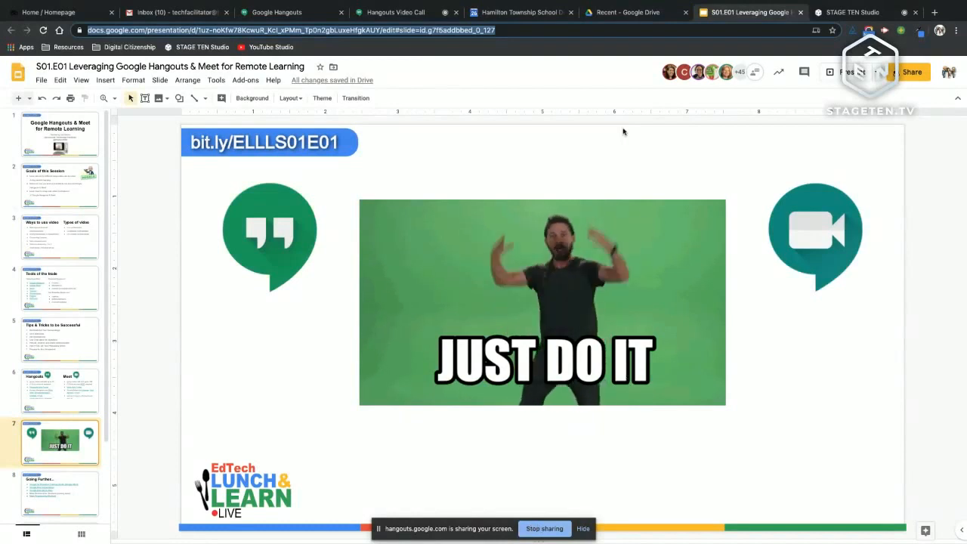
left_click(621, 10)
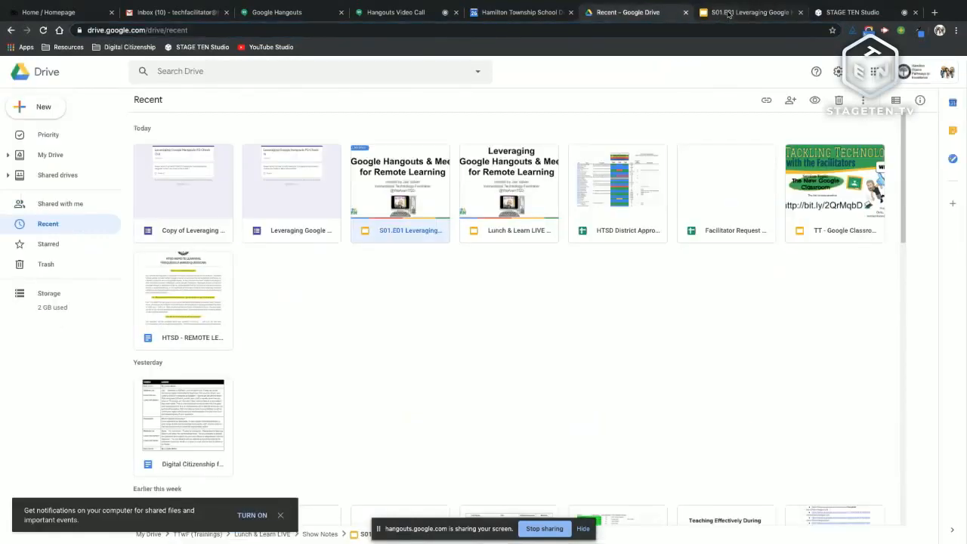
left_click(729, 13)
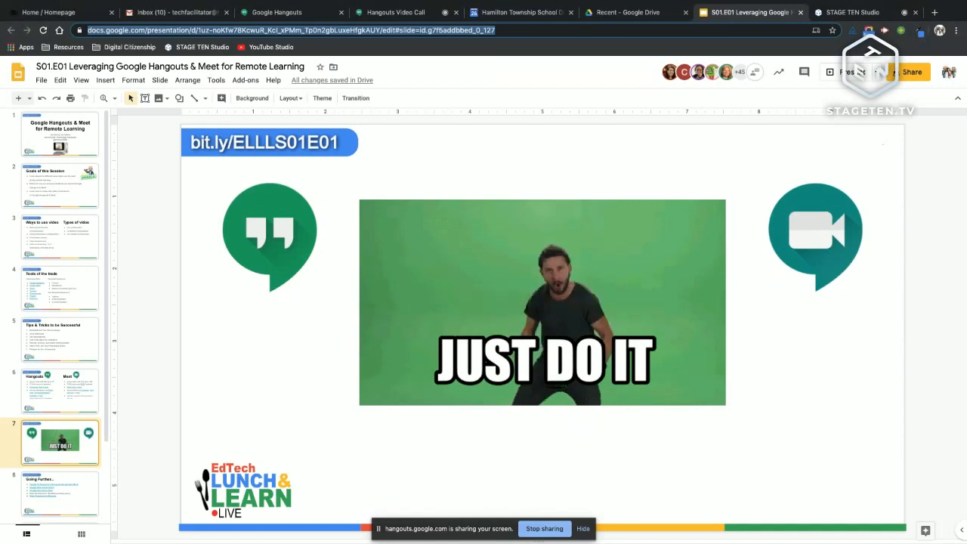
left_click(544, 528)
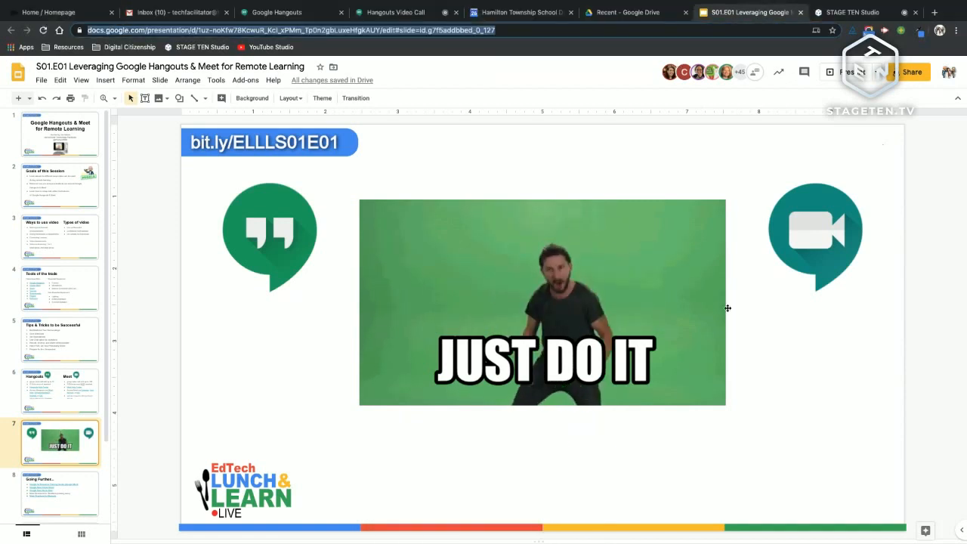
left_click(843, 15)
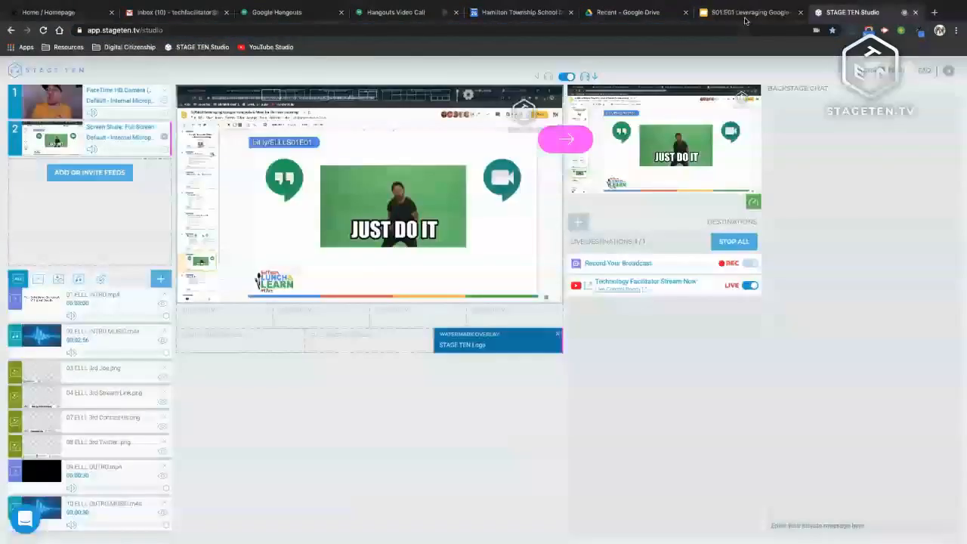
left_click(402, 13)
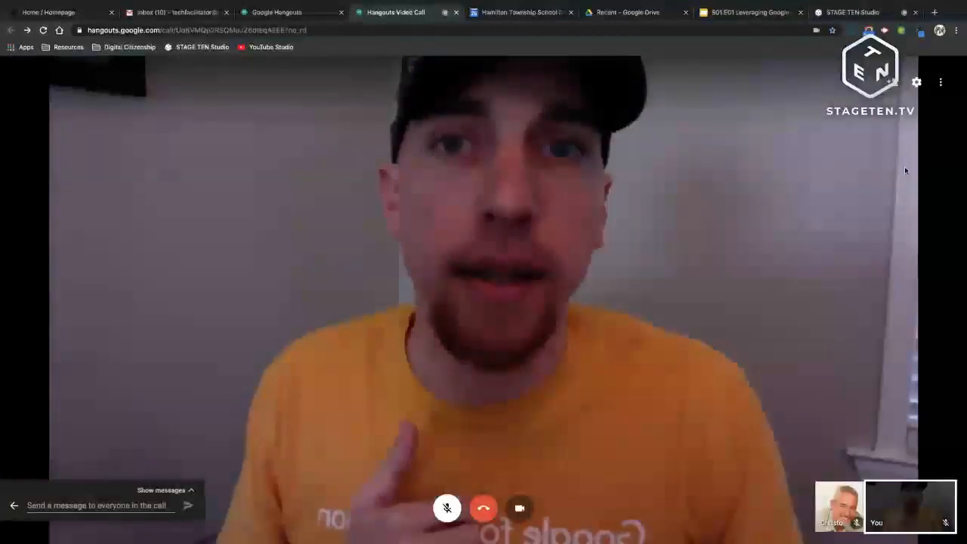
Step: Make the call fill the screen from the options menu, then exit full screen
left_click(942, 82)
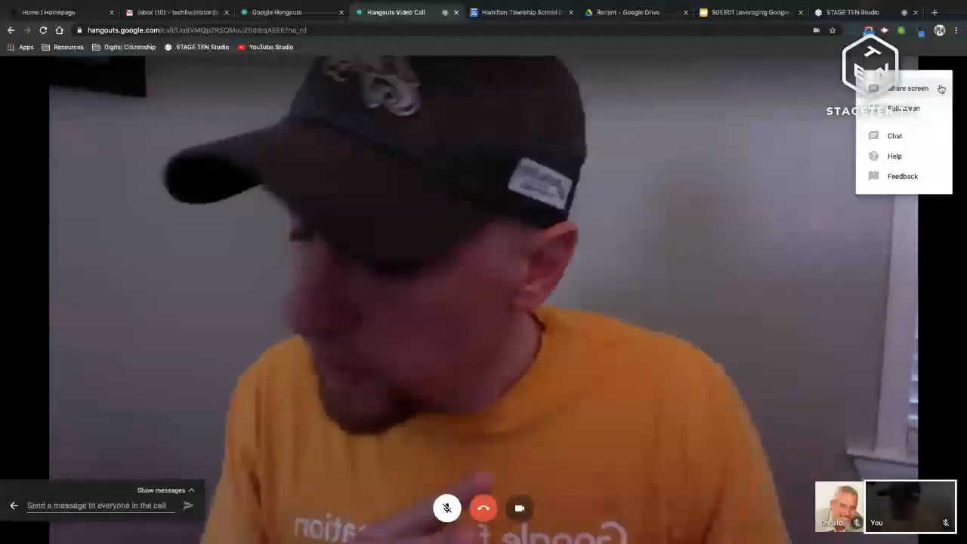
left_click(904, 109)
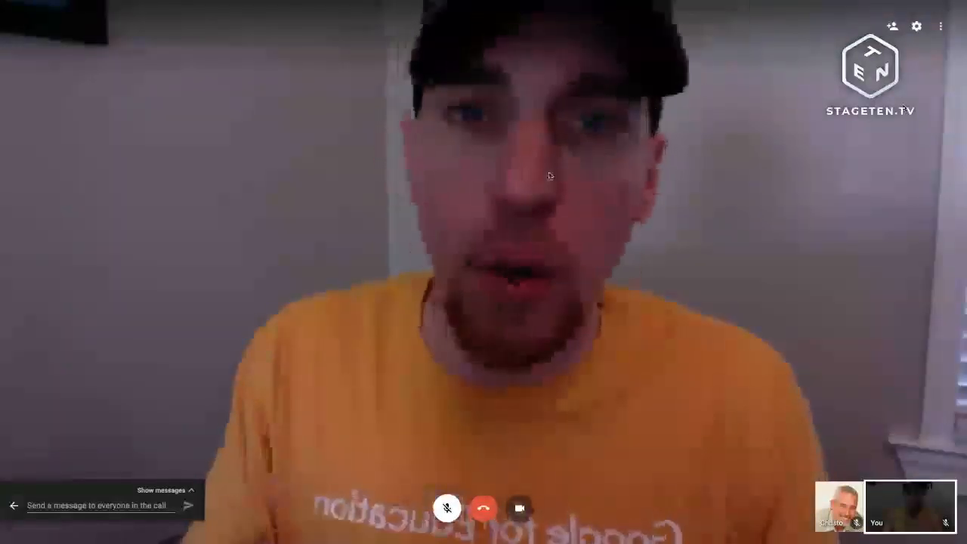
key("Escape")
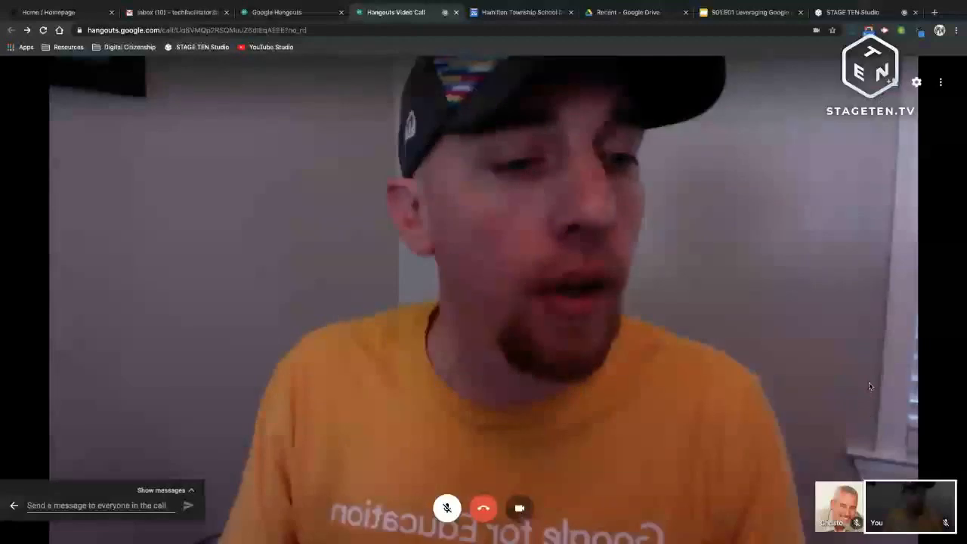
Step: Open the in-call chat, collapse the message bar, and hang up the call
left_click(941, 81)
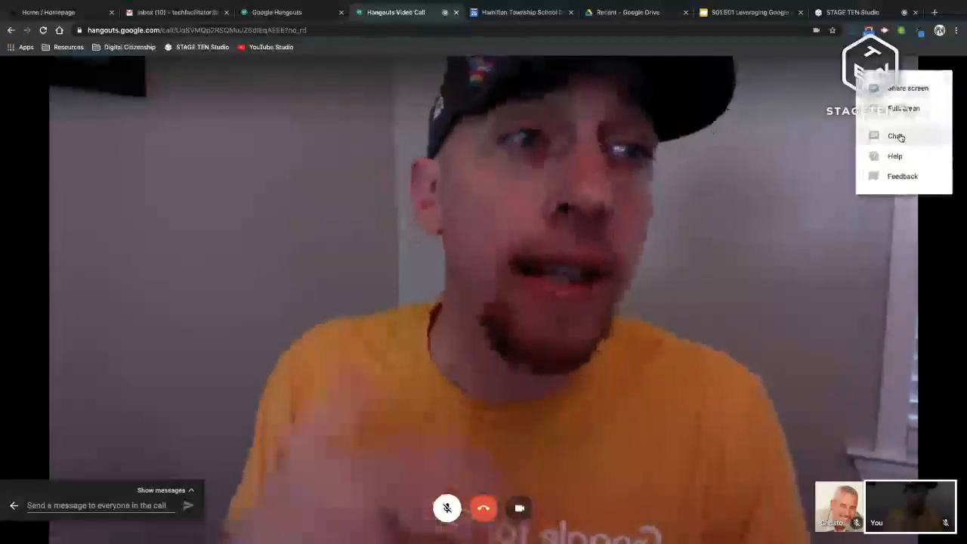
left_click(899, 136)
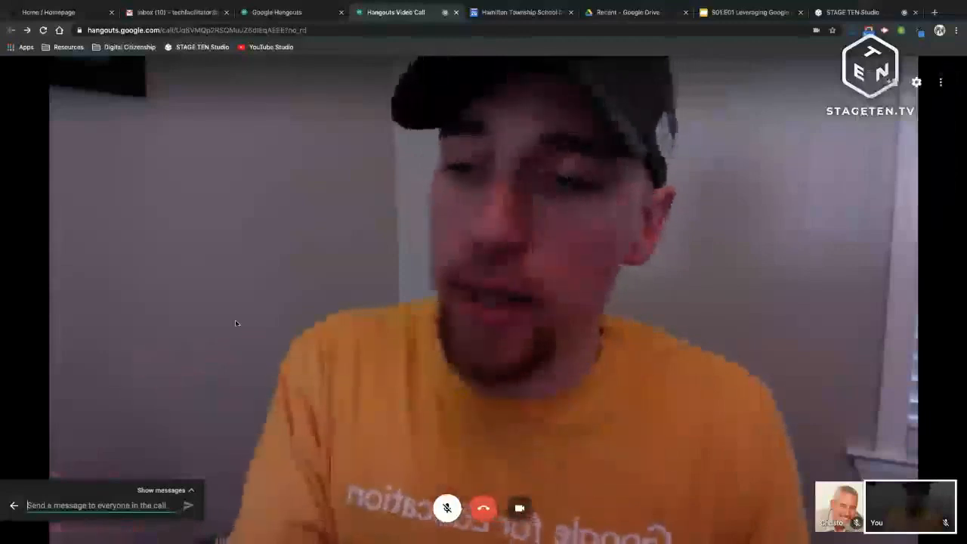
left_click(9, 507)
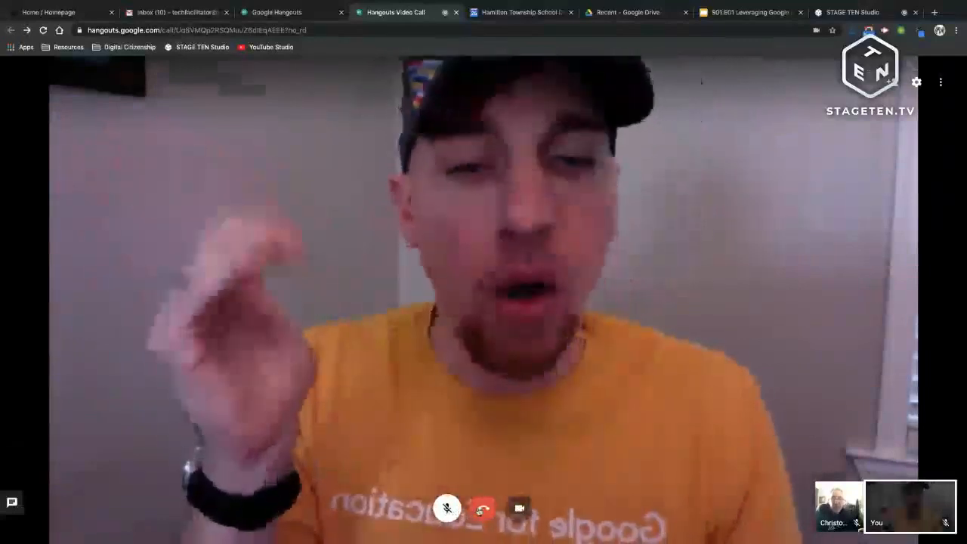
left_click(483, 508)
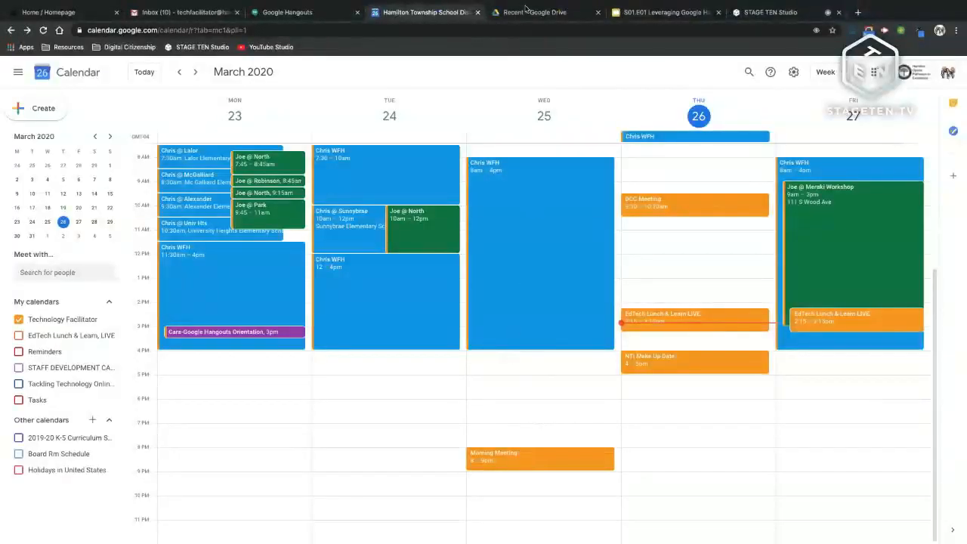
Step: From the Gmail inbox, tell both colleagues in the group chat you'll create an event, then minimise it
left_click(184, 12)
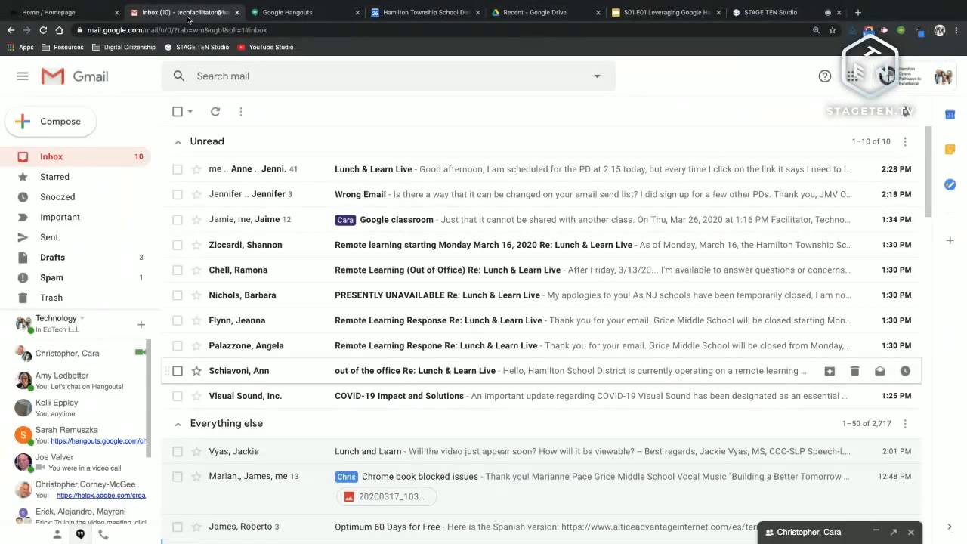
left_click(809, 533)
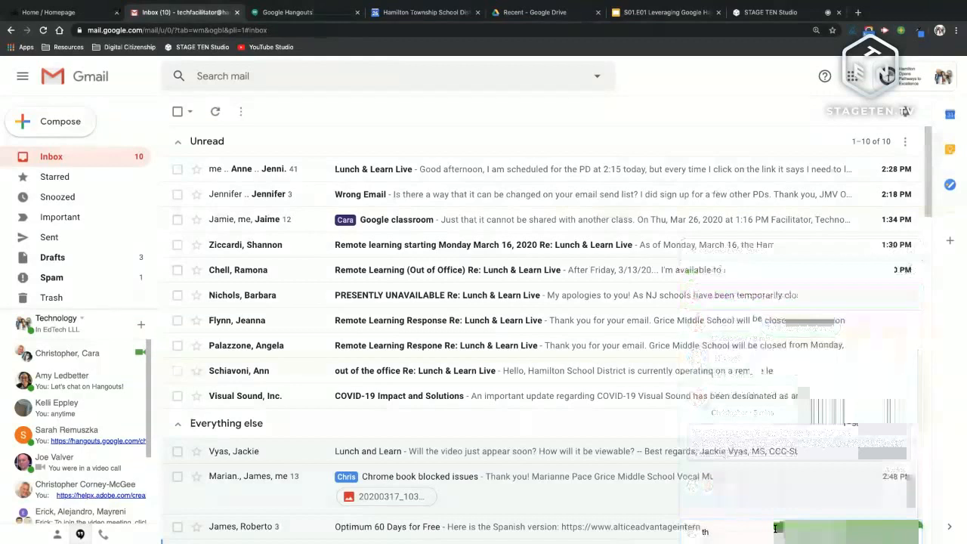
type("chris a")
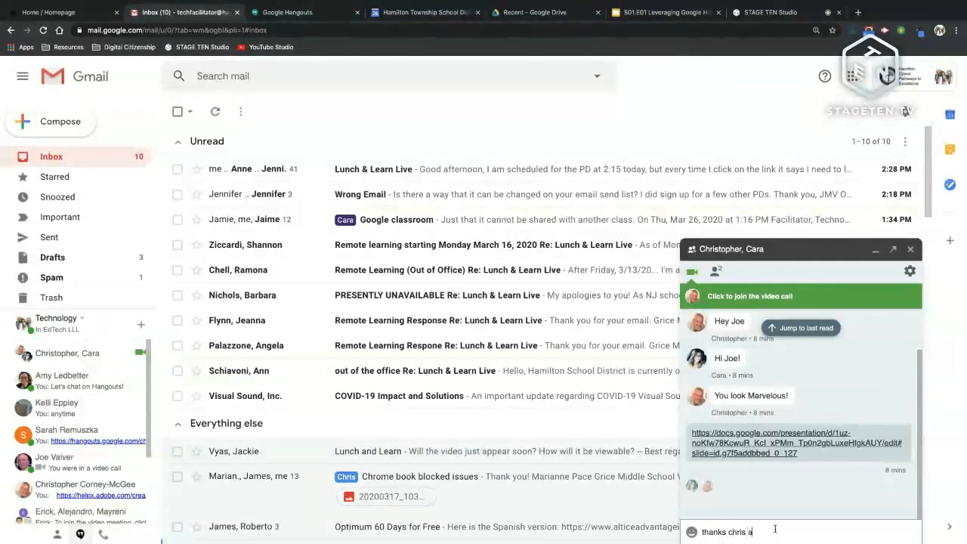
type("nd cara im gonna c")
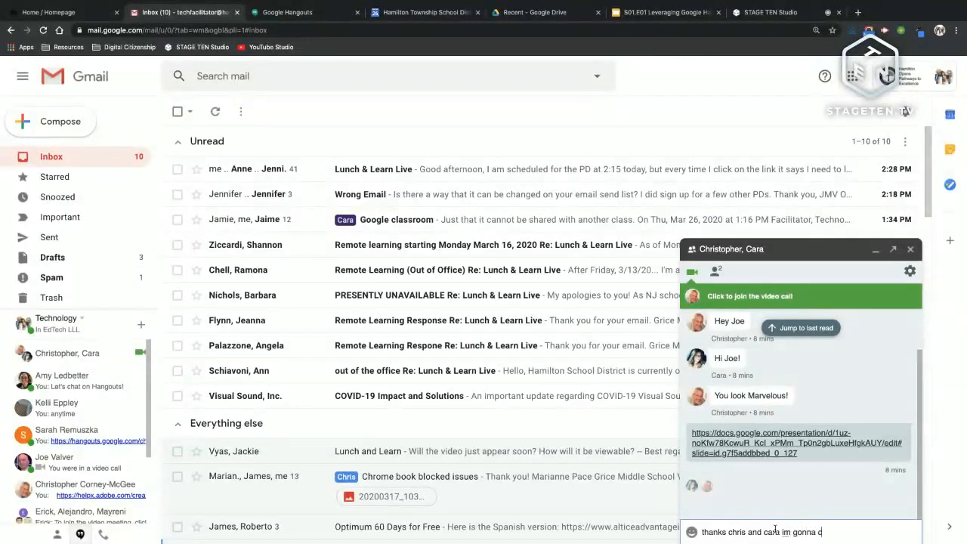
type("reate an event for meet")
key("Return")
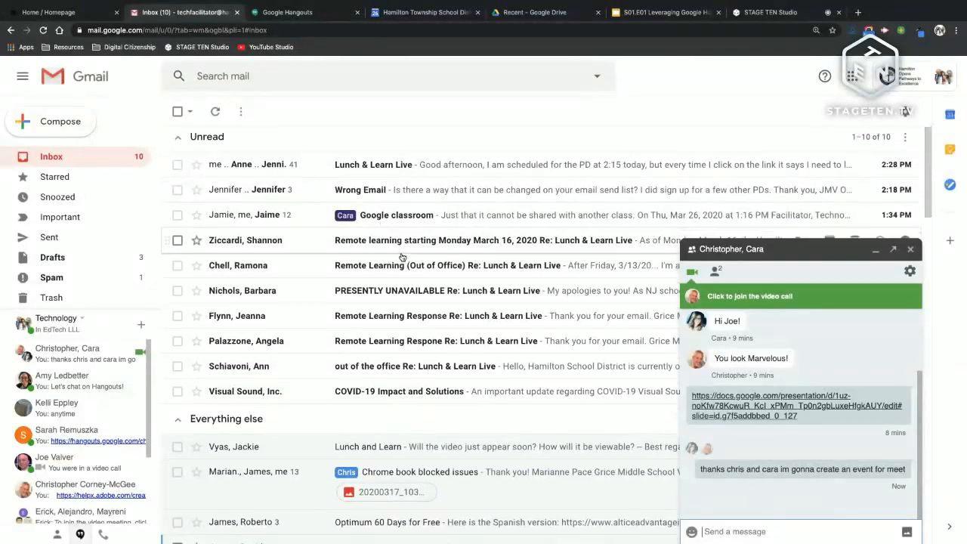
scroll(402, 258, "down", 1)
scroll(403, 258, "down", 3)
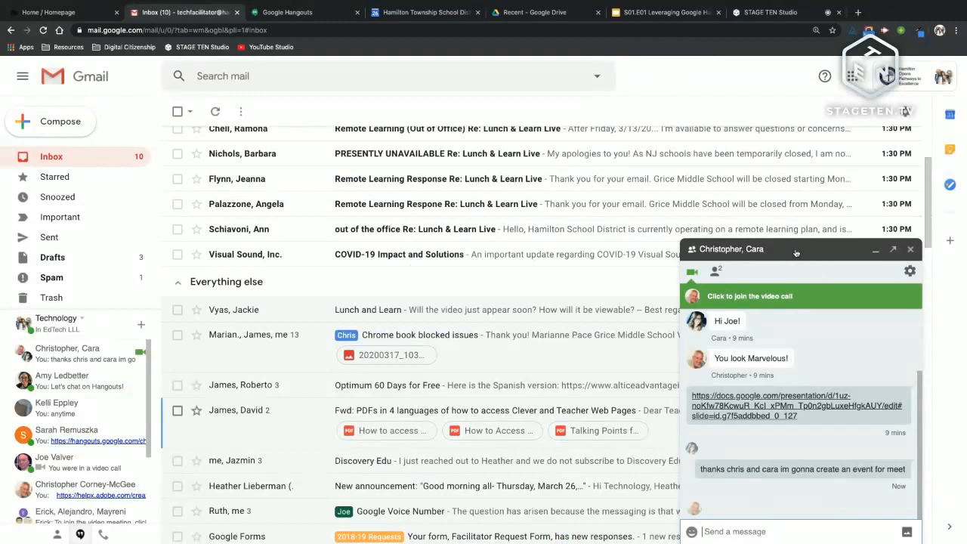
left_click(876, 250)
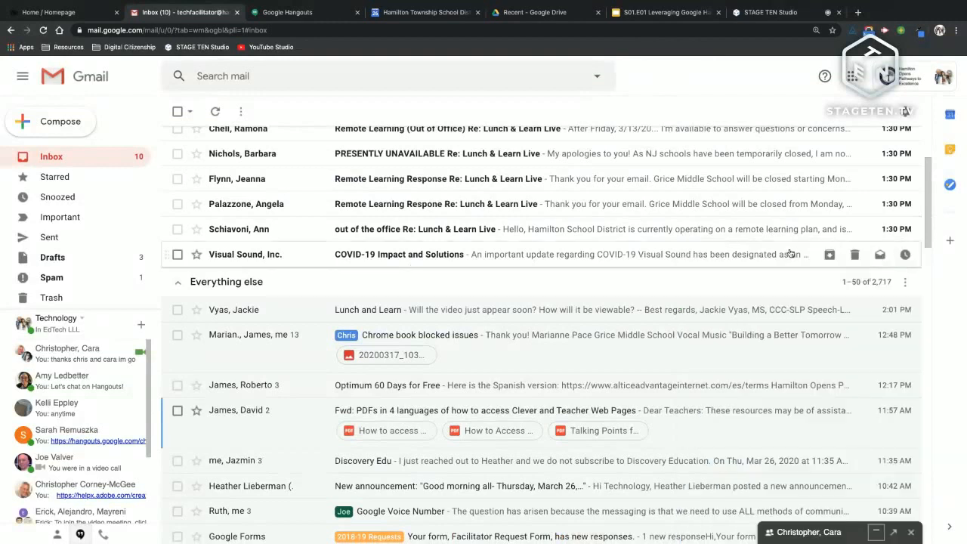
Step: Launch Meet from Gmail's Google apps grid
left_click(857, 80)
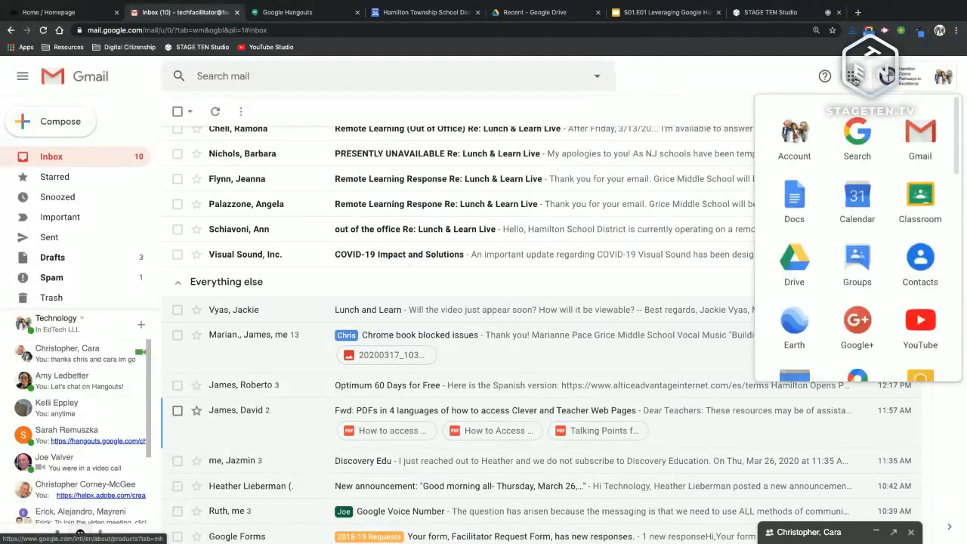
scroll(868, 174, "down", 2)
scroll(868, 173, "down", 1)
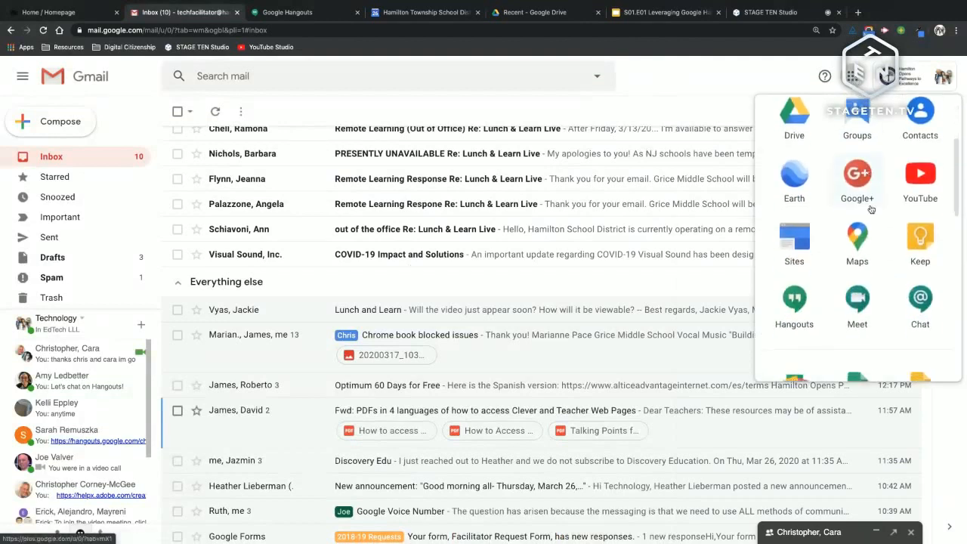
left_click(860, 302)
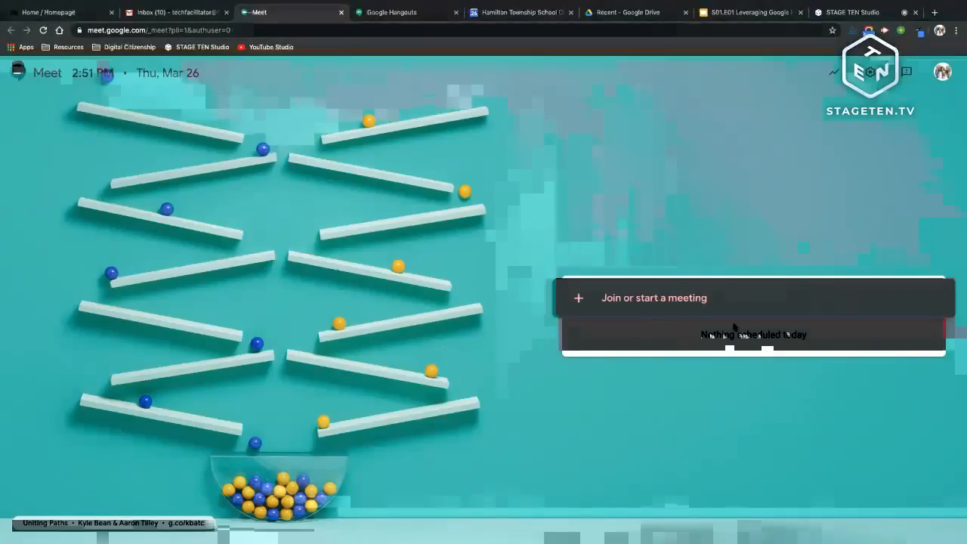
Step: Start a new meeting nicknamed 'Test Meet' and allow Meet notifications
left_click(663, 303)
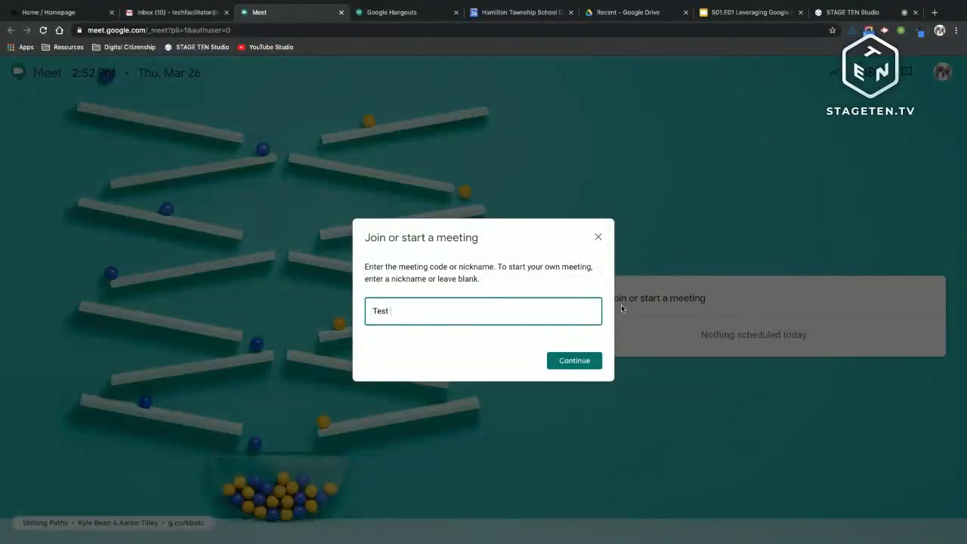
type("Test Meet")
left_click(578, 362)
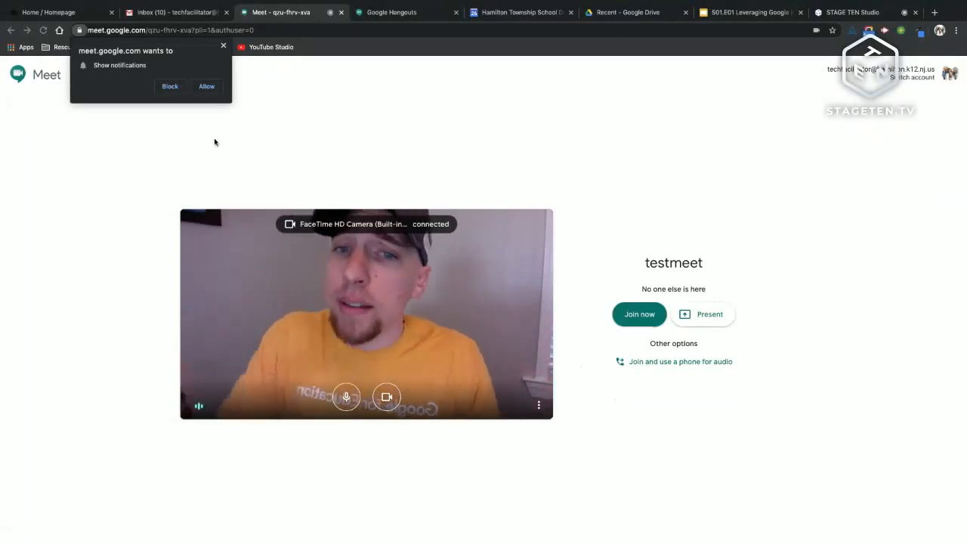
left_click(206, 86)
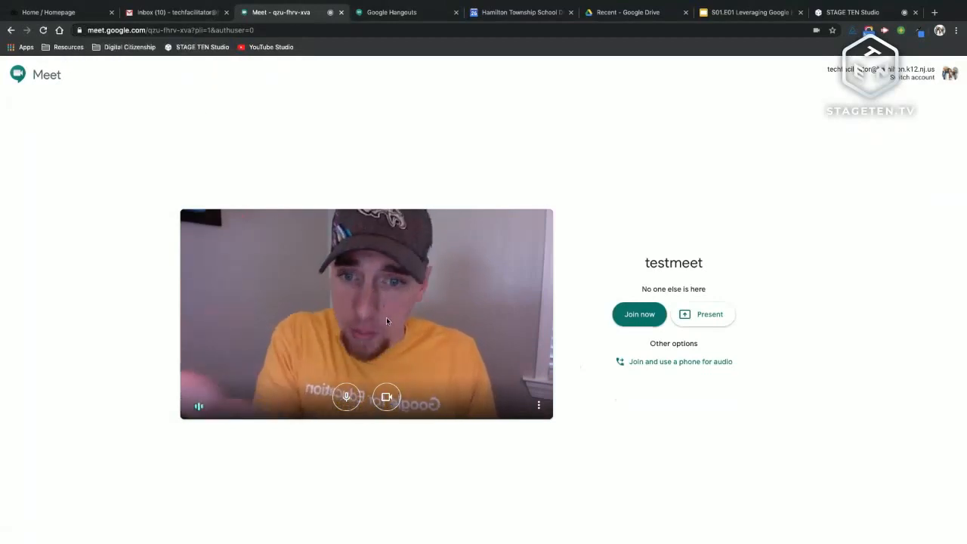
Step: Toggle the camera and microphone off and back on, leaving both on
left_click(387, 398)
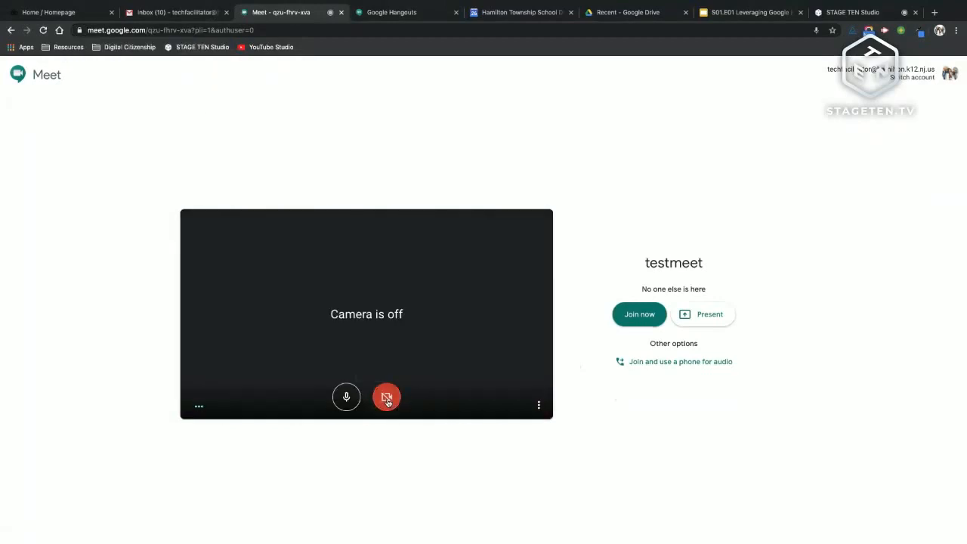
left_click(387, 398)
key("super+d")
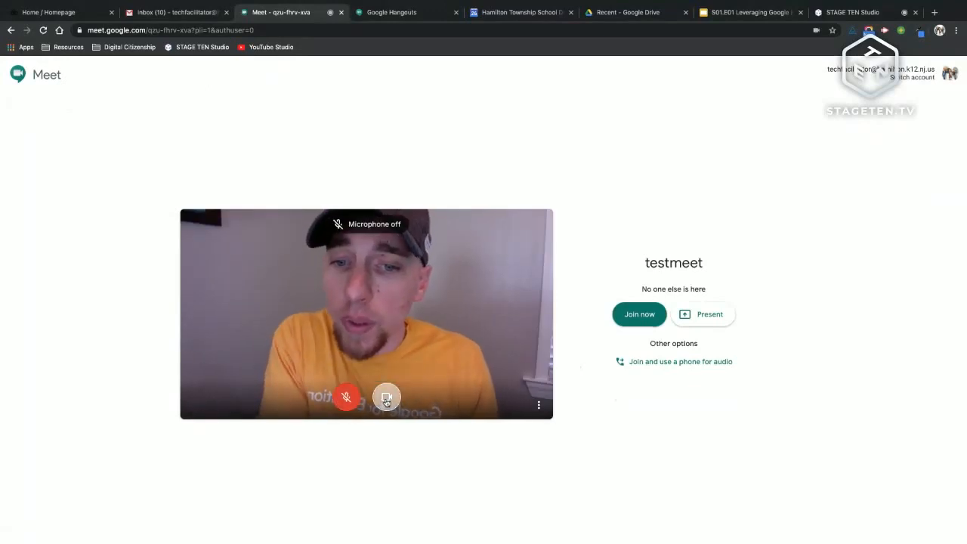
left_click(387, 399)
key("super+d")
left_click(387, 404)
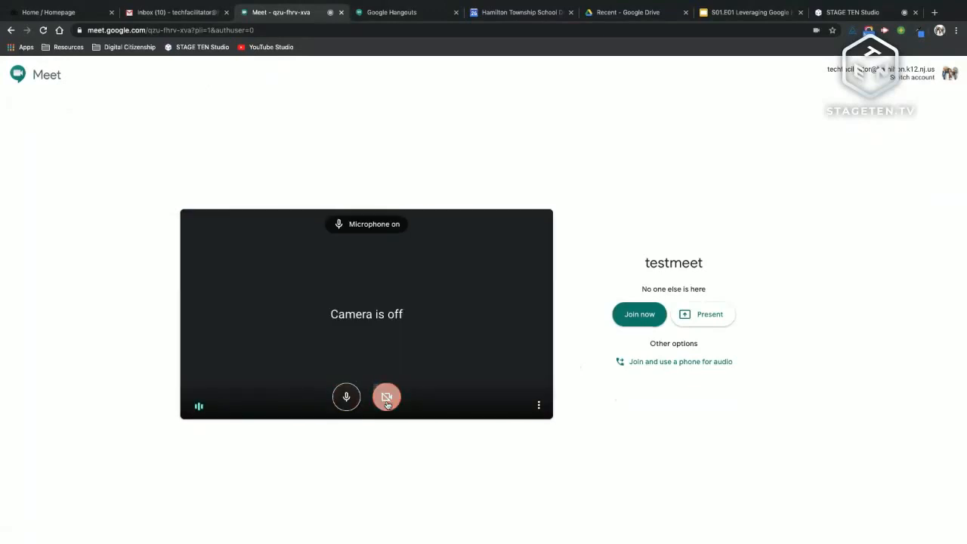
Step: Check the audio and video settings under More options, then reopen the options menu
left_click(539, 408)
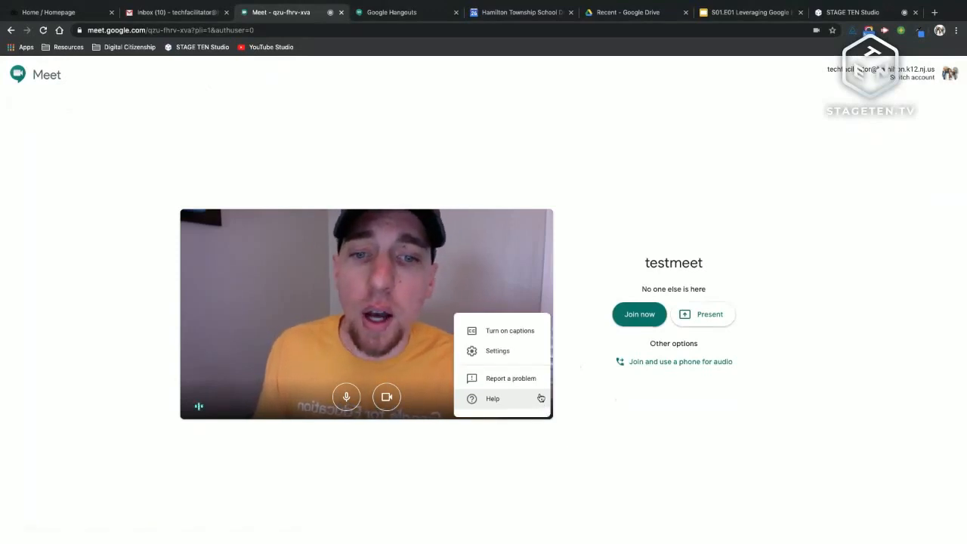
left_click(514, 353)
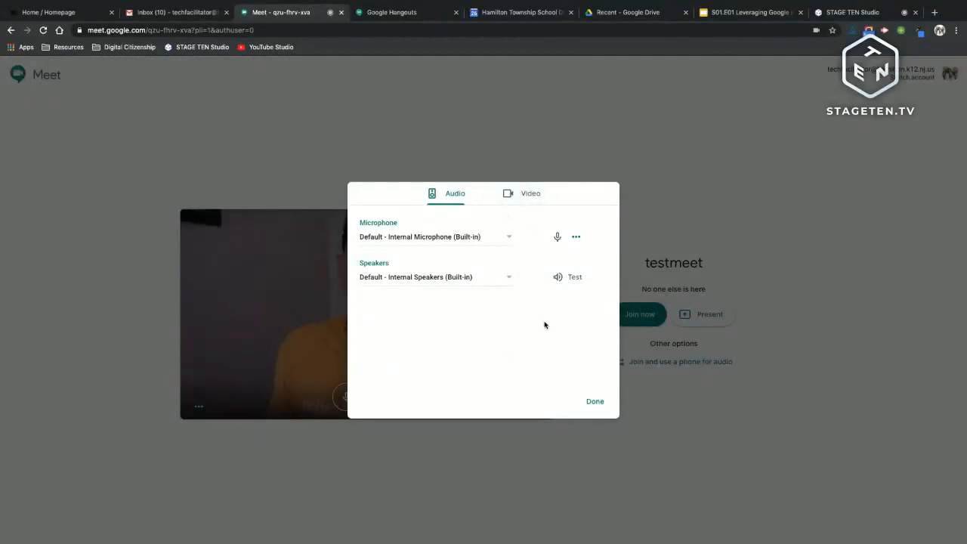
left_click(588, 402)
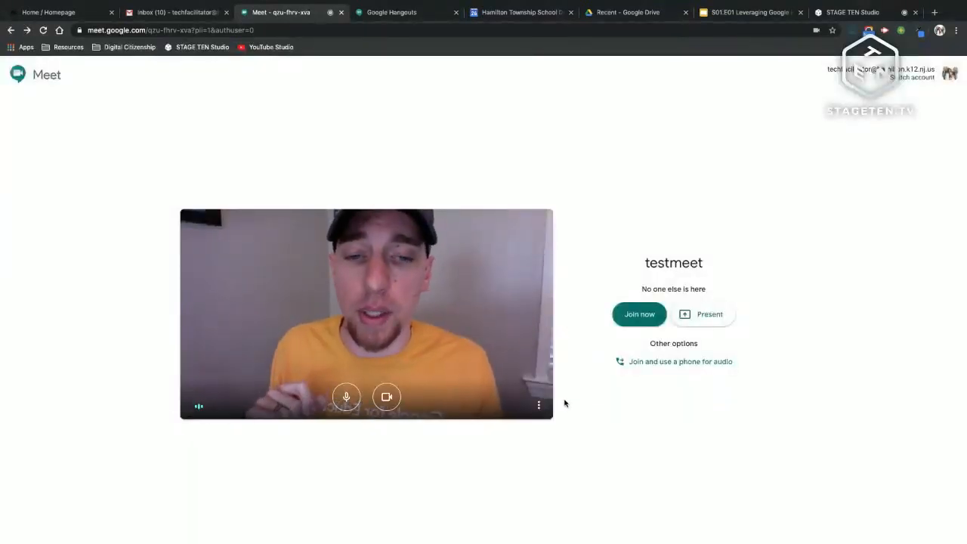
left_click(540, 408)
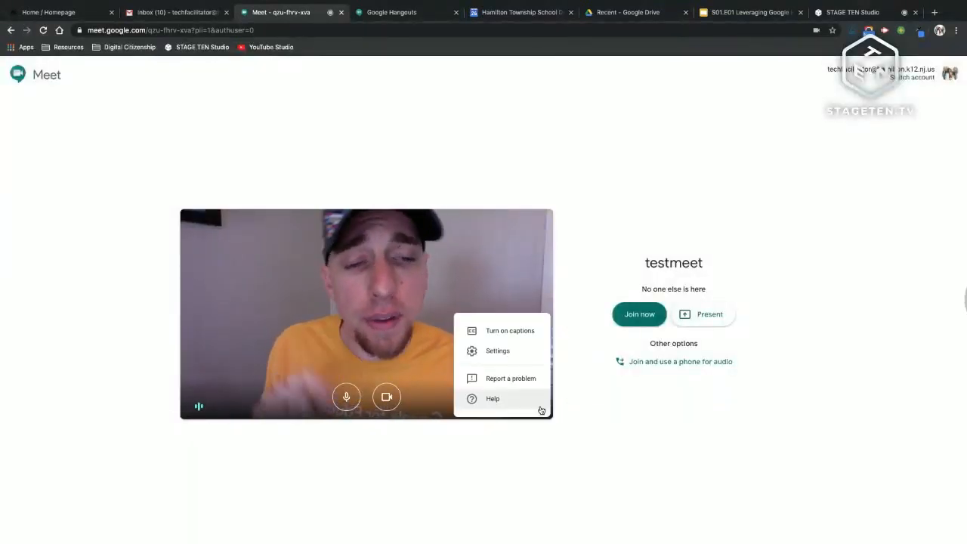
left_click(521, 335)
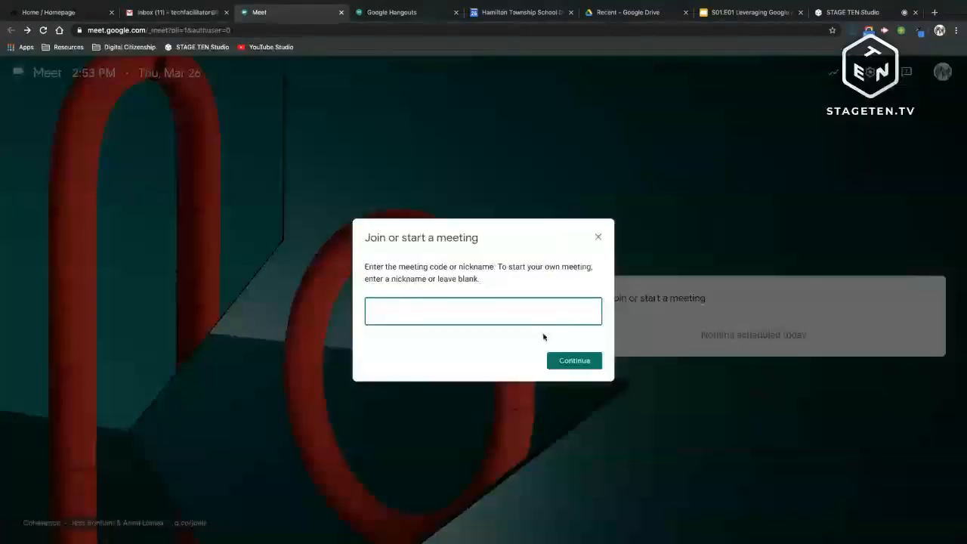
Step: Create a meeting nicknamed 'test', allow notifications, and join it now
type("test")
left_click(574, 361)
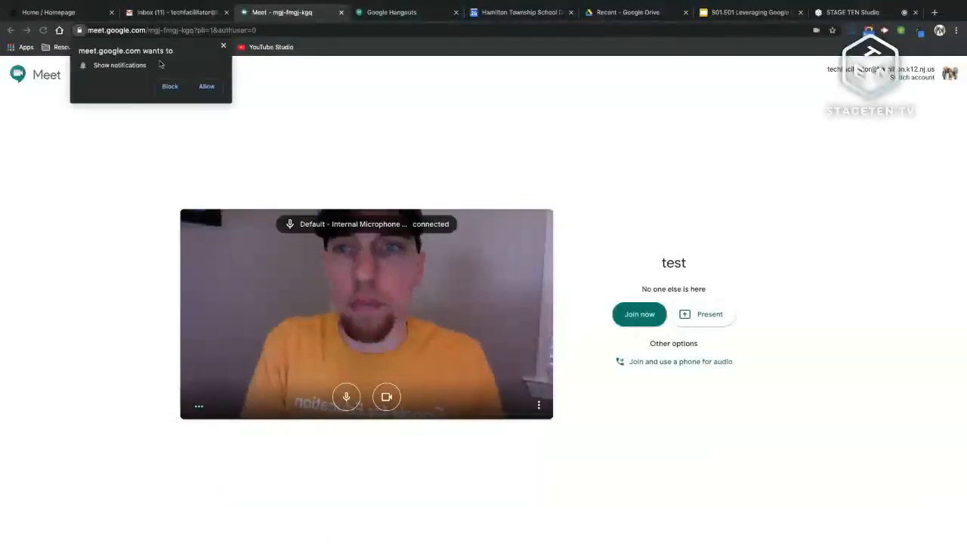
left_click(206, 87)
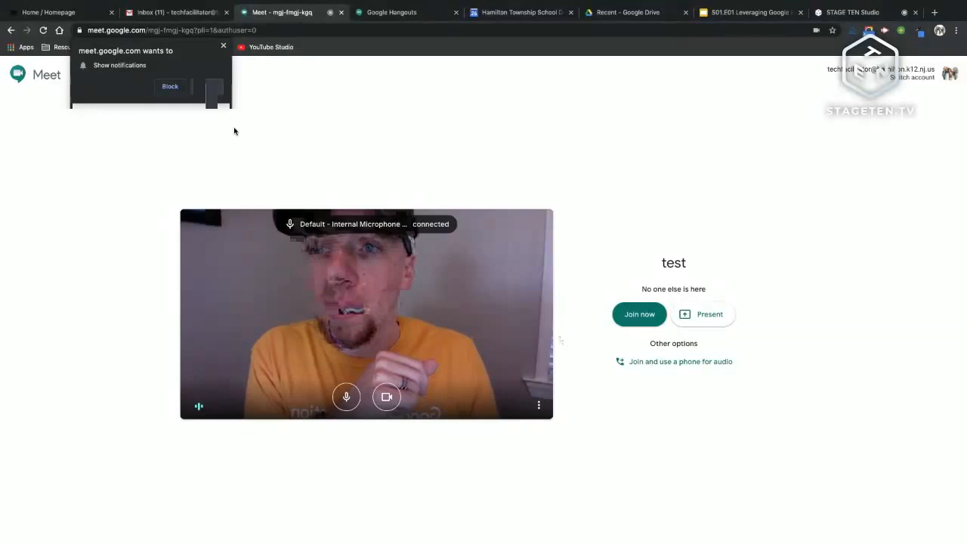
left_click(639, 314)
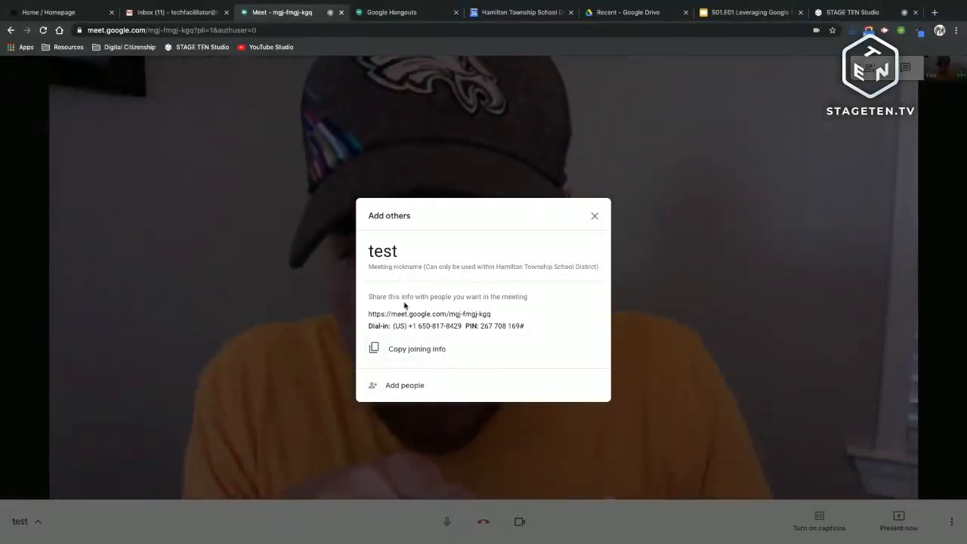
Step: Choose Add people in the Add others dialog, then close the Add people window
left_click(417, 394)
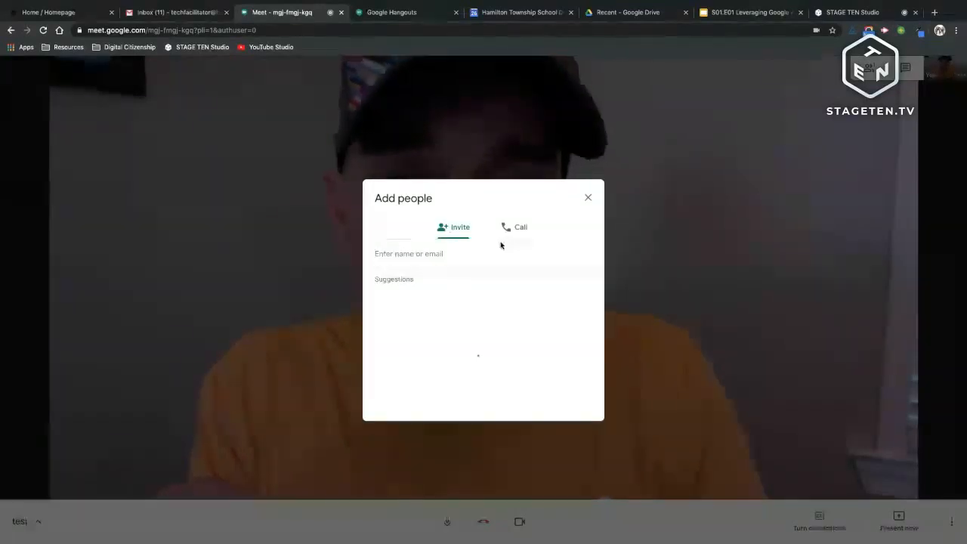
left_click(589, 199)
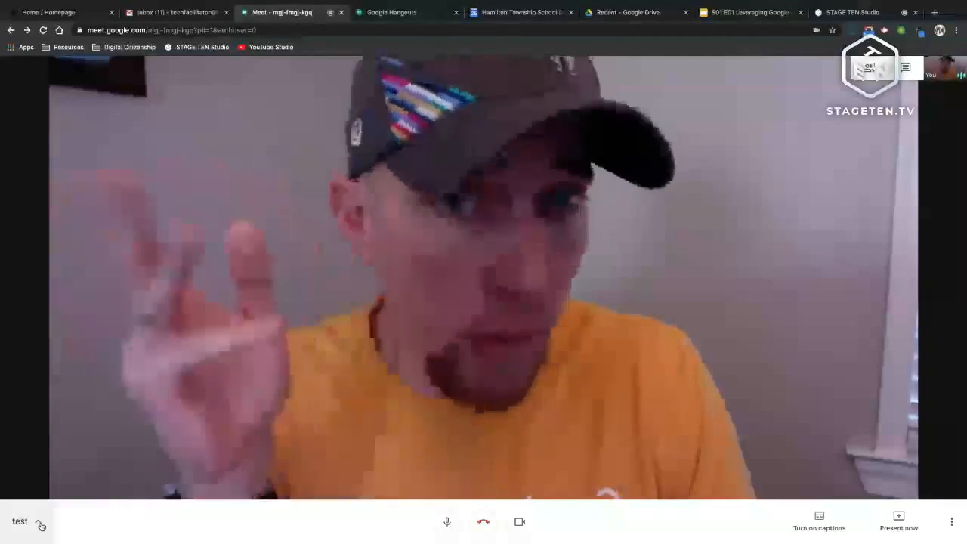
Step: View the 'test' meeting's joining info and attachments, then close that details panel
left_click(41, 526)
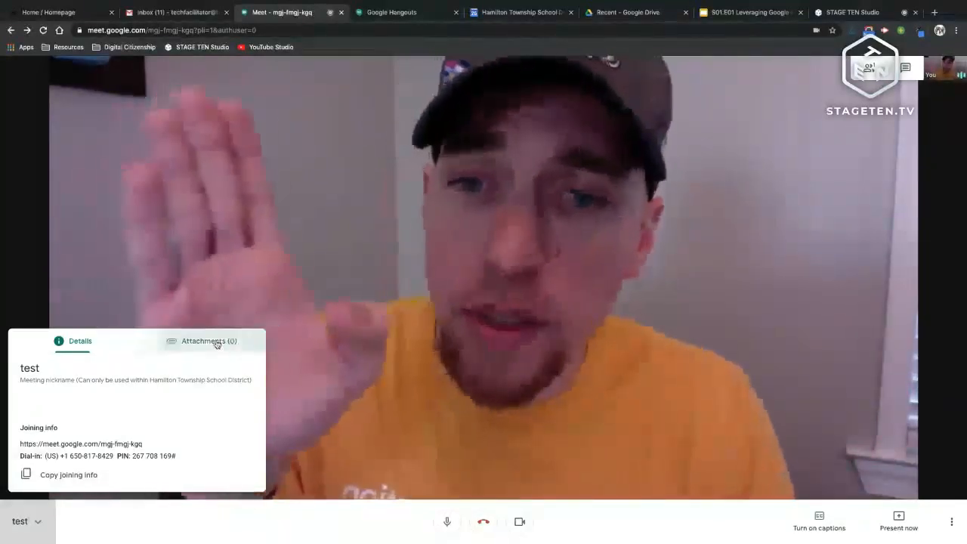
left_click(215, 342)
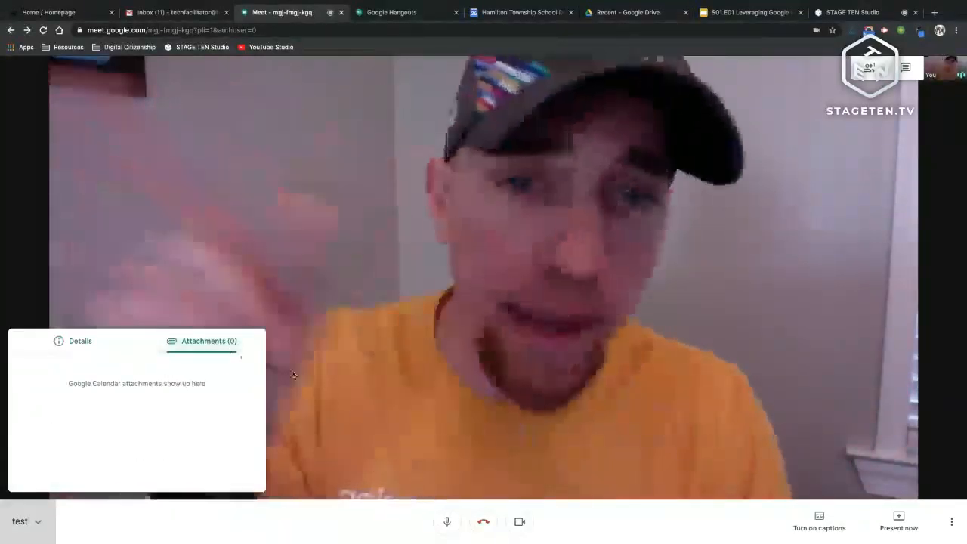
left_click(433, 403)
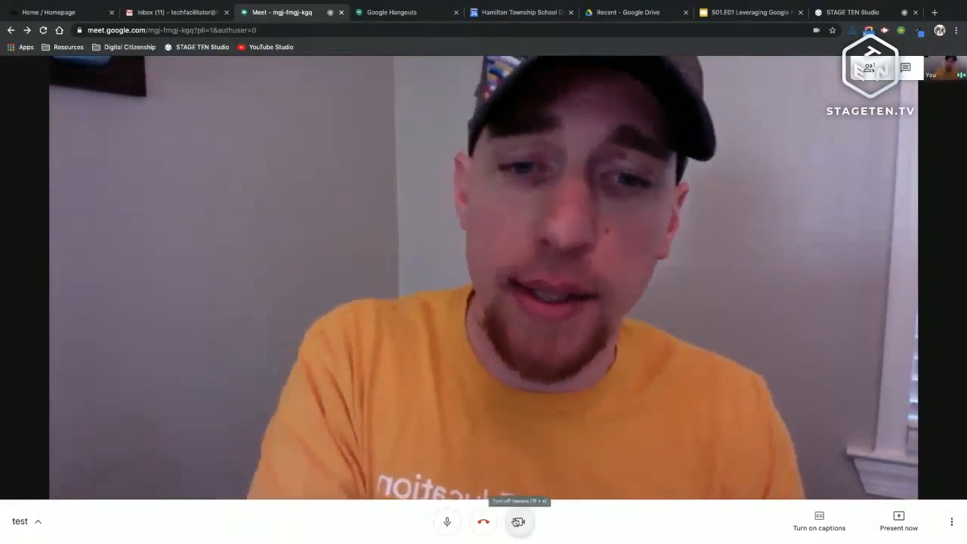
Step: Switch live captions on and off again, then bring up the Present now choices
left_click(812, 519)
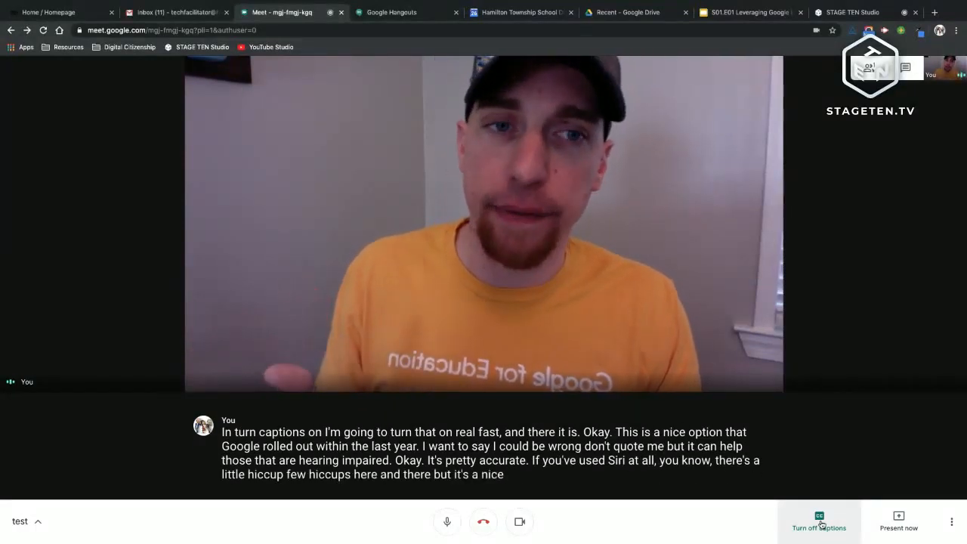
left_click(820, 521)
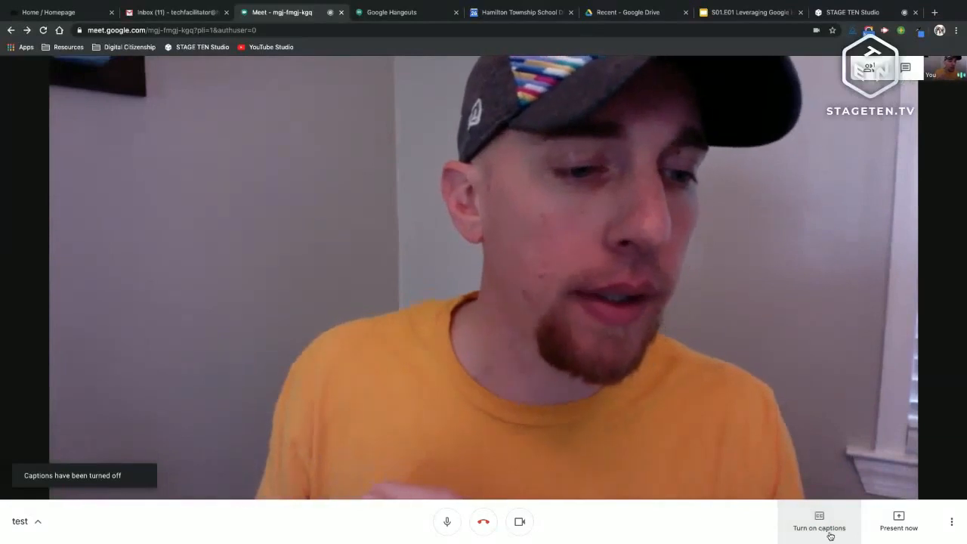
left_click(897, 524)
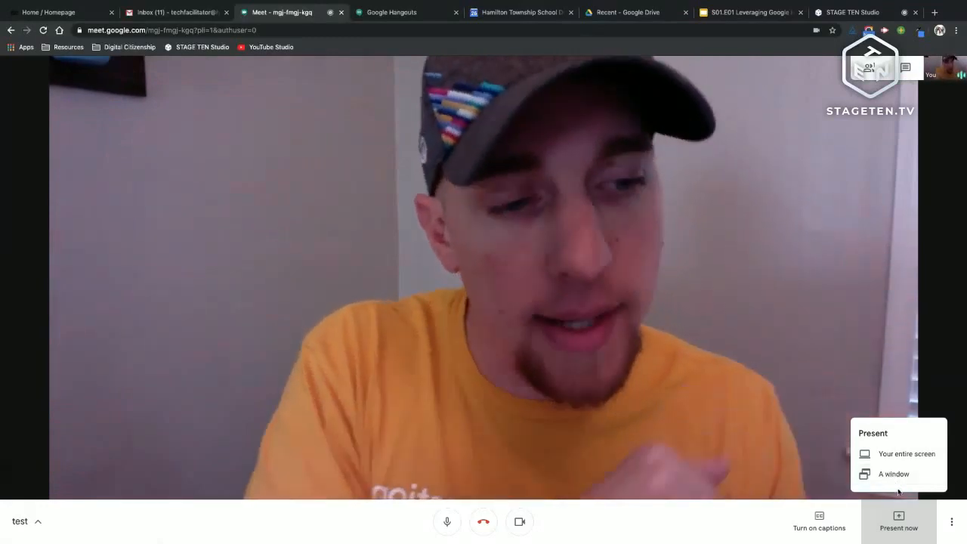
Step: Dismiss the Present menu and show the More options menu with recording, layout and full screen
left_click(953, 524)
left_click(954, 524)
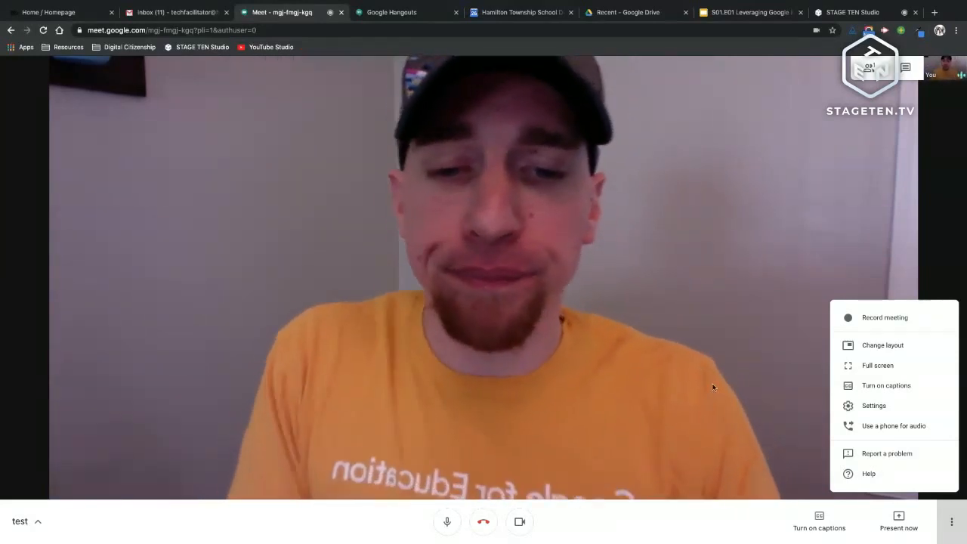
Step: Dismiss the options menu and leave the test call with the red Leave call button
left_click(489, 530)
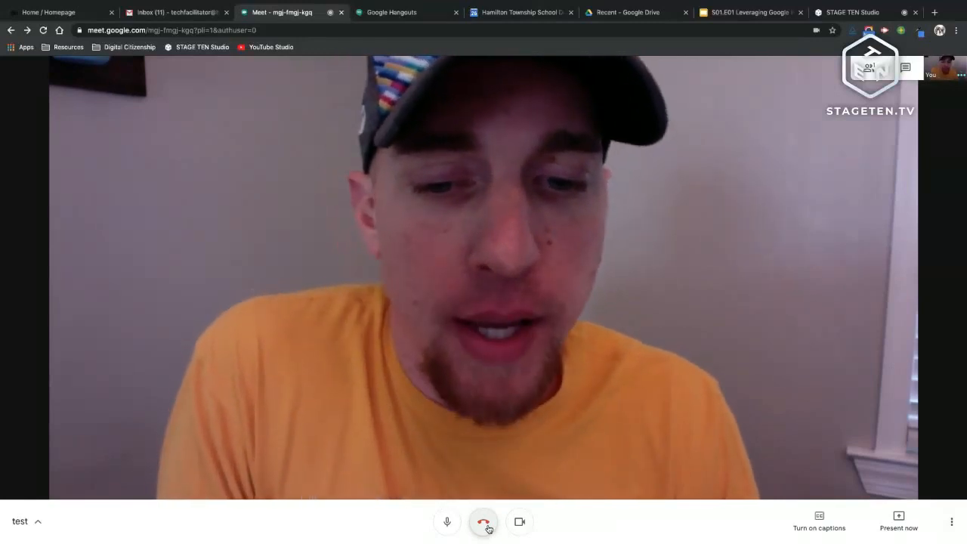
left_click(488, 529)
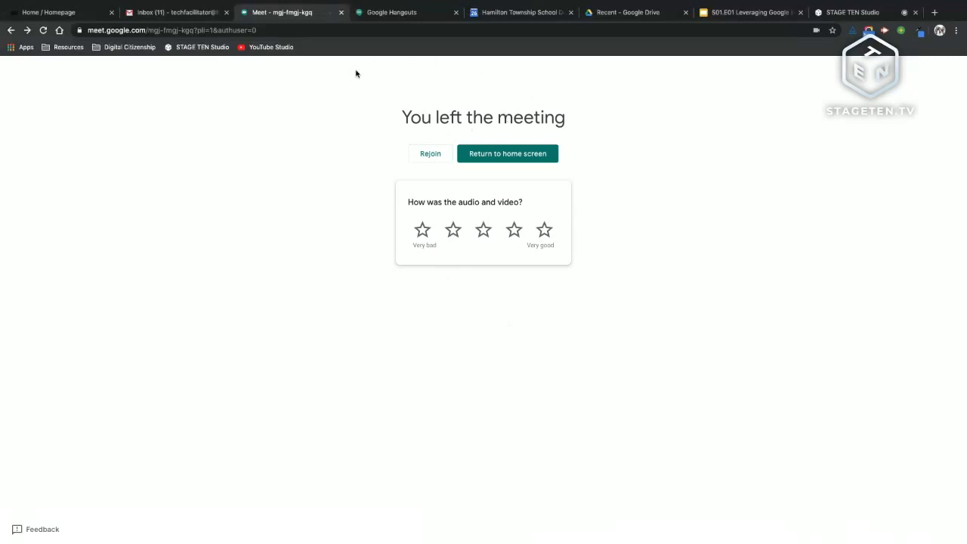
Step: Switch to the Google Calendar tab and drag it beside the Inbox tab
left_click(514, 14)
left_click_drag(514, 14, 287, 14)
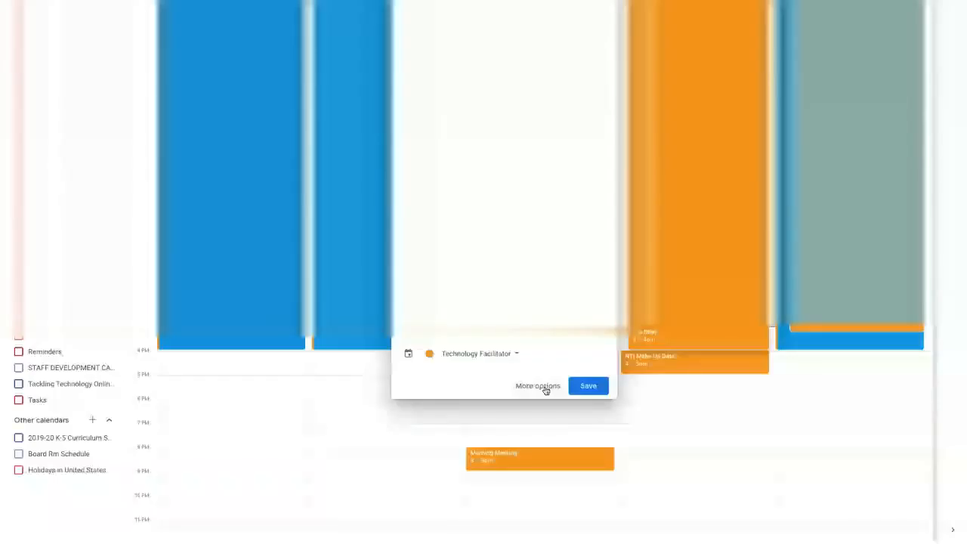
Step: On the full ELLL Meet event page, add Hangouts Meet conferencing and begin a Drive attachment
left_click(539, 386)
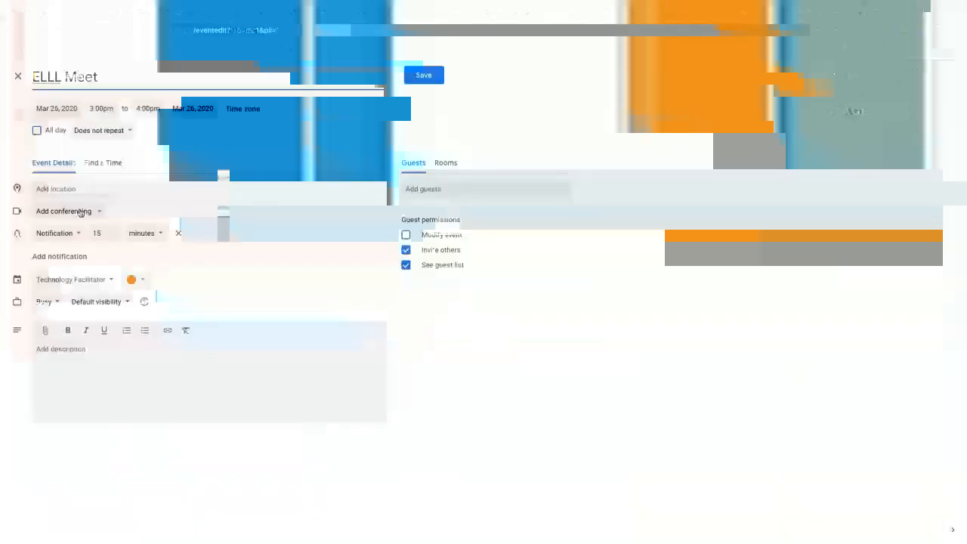
left_click(47, 212)
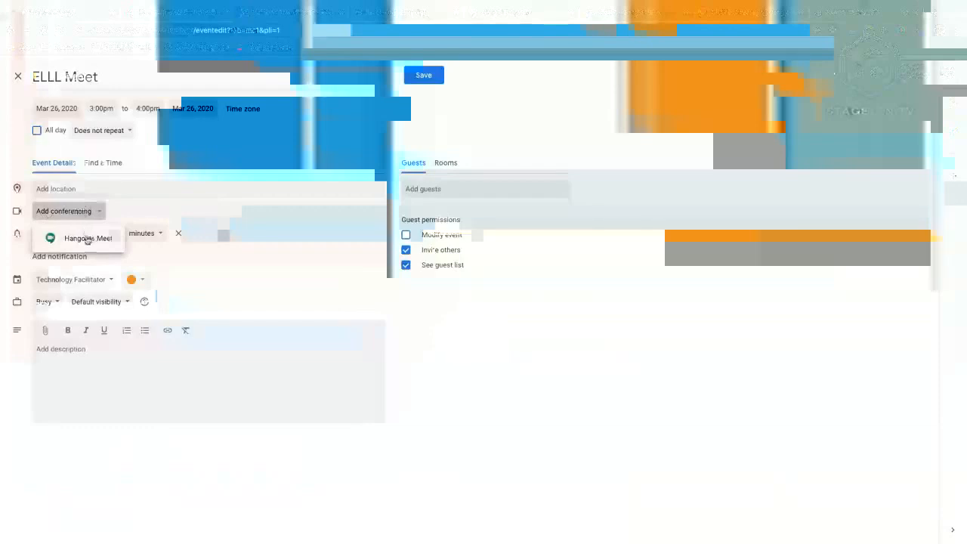
left_click(83, 240)
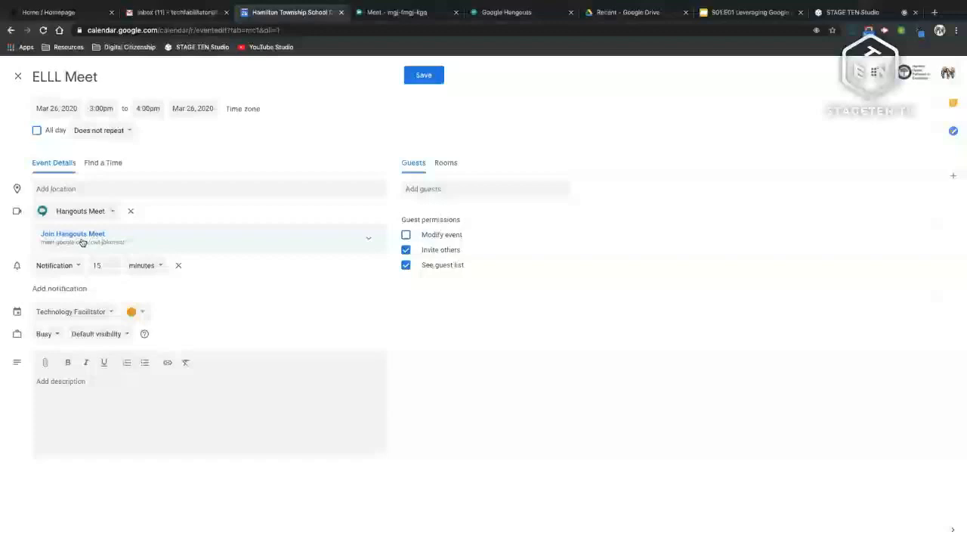
left_click(45, 364)
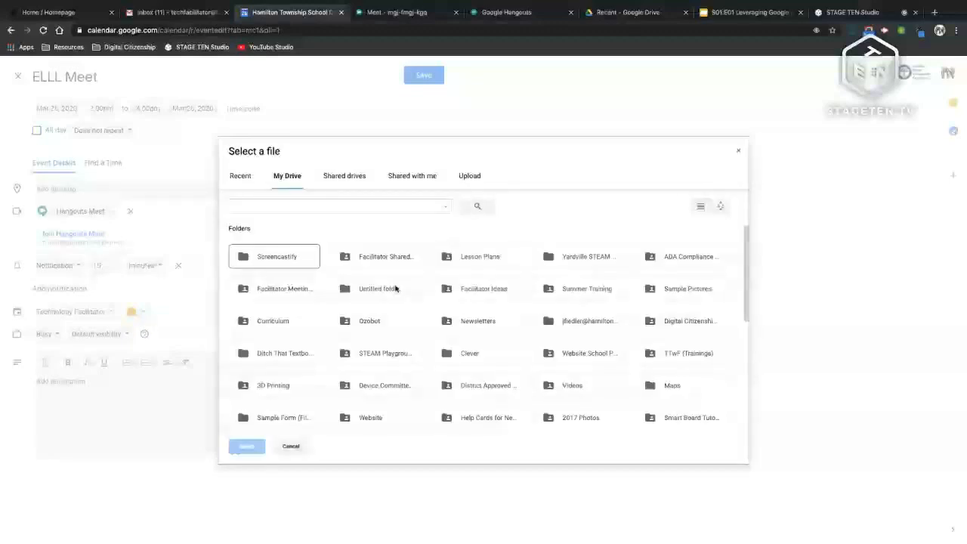
Step: Attach IMG_0264.MOV to the event, then select the Hangouts & Meet slide deck's URL
scroll(395, 288, "down", 5)
left_click(682, 382)
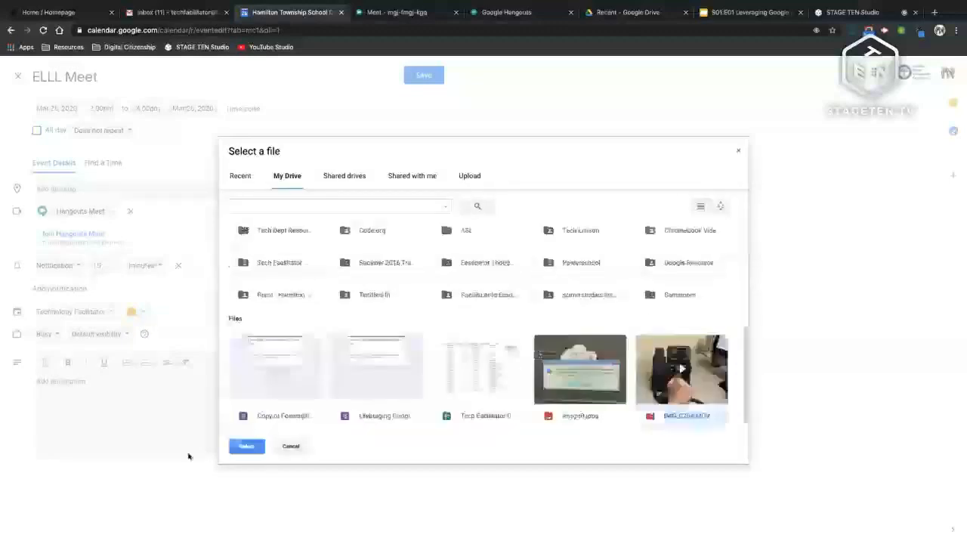
left_click(235, 449)
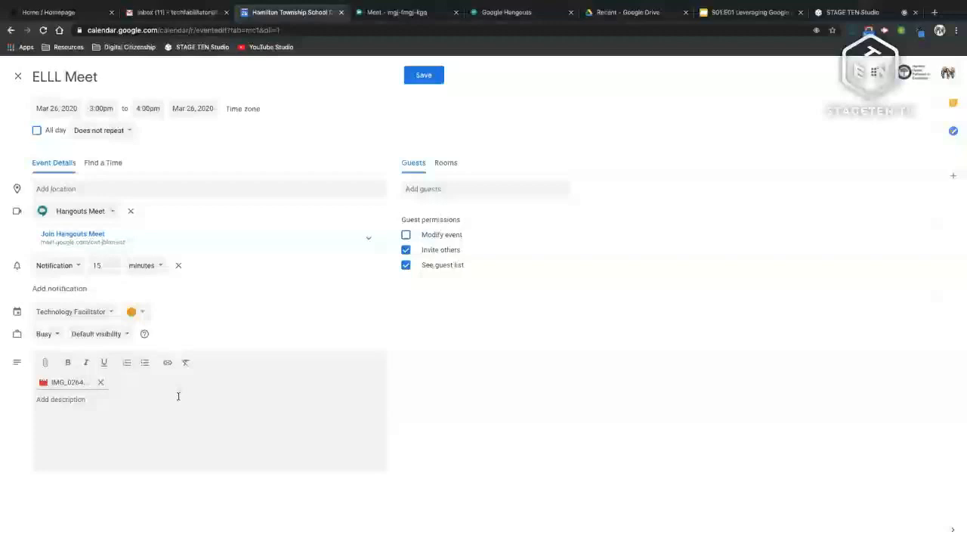
left_click(750, 12)
left_click(517, 30)
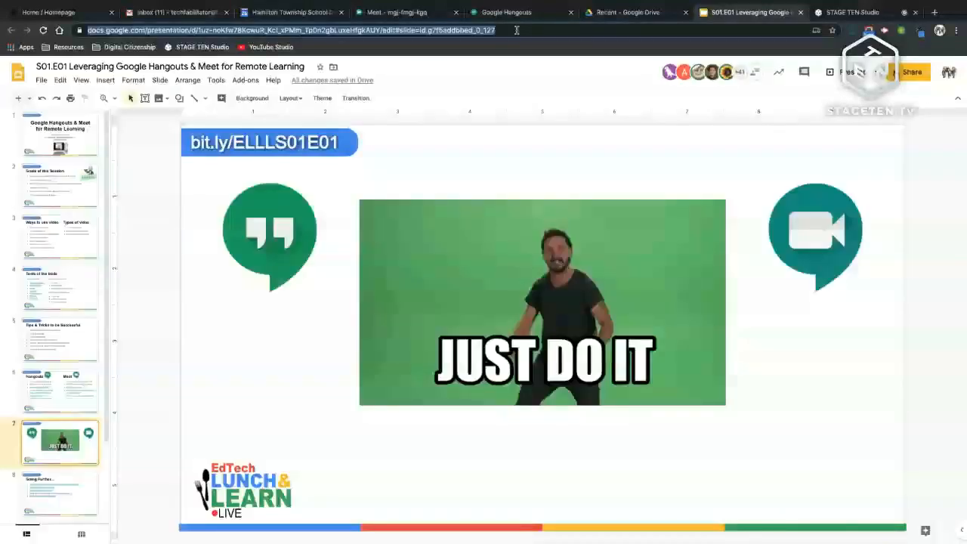
Step: Paste the slide link into the ELLL Meet description and add 'Take a look before' beneath it
left_click(292, 12)
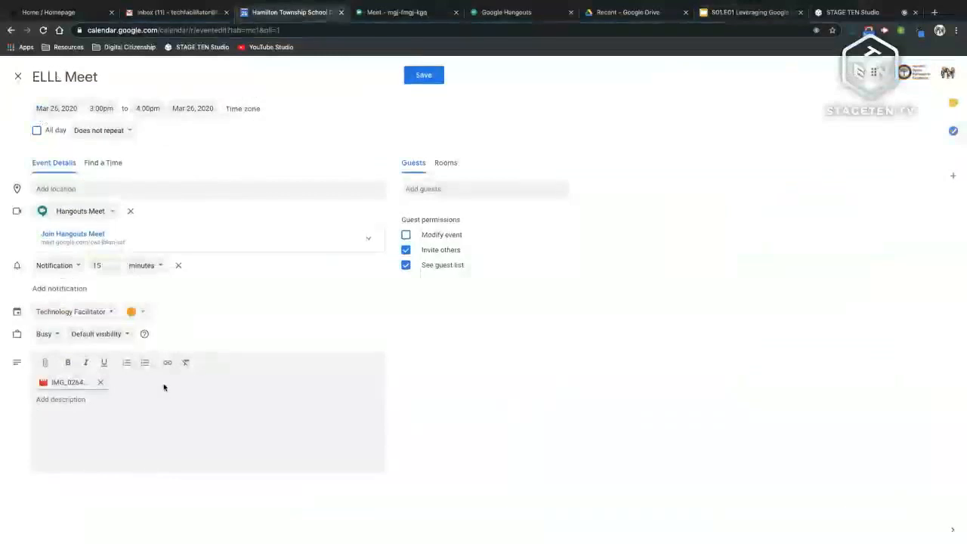
left_click(107, 403)
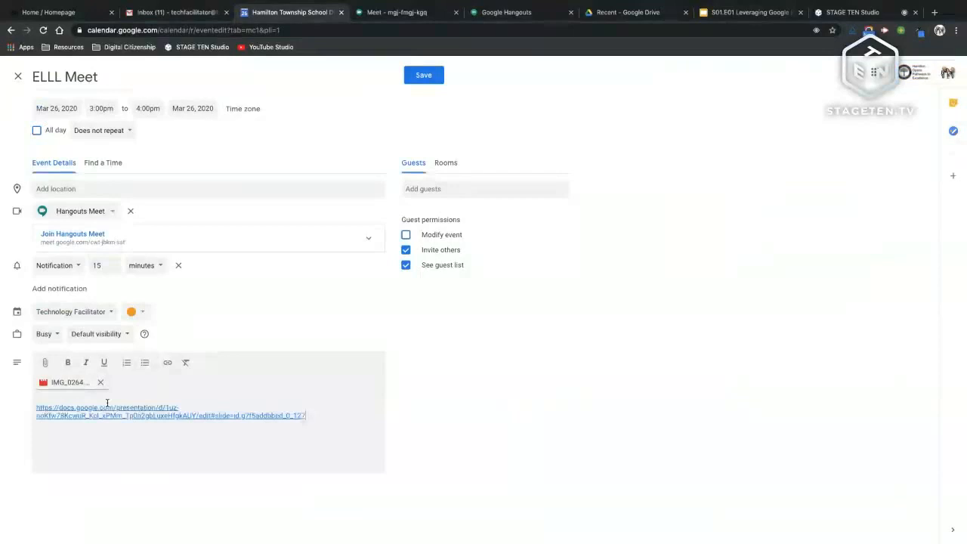
left_click(74, 453)
left_click(91, 398)
key("Down")
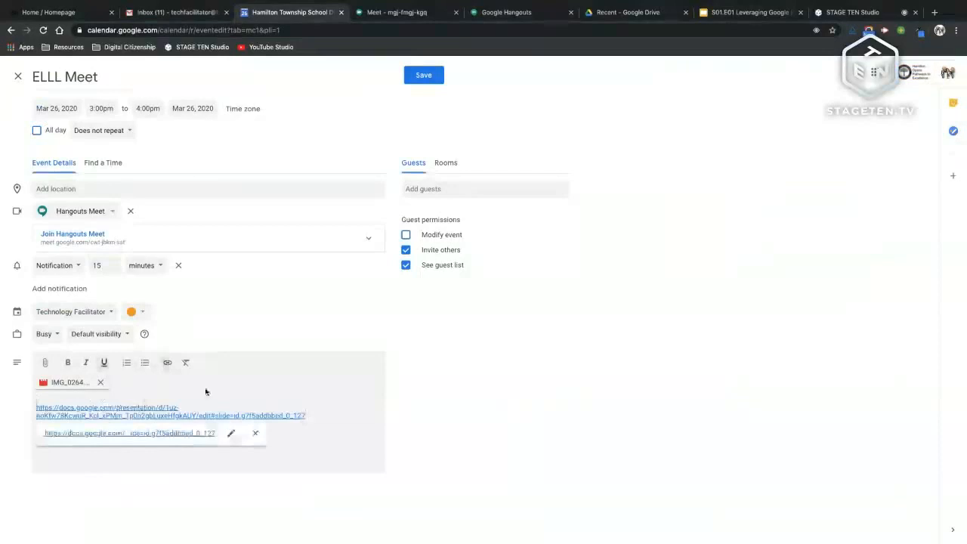
left_click(349, 421)
key("Return")
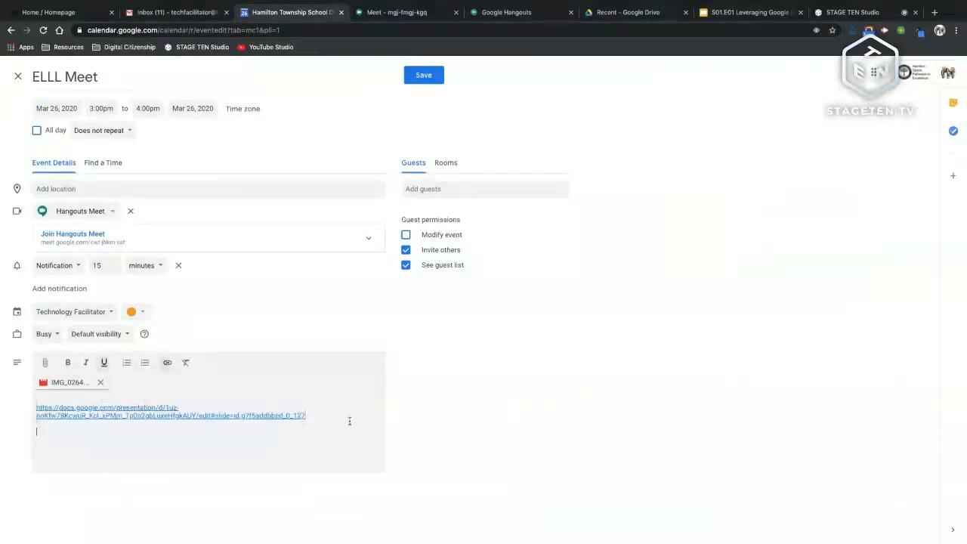
type("Take a look before")
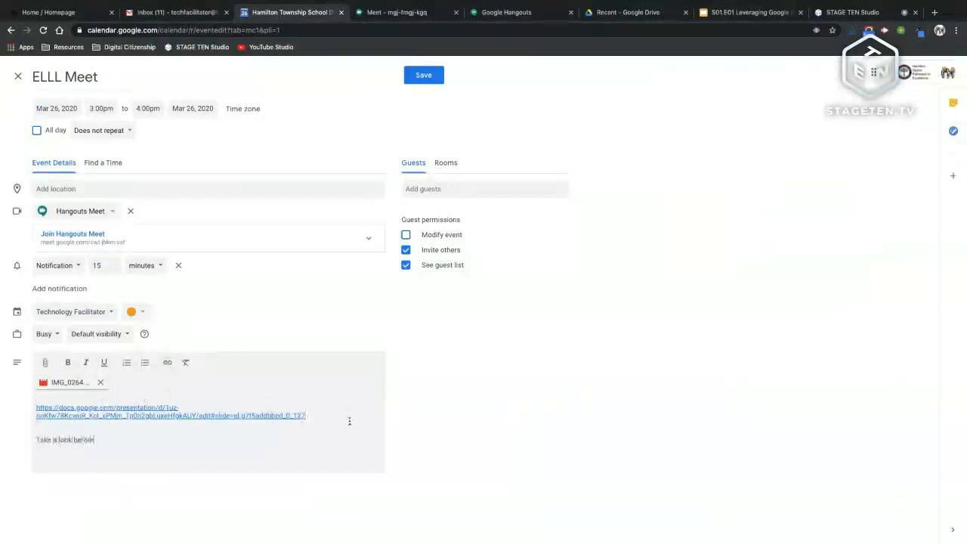
Step: Add two suggested contacts, each found by typing 'ch', as guests of ELLL Meet
left_click(479, 188)
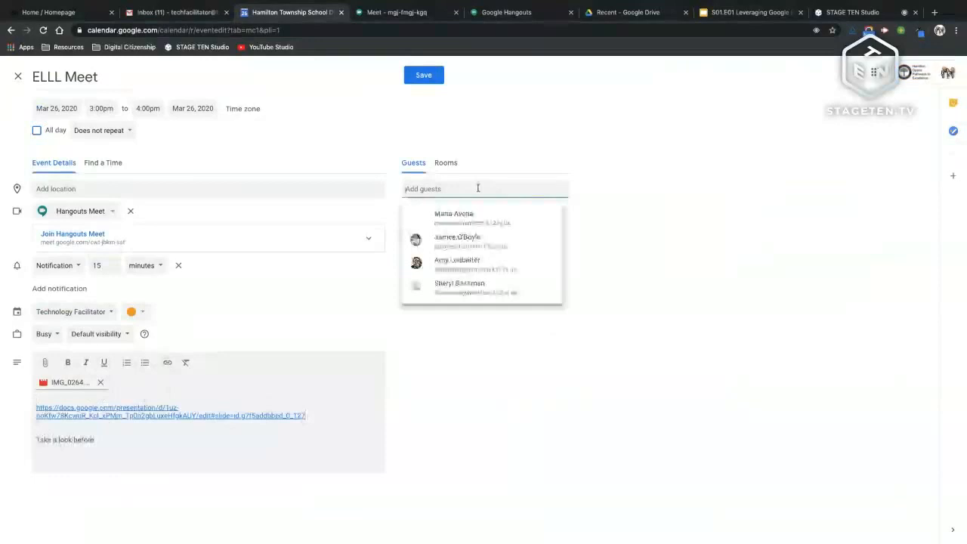
type("ch")
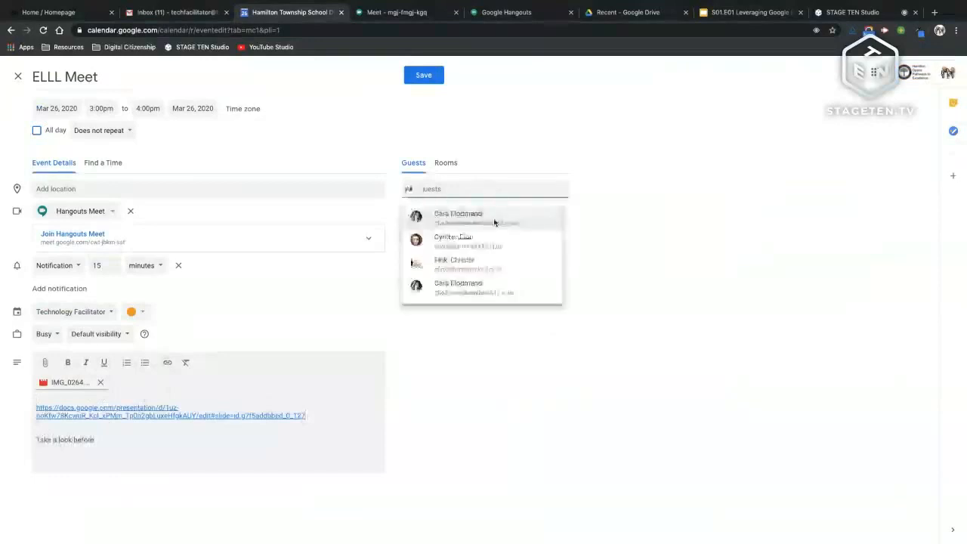
left_click(495, 222)
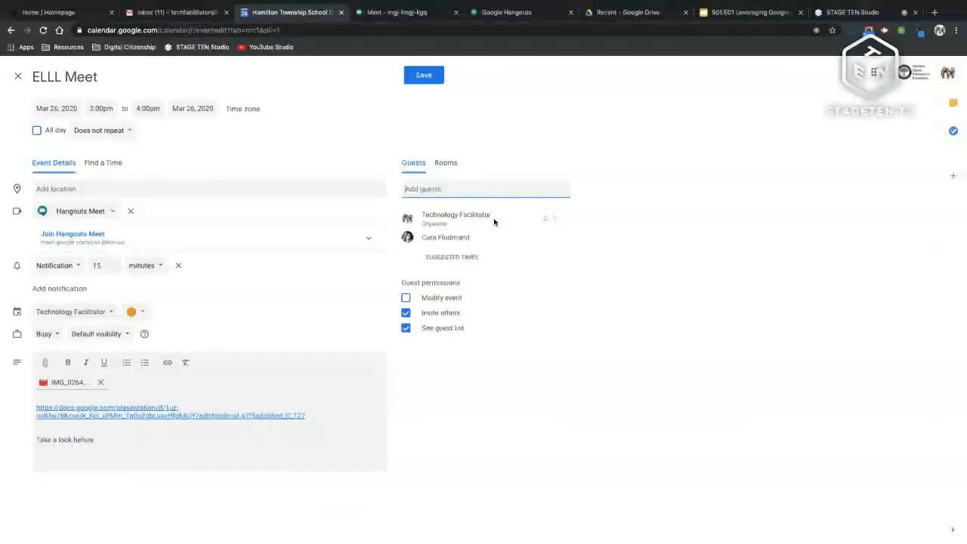
type("ch")
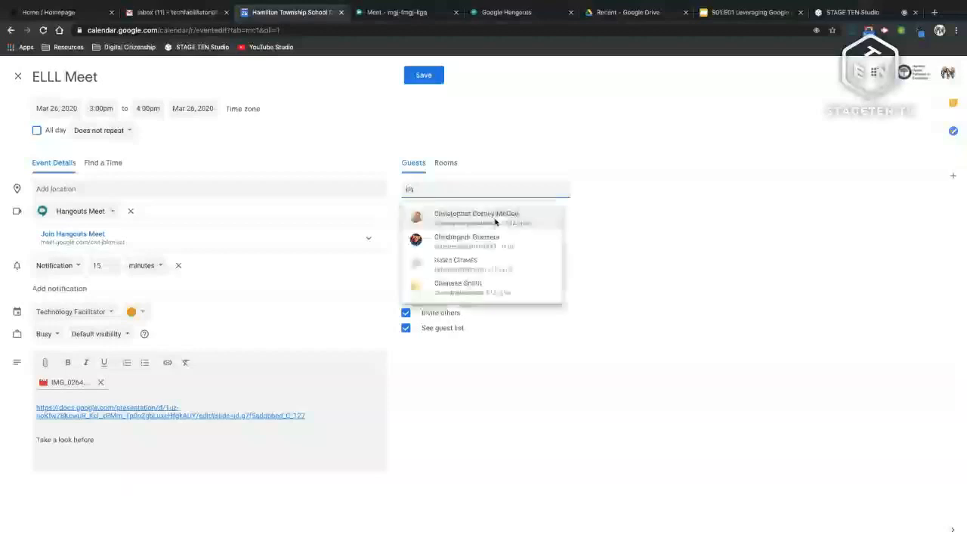
left_click(495, 219)
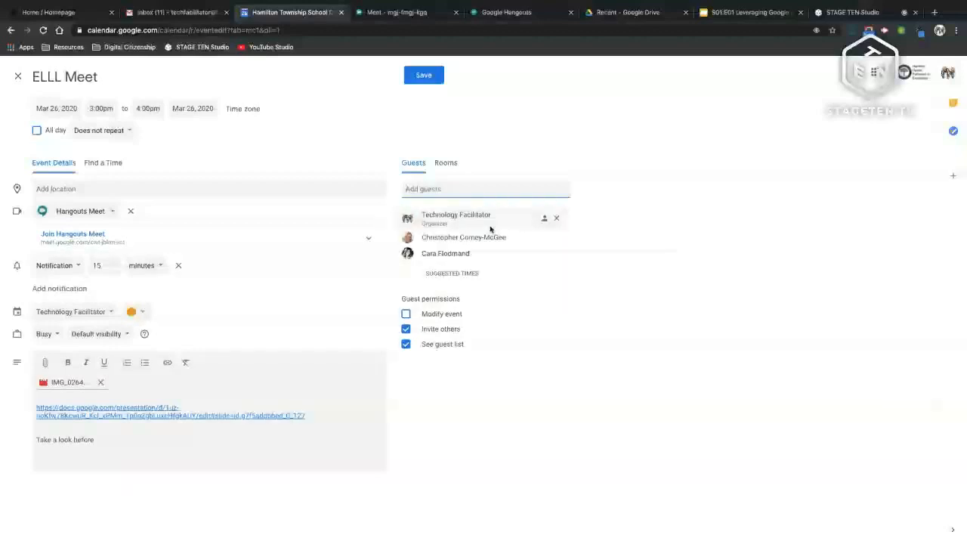
Step: Save ELLL Meet, choosing Send for guest invitations and INVITE to share the attached file
left_click(424, 75)
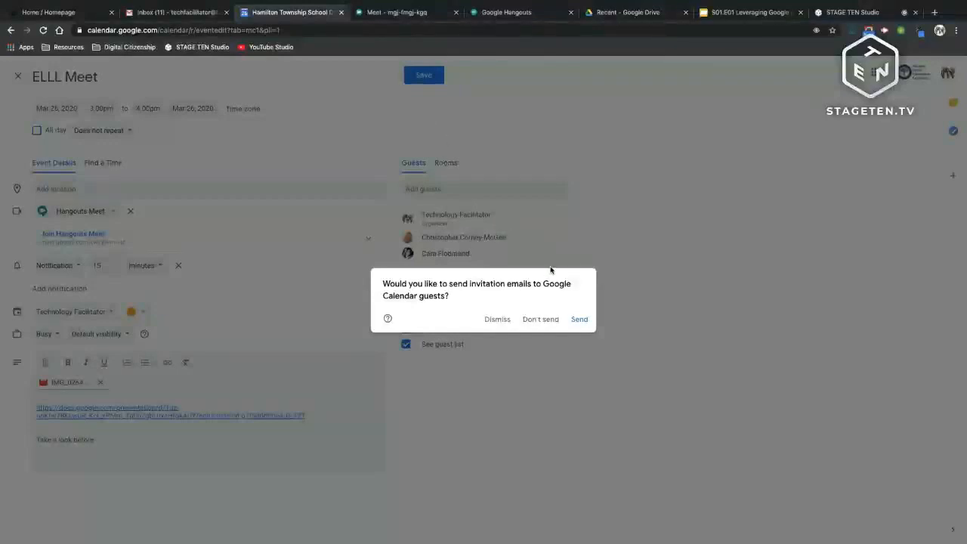
left_click(580, 321)
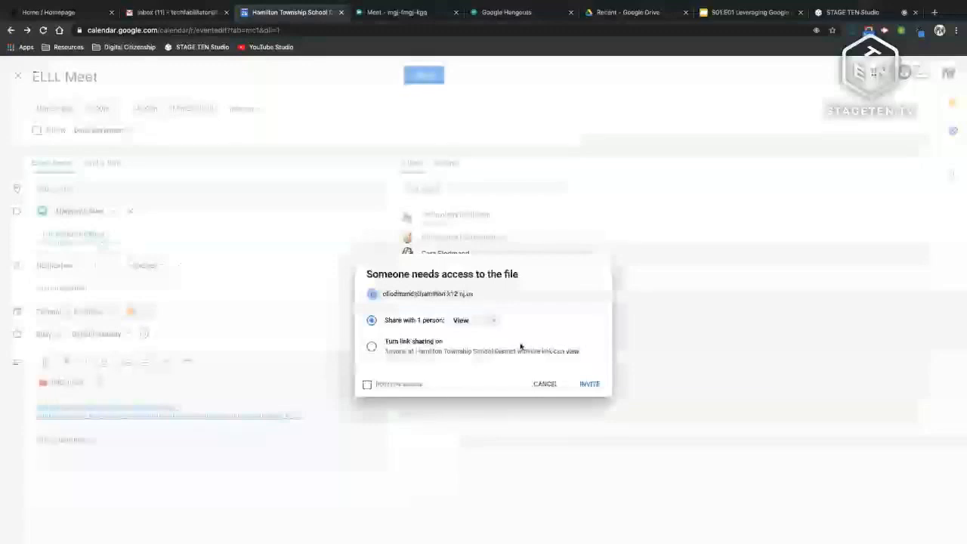
left_click(590, 385)
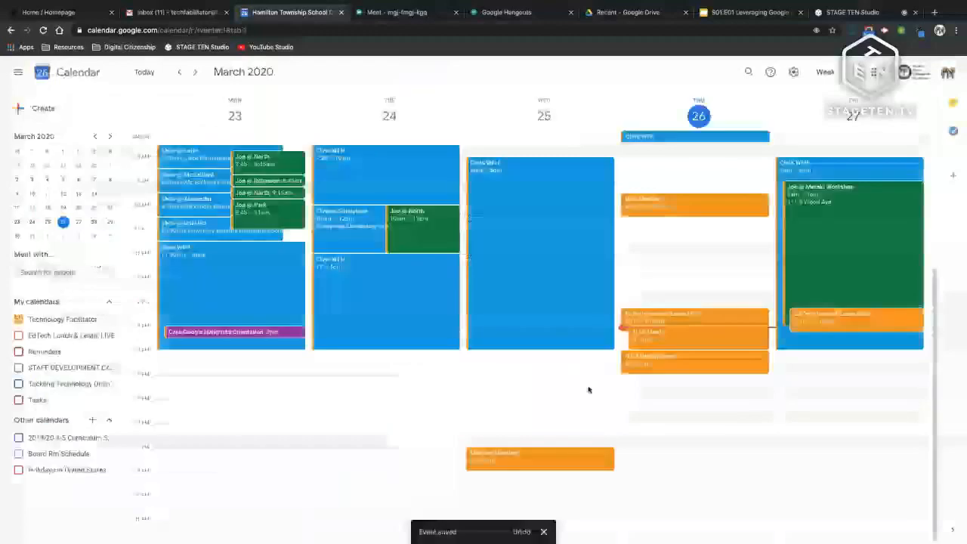
Step: Review the ELLL Meet event details on Thursday 26, then go back to the Meet tab
left_click(678, 339)
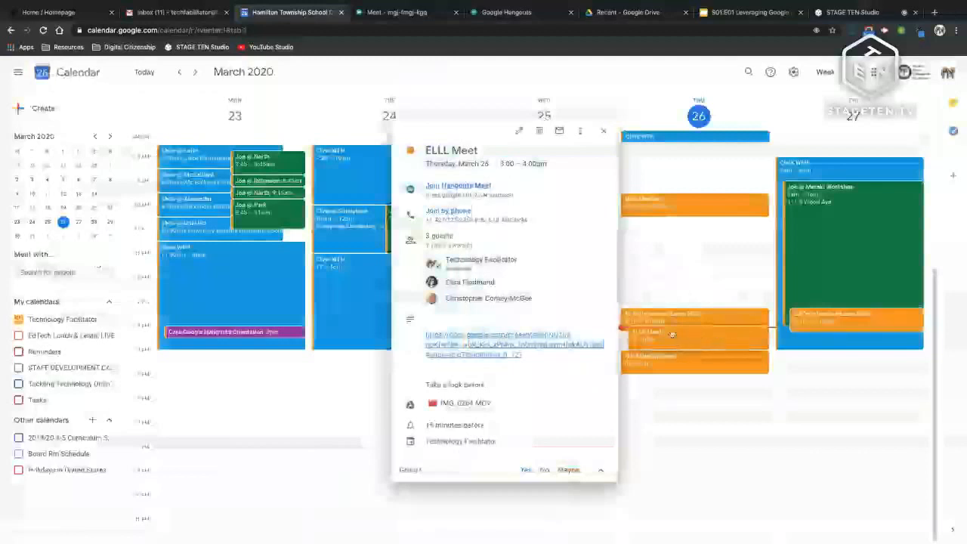
left_click(406, 15)
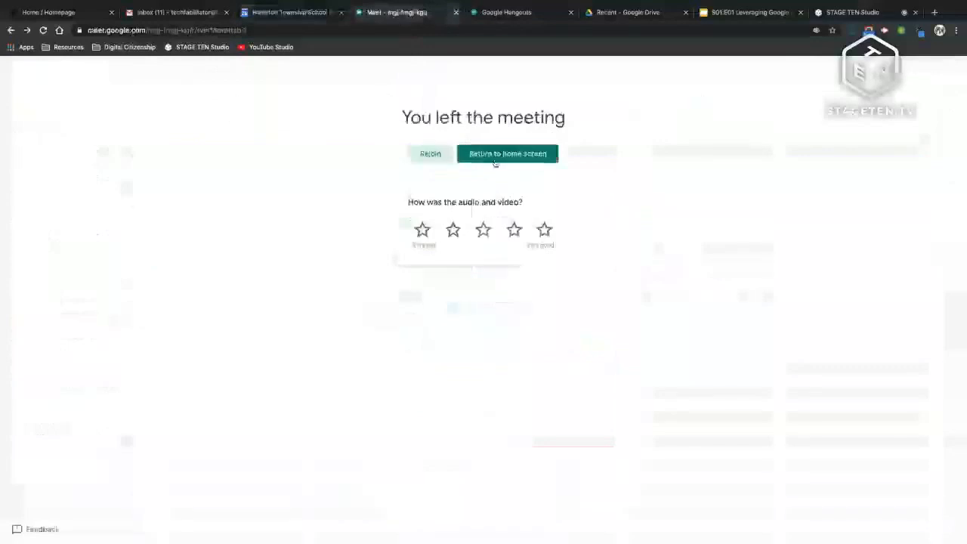
Step: Return to the Meet home screen, check the ELLL Meet event in Calendar, then come back to Meet
left_click(505, 155)
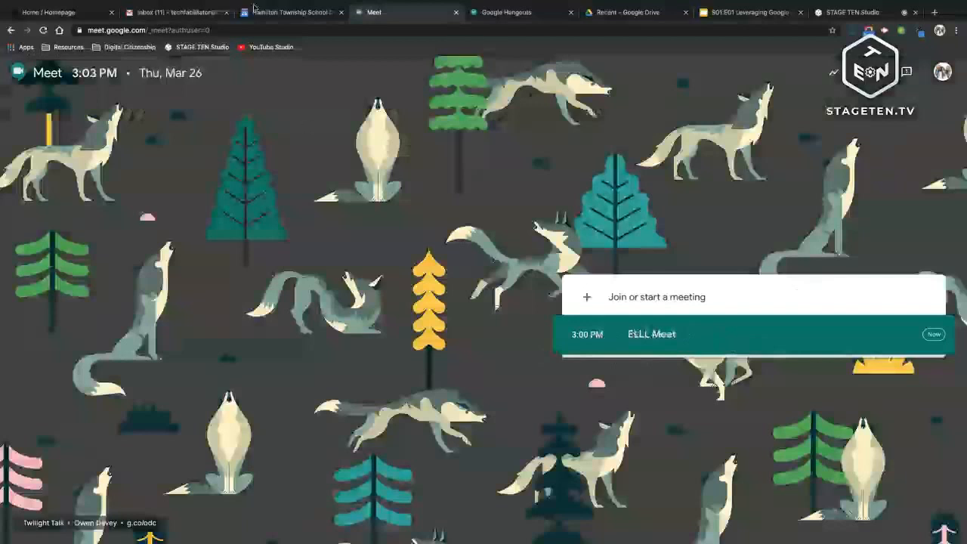
left_click(284, 12)
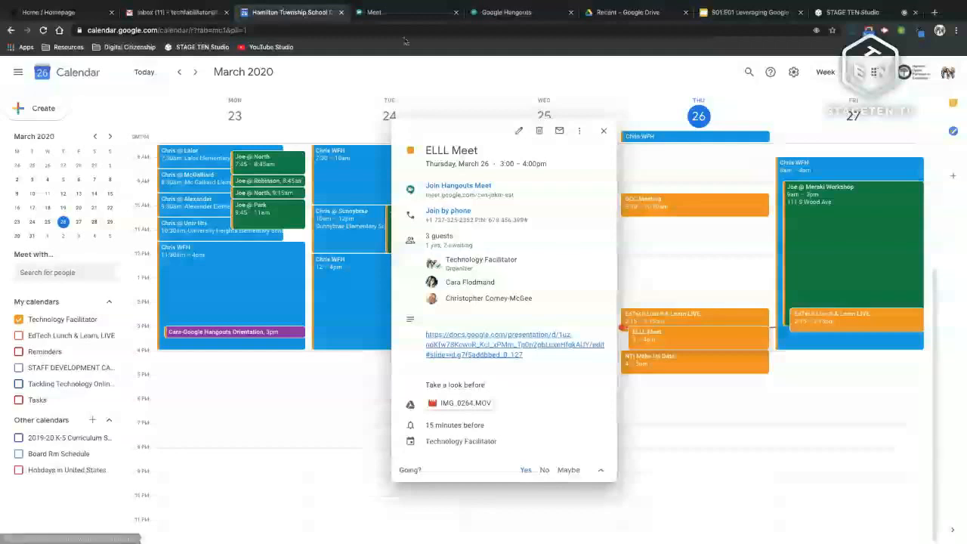
left_click(404, 12)
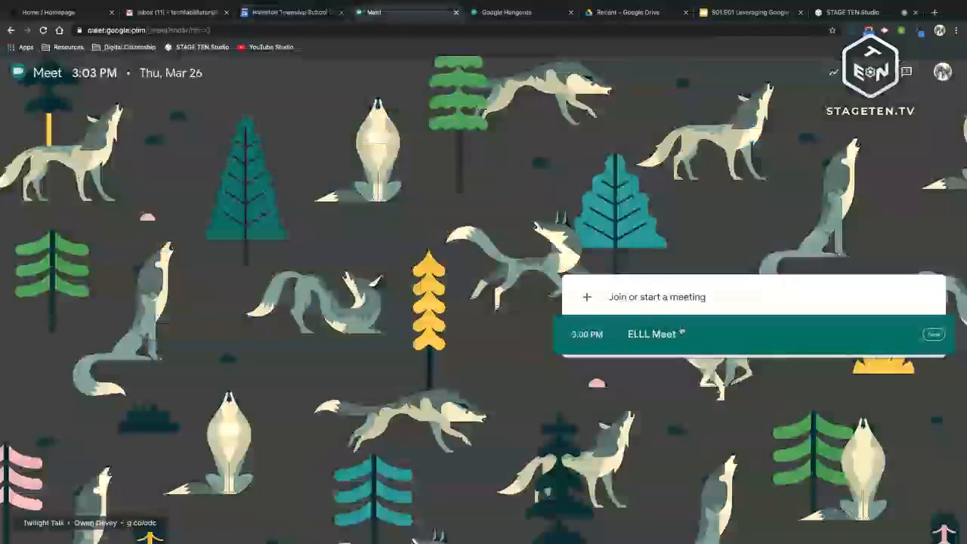
Step: Open the ELLL Meet entry on the Meet home page and join the call now
left_click(655, 338)
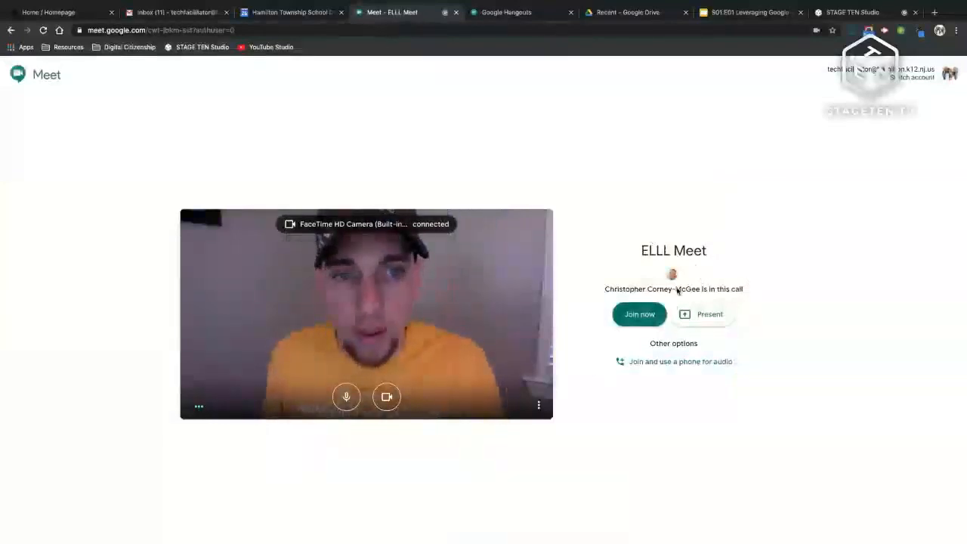
left_click(627, 313)
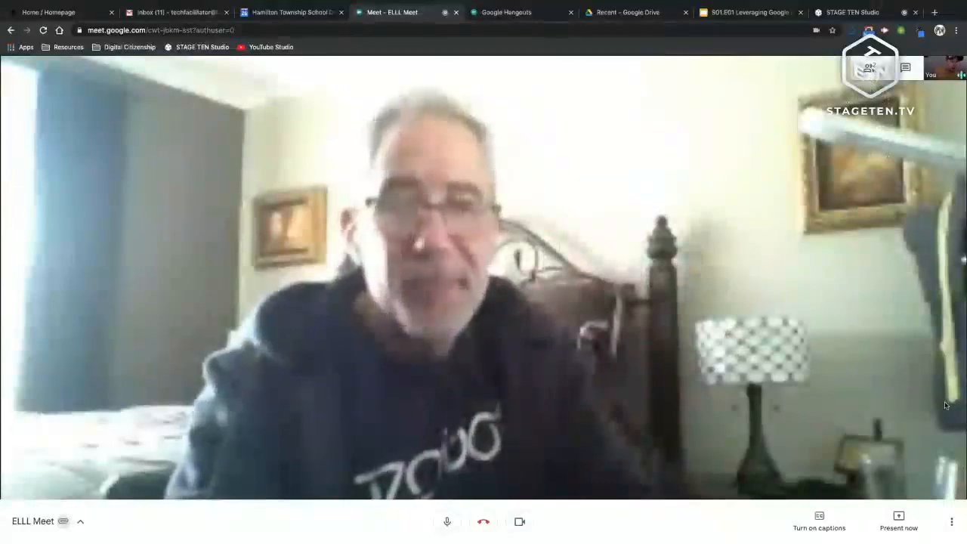
Step: Send 'unmute yourself' in the call chat, then show the two-person participant list
left_click(906, 69)
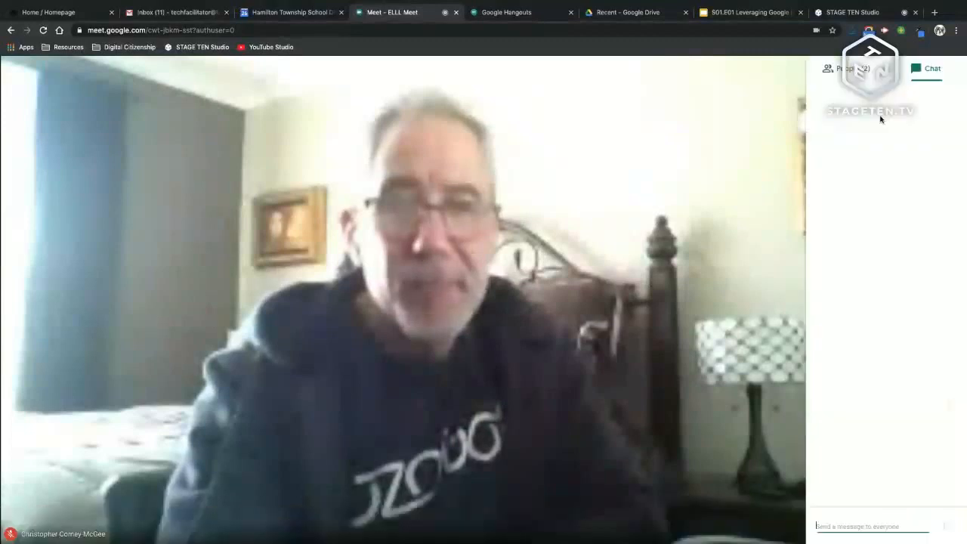
left_click(853, 69)
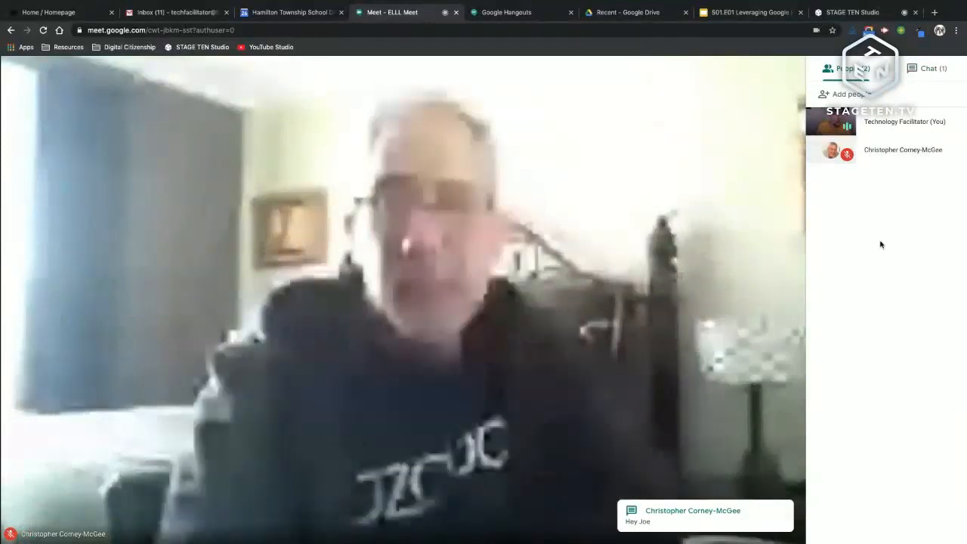
left_click(928, 69)
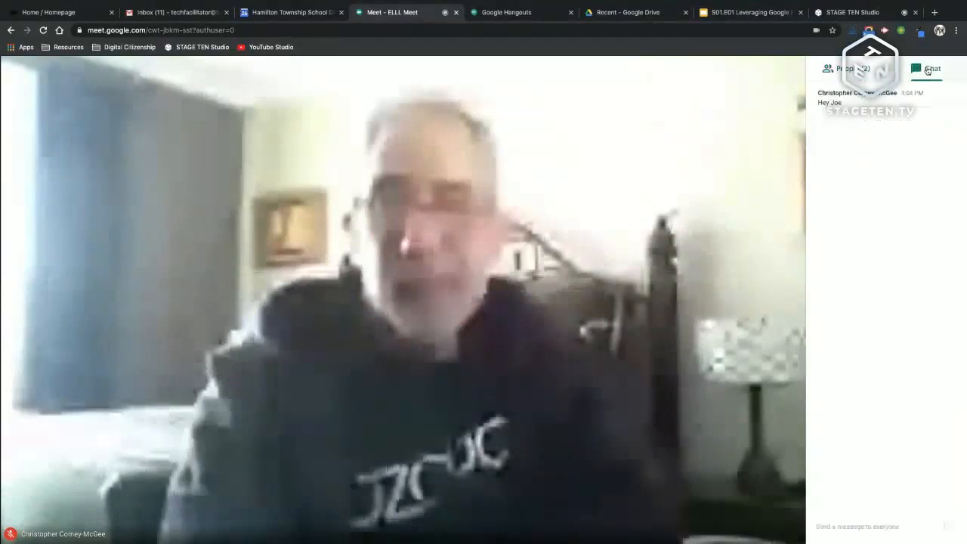
left_click(846, 527)
type("urmute y")
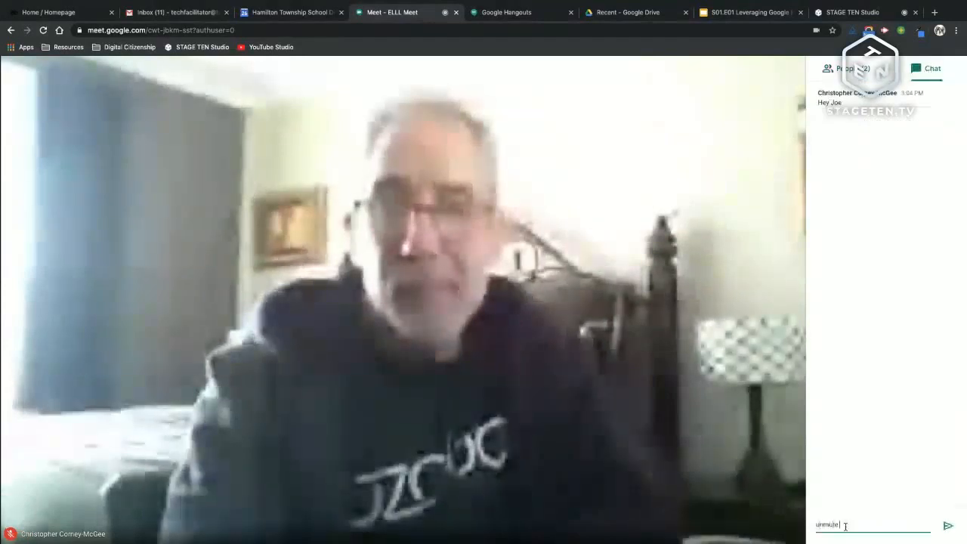
type("our")
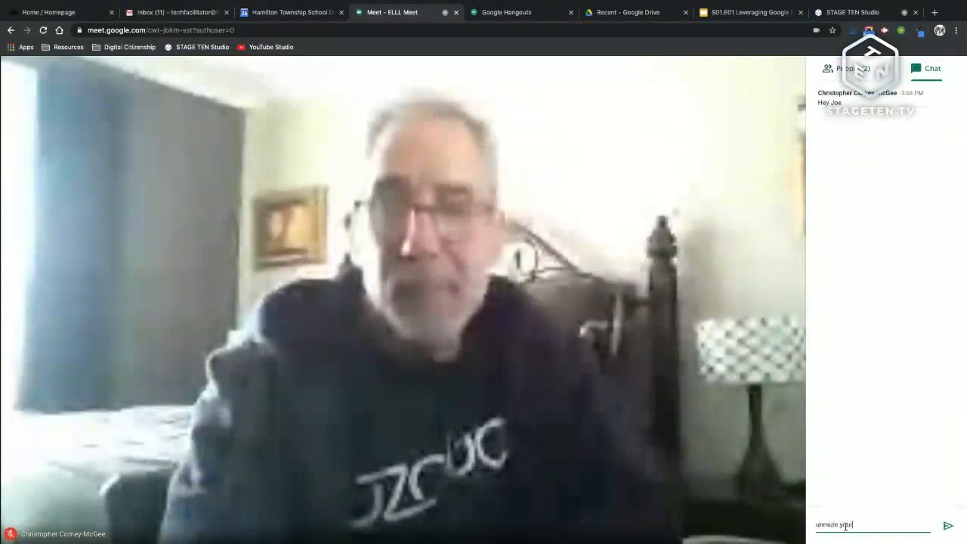
type("self")
key("Return")
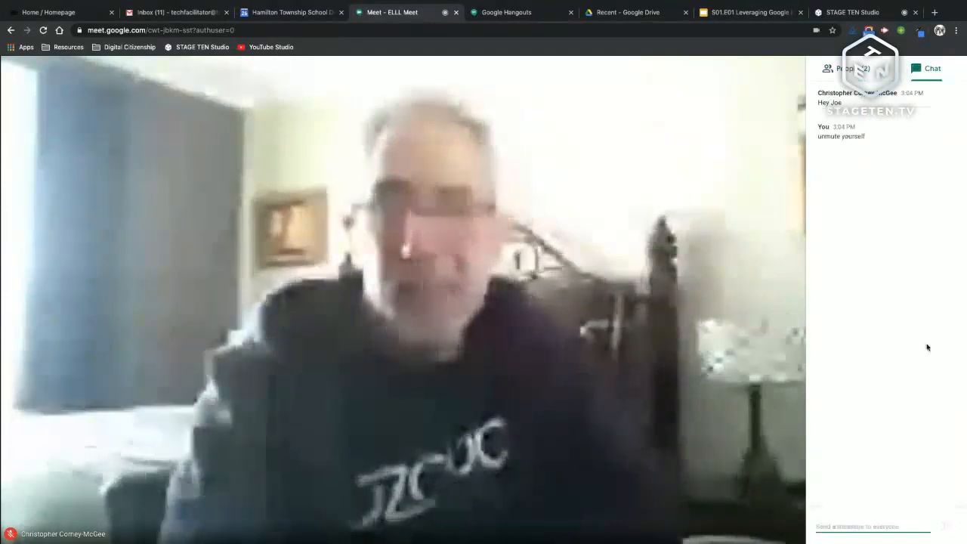
left_click(848, 71)
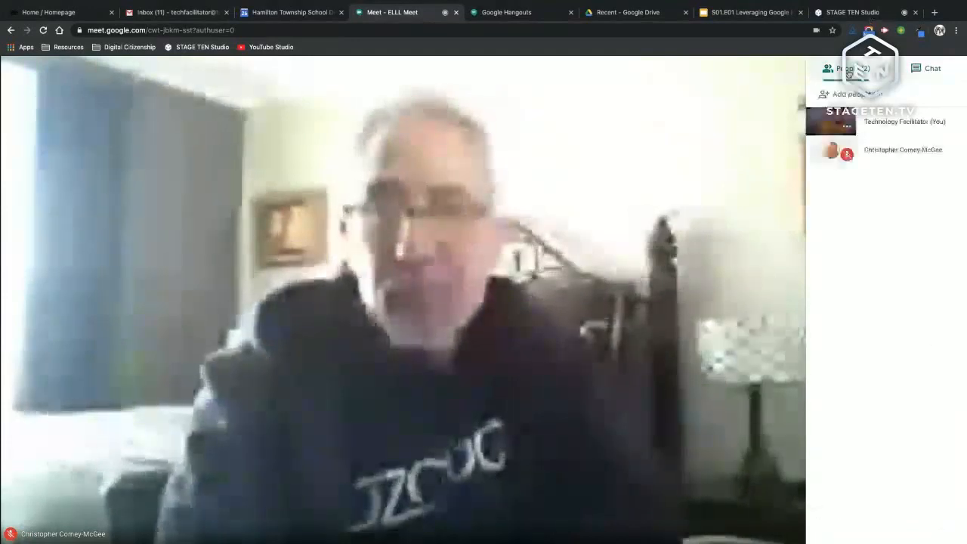
Step: Pin the other participant to the main view, mute him for everyone, and close the panel
left_click(949, 151)
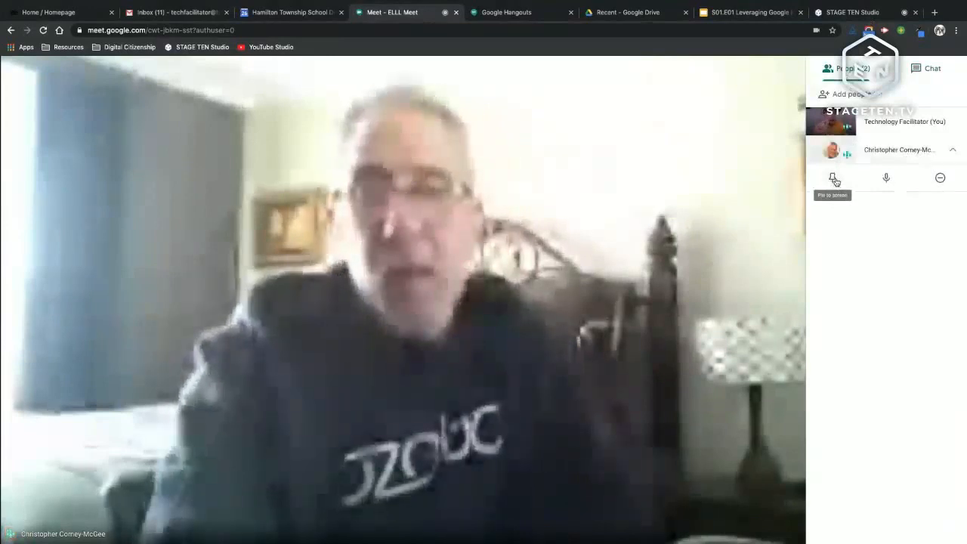
left_click(834, 179)
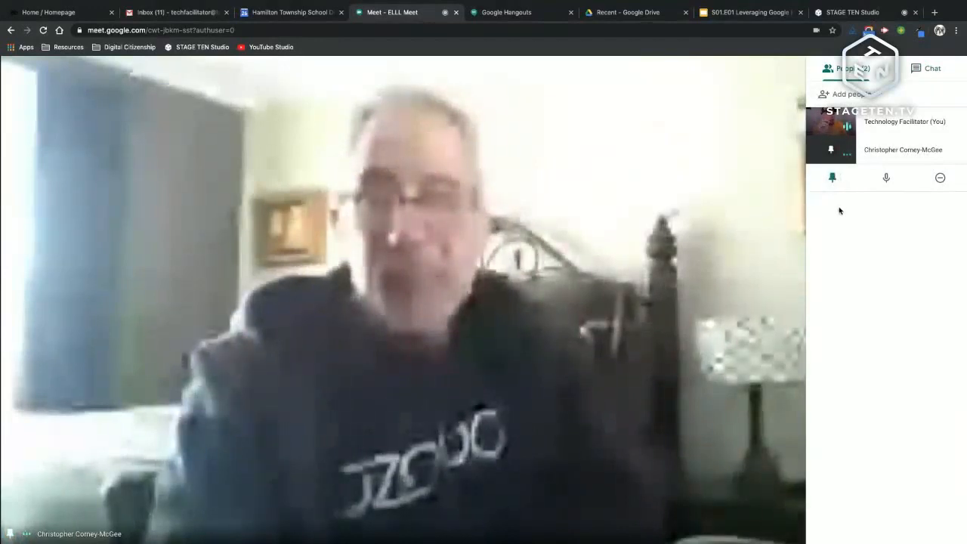
left_click(889, 179)
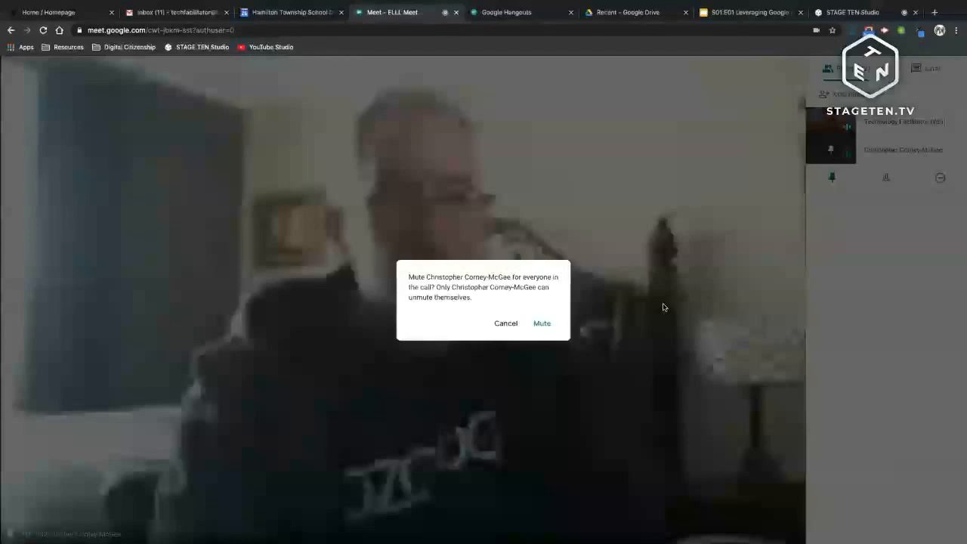
left_click(542, 323)
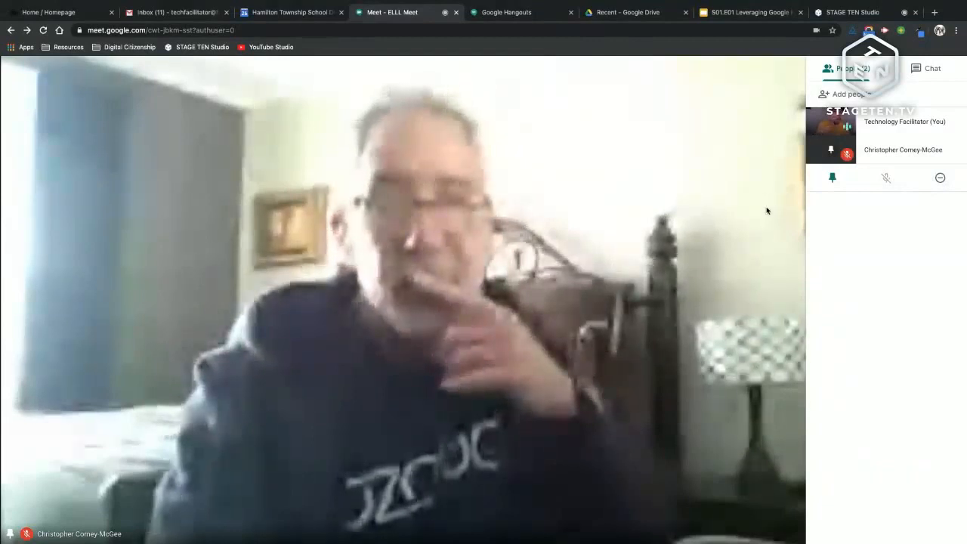
left_click(767, 211)
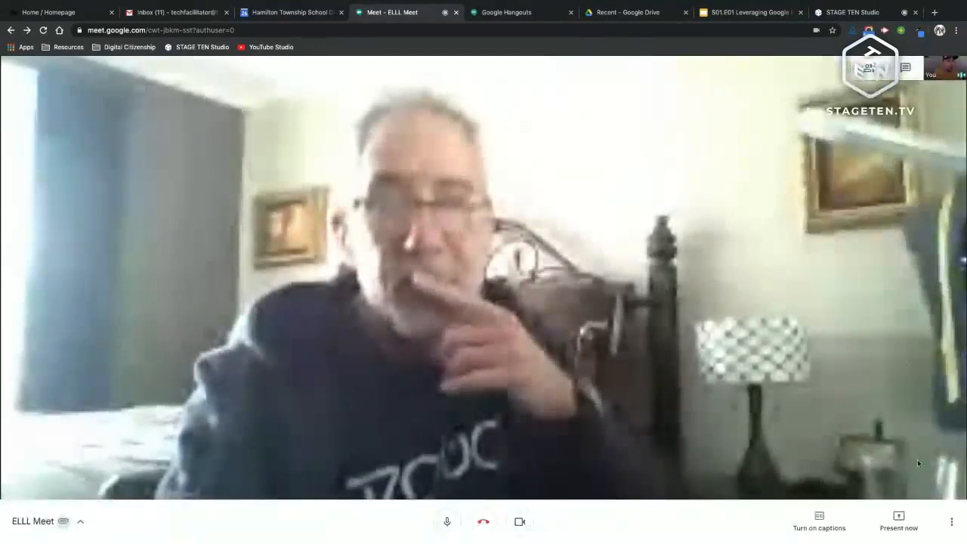
Step: Change the call layout to Spotlight, then switch it to Tiled
left_click(950, 523)
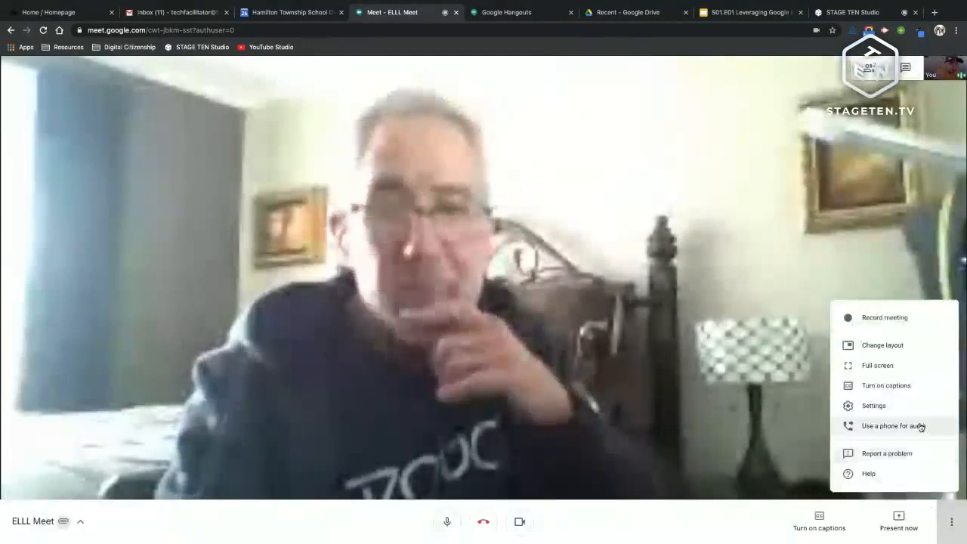
left_click(904, 348)
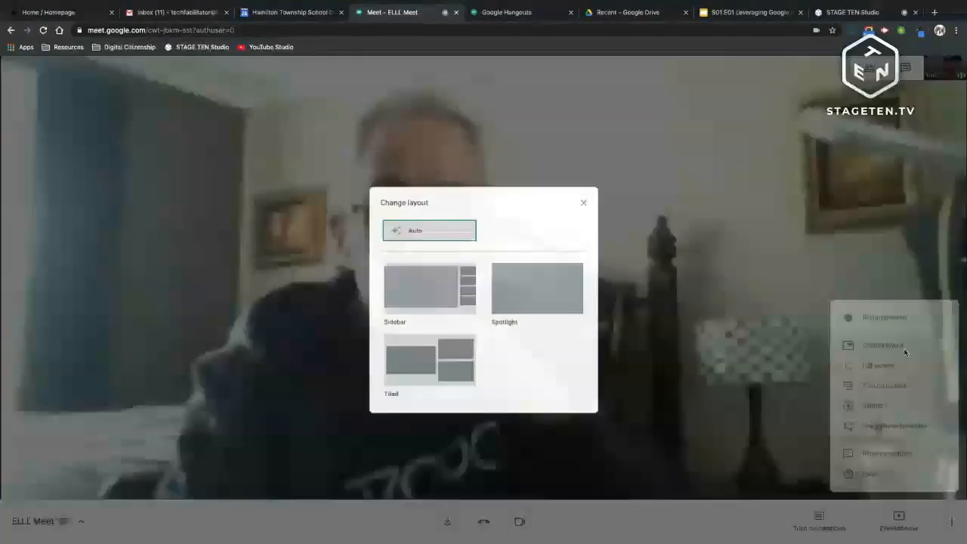
left_click(554, 282)
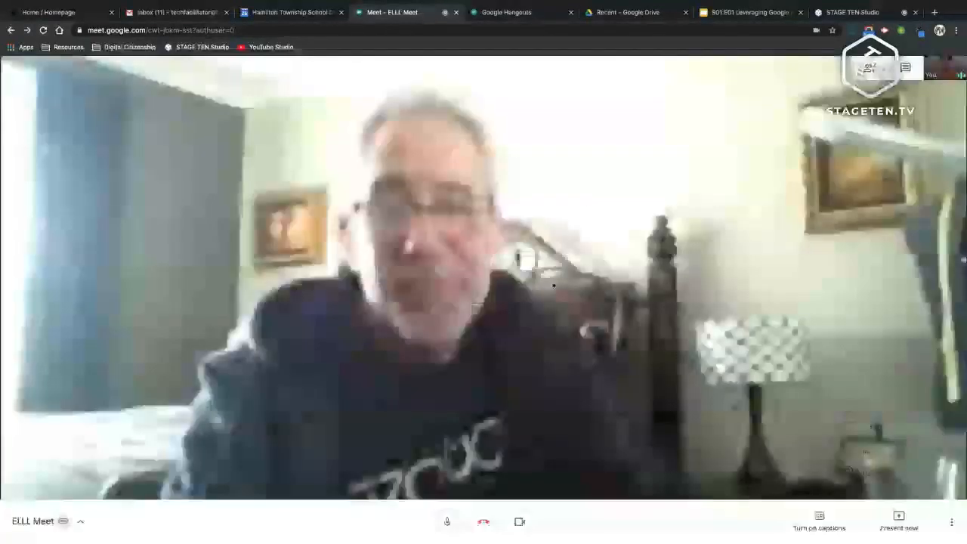
left_click(951, 528)
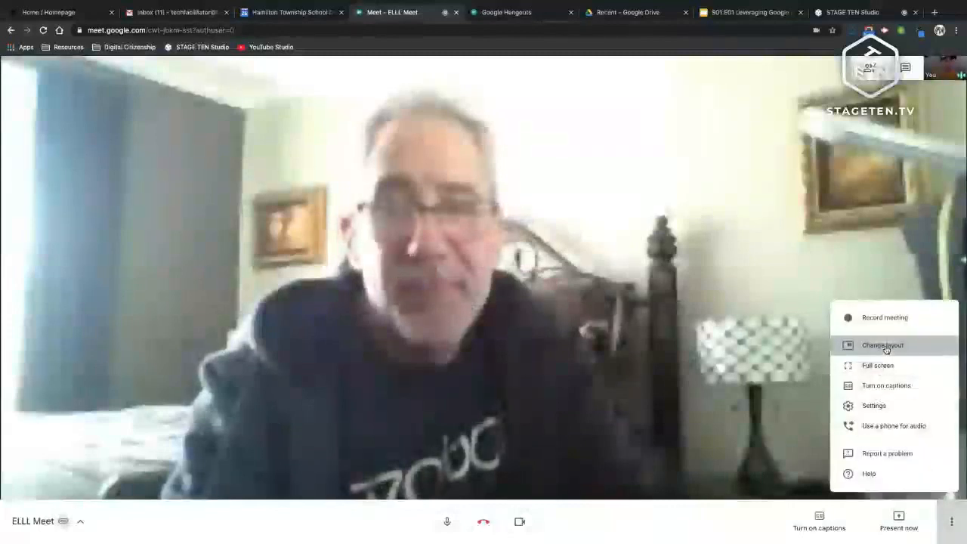
left_click(886, 347)
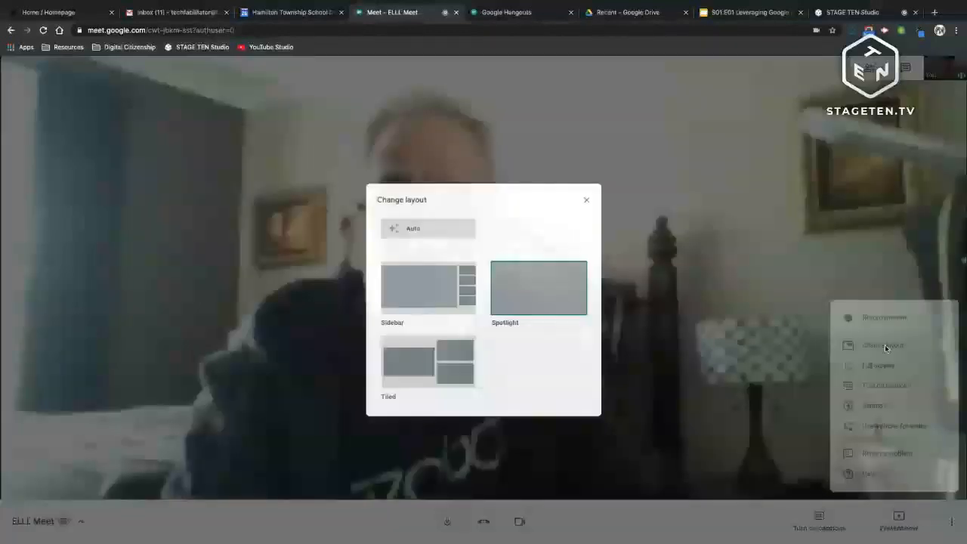
left_click(885, 344)
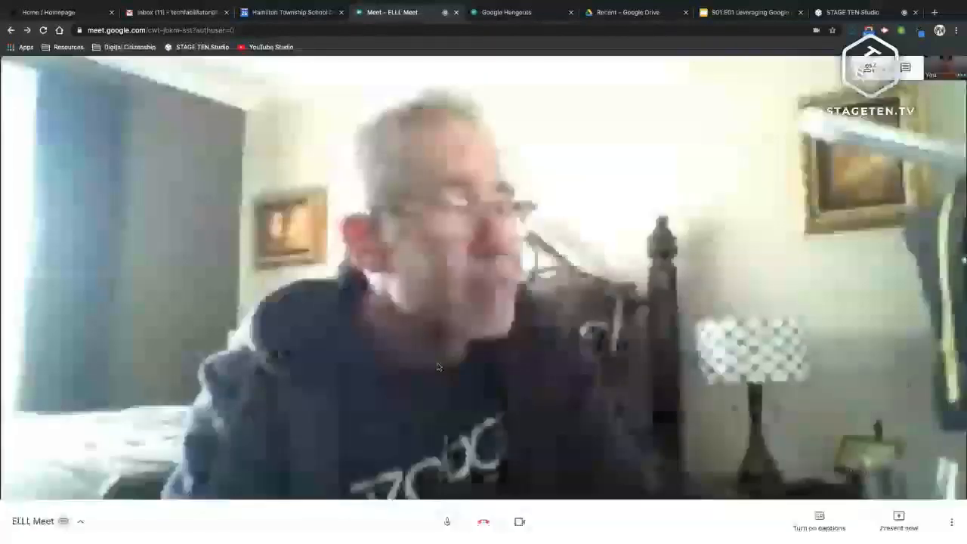
left_click(956, 522)
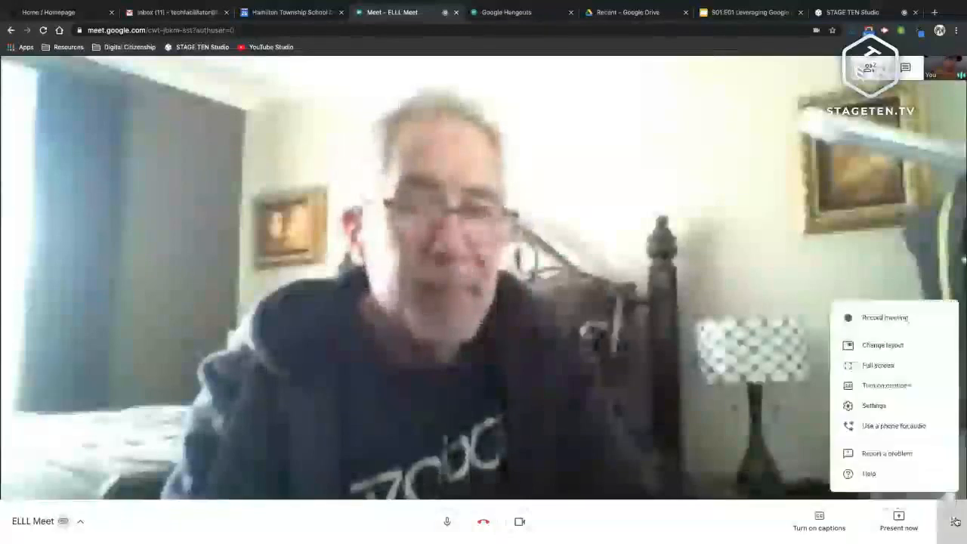
left_click(877, 345)
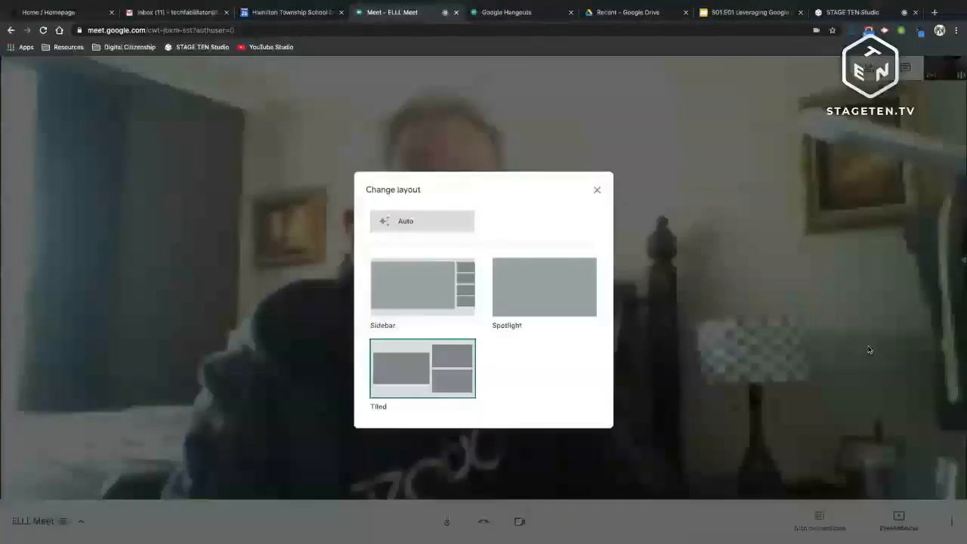
left_click(869, 349)
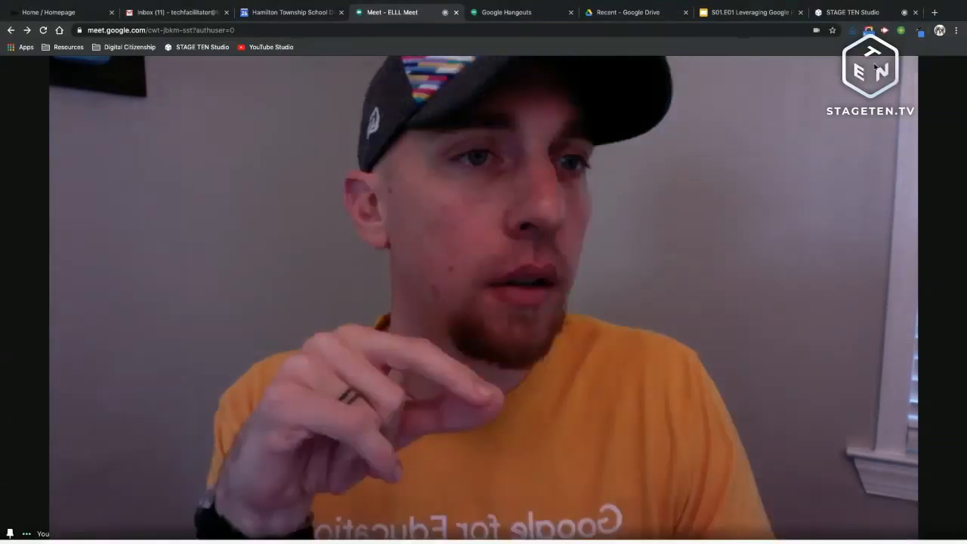
Step: Remove the other participant from the ELLL Meet call from the People list, confirming Remove
left_click(876, 68)
left_click(937, 150)
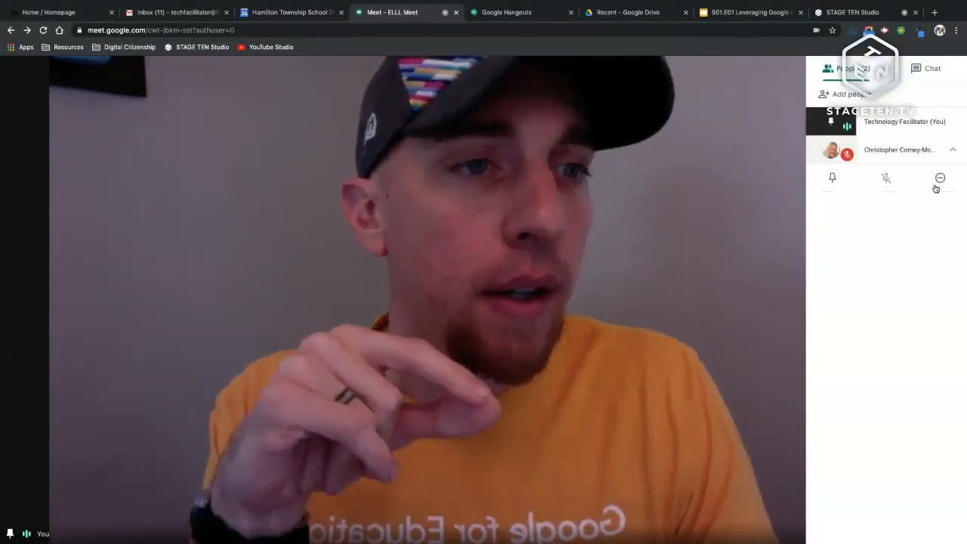
left_click(938, 183)
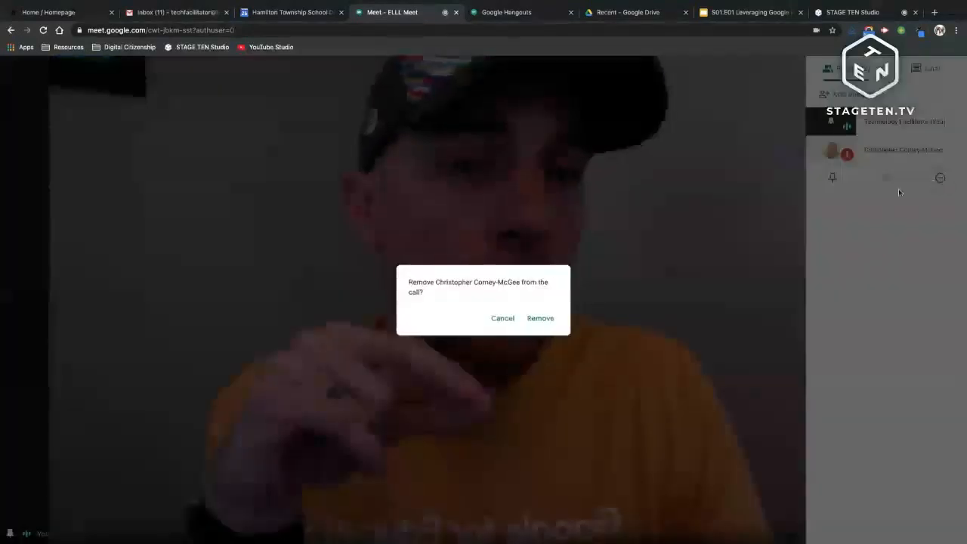
left_click(544, 319)
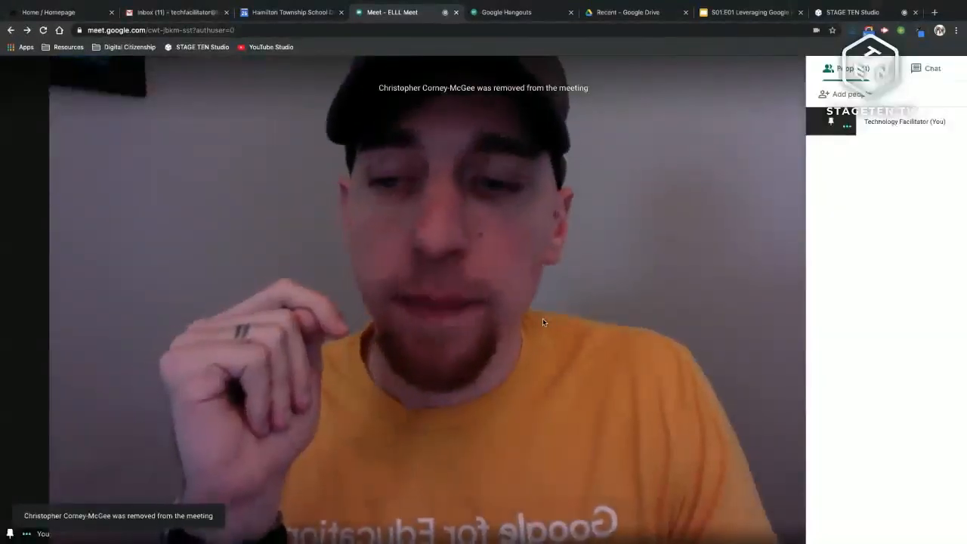
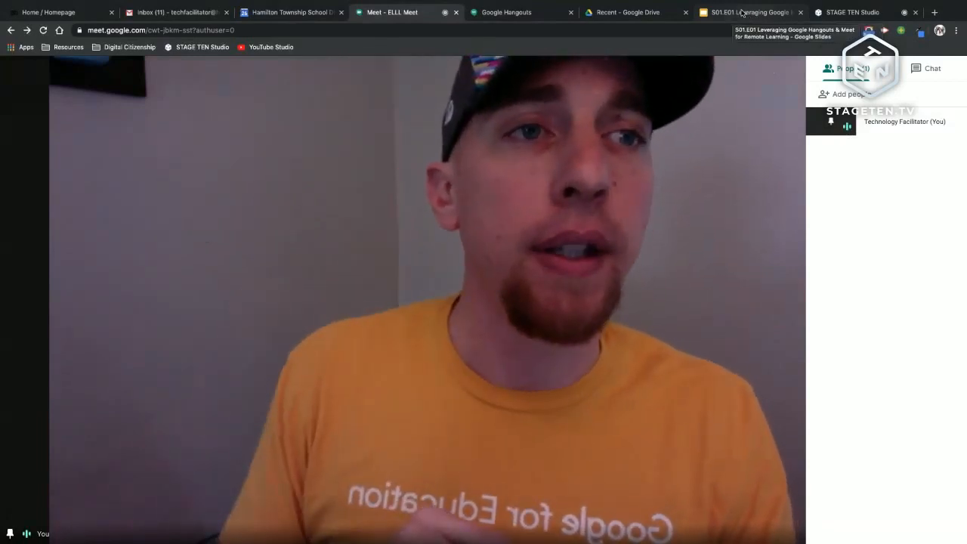
Step: Switch the STAGE TEN stream to picture-in-picture with the camera inset, then show the Slides deck
left_click(850, 12)
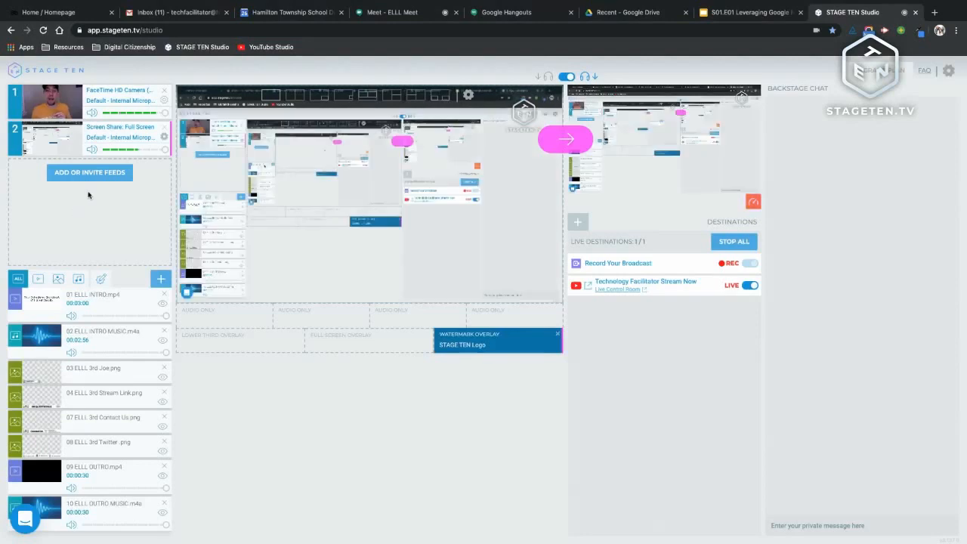
left_click(311, 96)
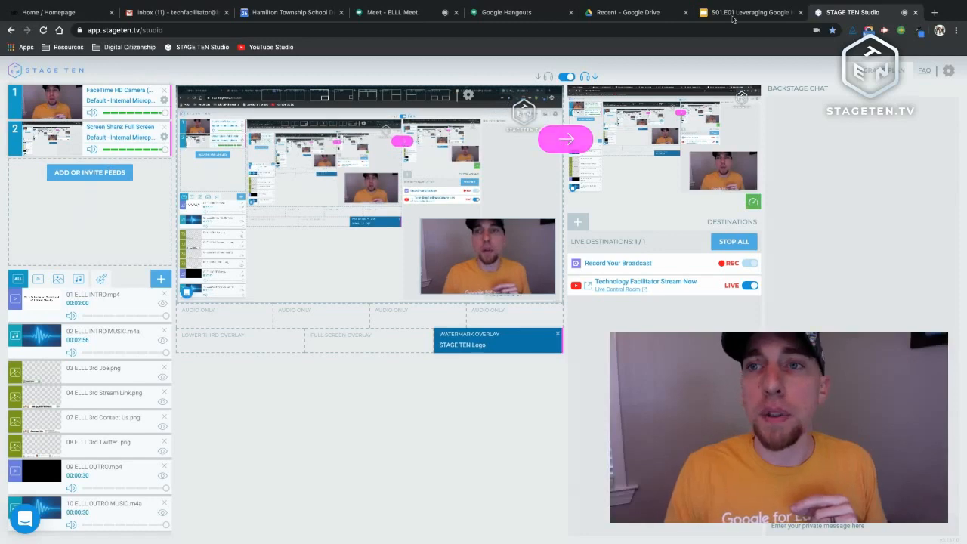
left_click(731, 17)
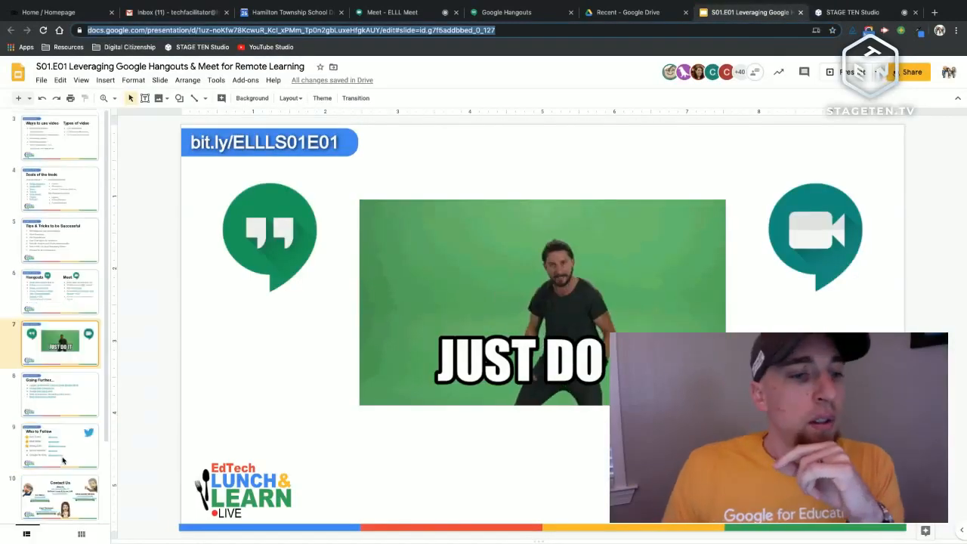
Step: On slide 8, 'Going Further', open the PDF linked as 'Meet Directions for Students'
left_click(70, 399)
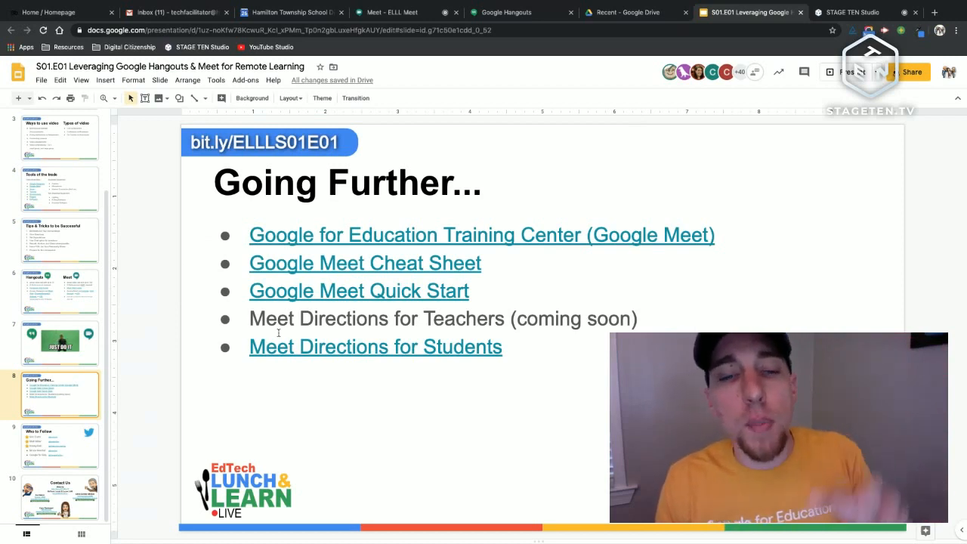
left_click(327, 351)
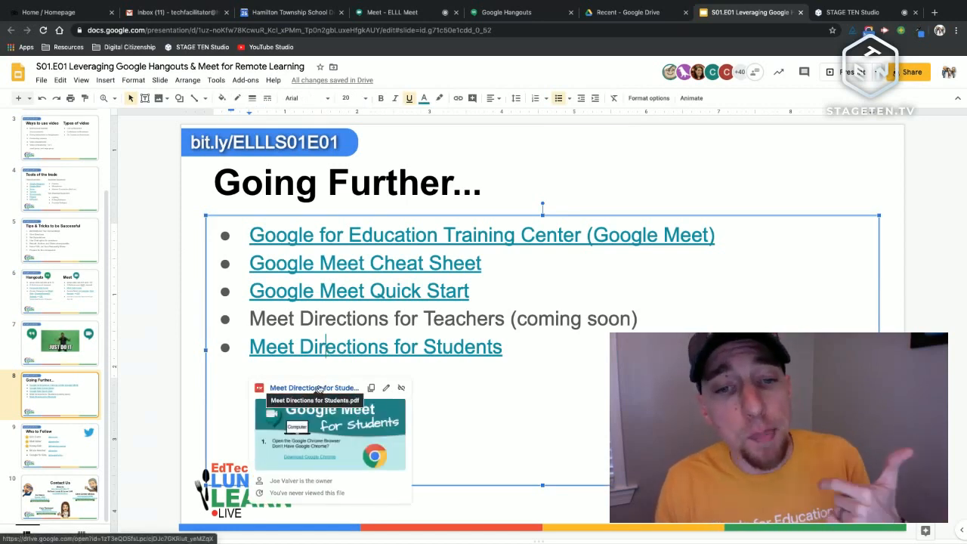
left_click(319, 389)
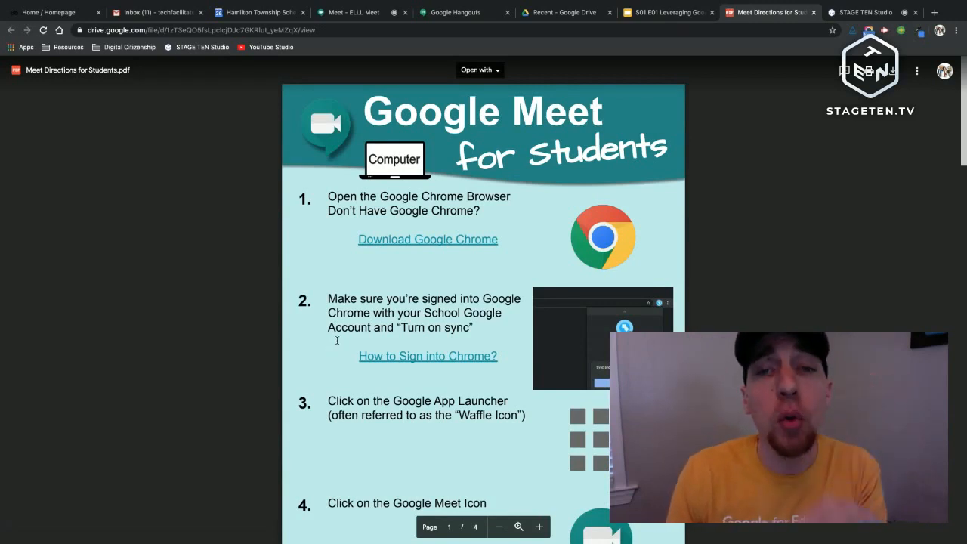
Step: Scroll through the four-page student directions PDF, then return to the Going Further slide
scroll(425, 282, "down", 5)
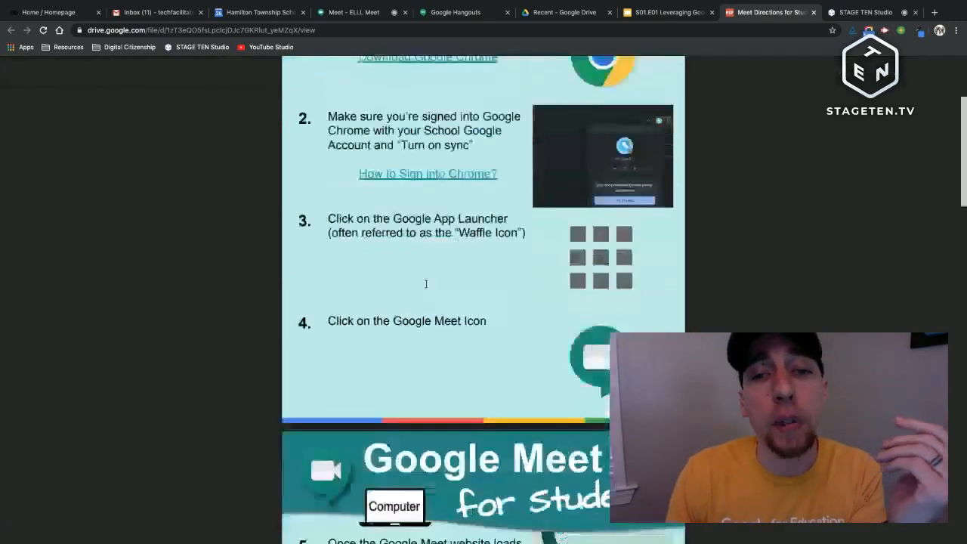
scroll(426, 283, "down", 9)
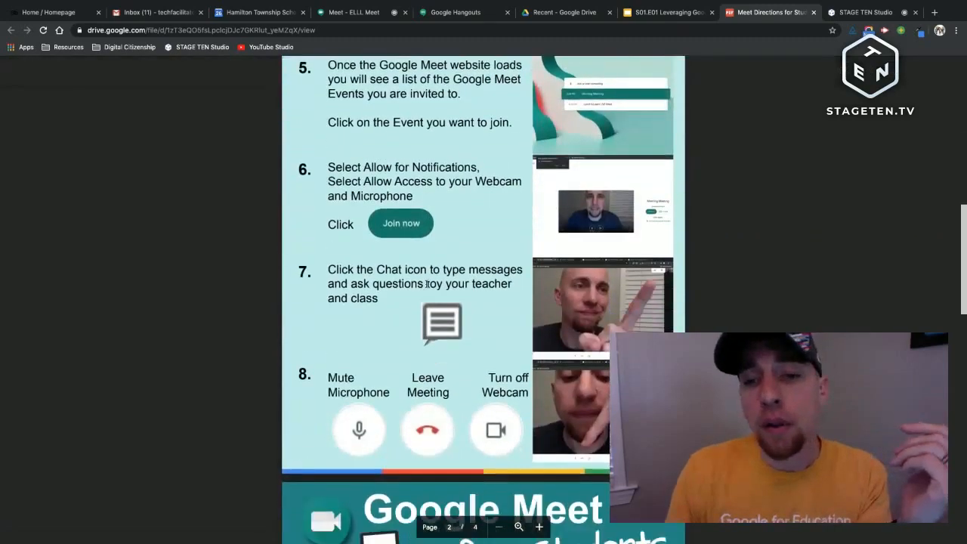
scroll(425, 284, "down", 5)
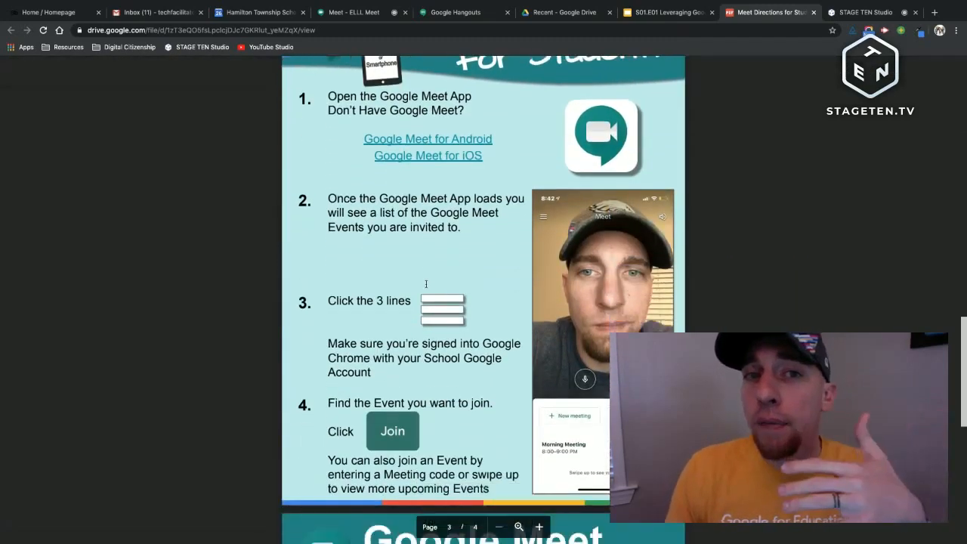
scroll(426, 284, "down", 5)
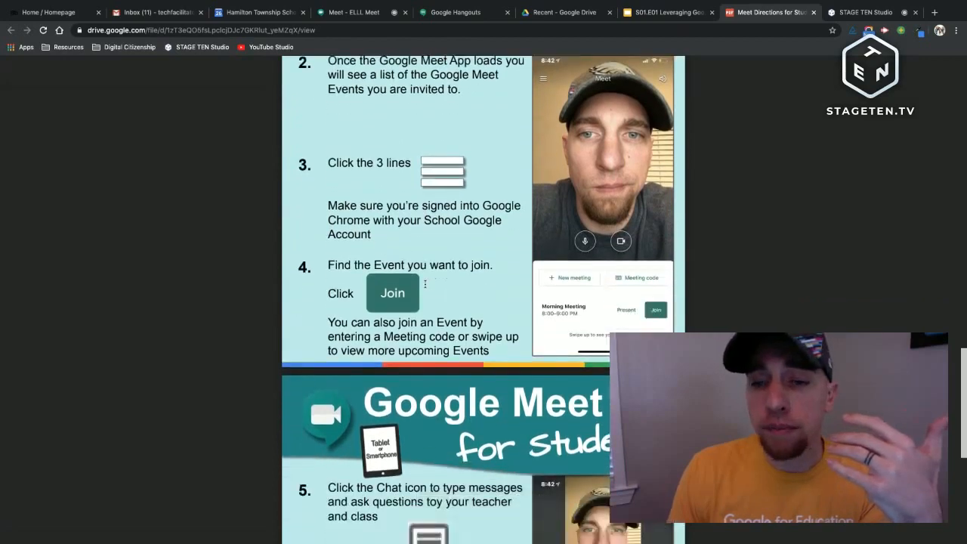
scroll(411, 278, "up", 8)
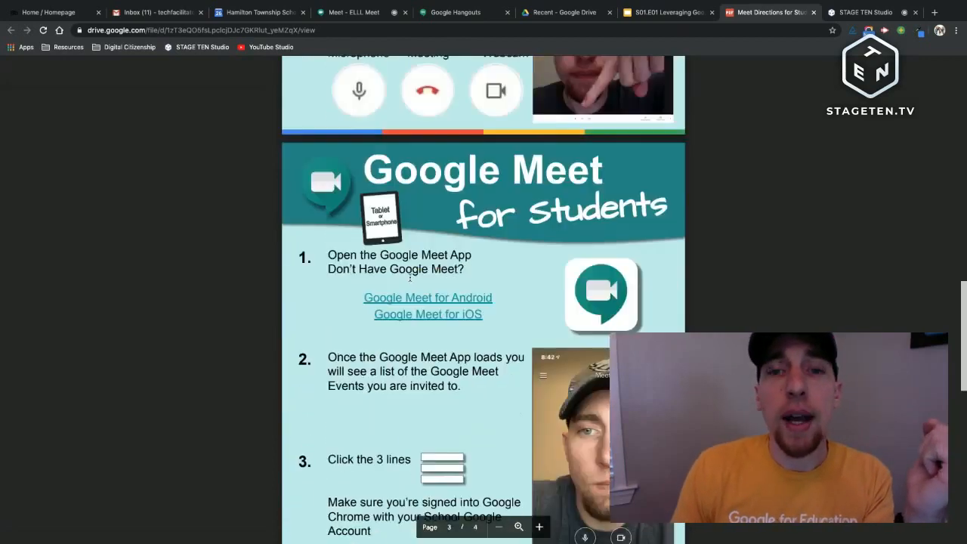
scroll(411, 278, "up", 10)
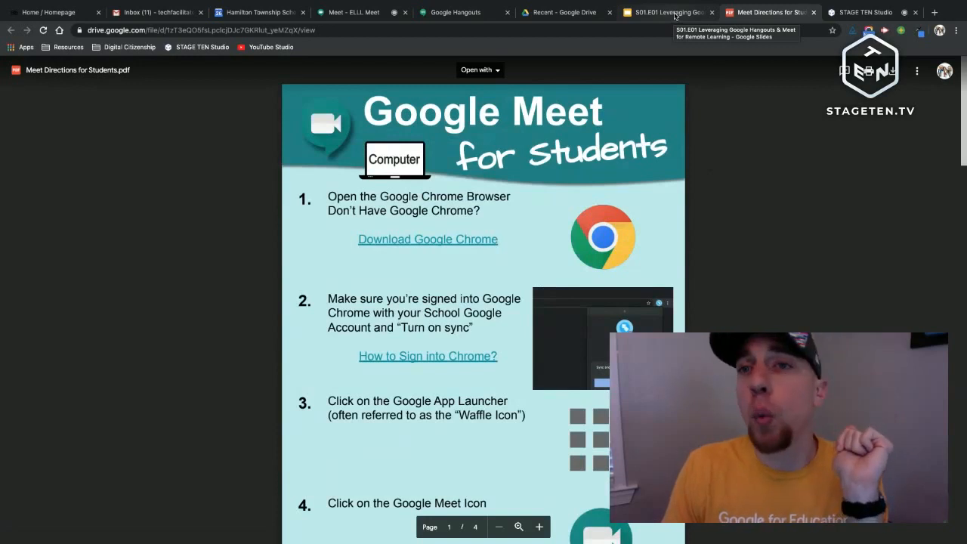
left_click(669, 12)
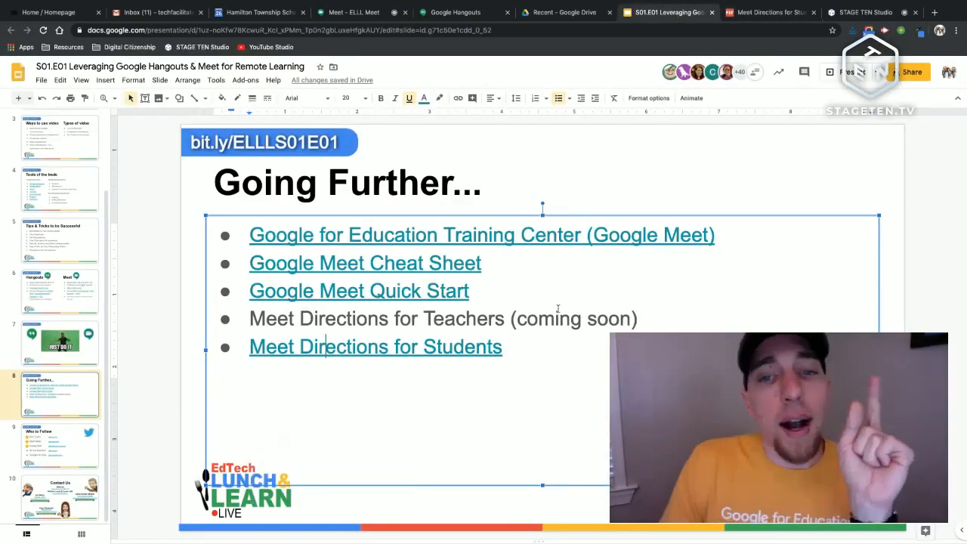